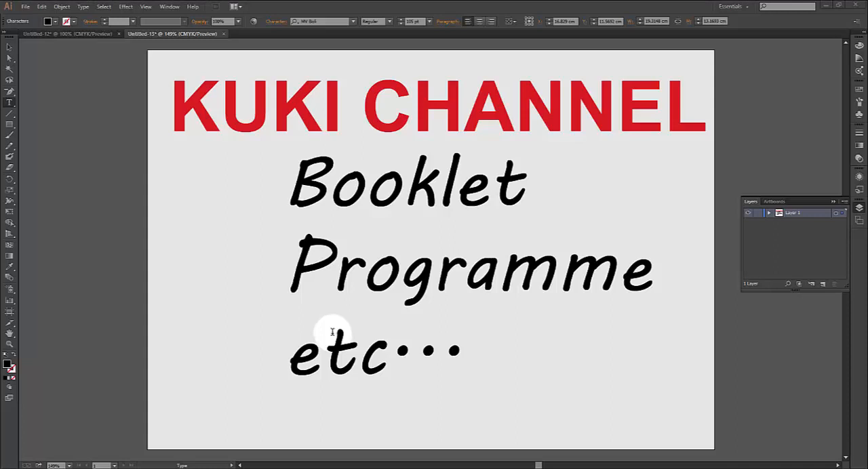
# Switch to the three-panel brochure document and examine its layout up close
pyautogui.click(91, 34)
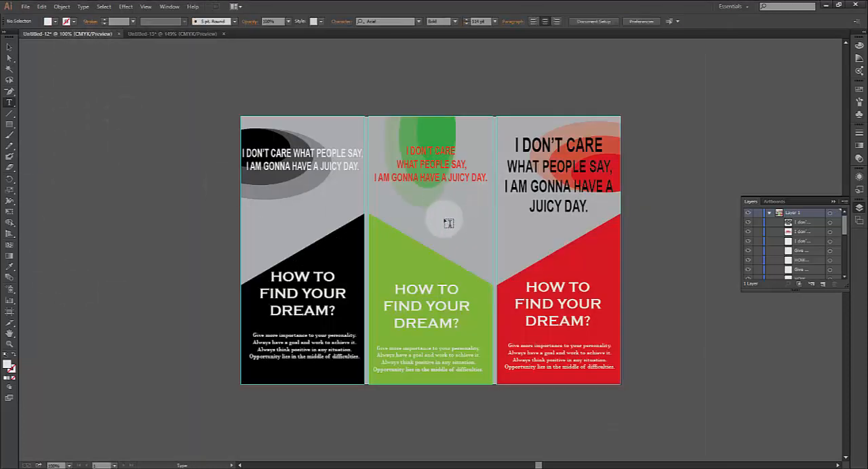
pyautogui.hotkey('ctrl', '+')
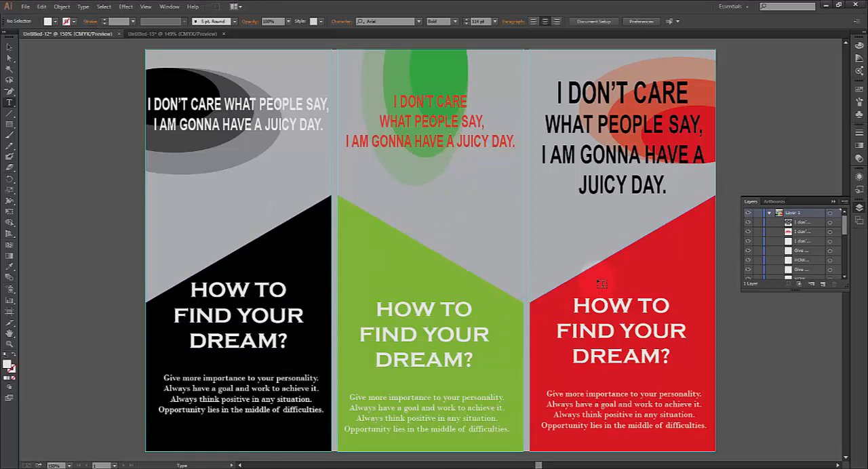
pyautogui.click(9, 47)
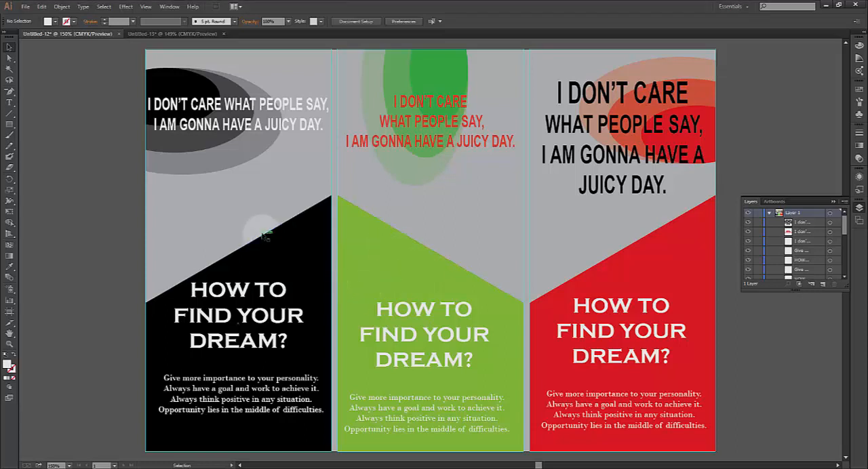
# Create a new single-artboard A4 document in landscape orientation, 29.7 by 21 cm
pyautogui.click(25, 6)
pyautogui.click(34, 14)
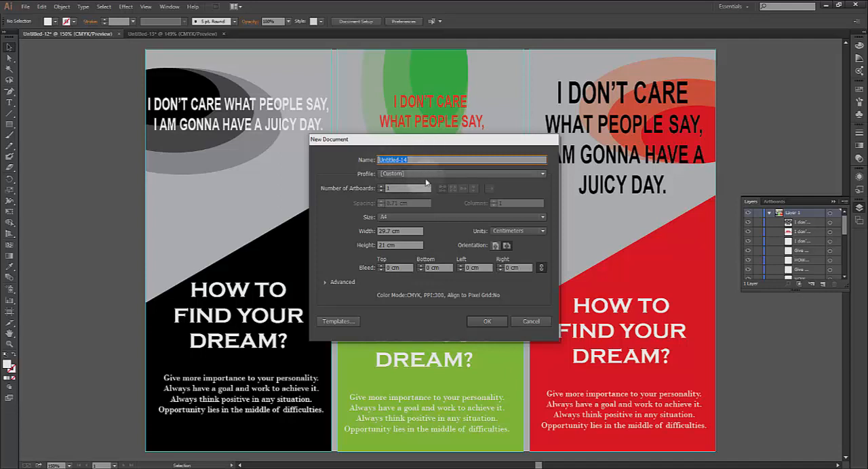
pyautogui.click(495, 246)
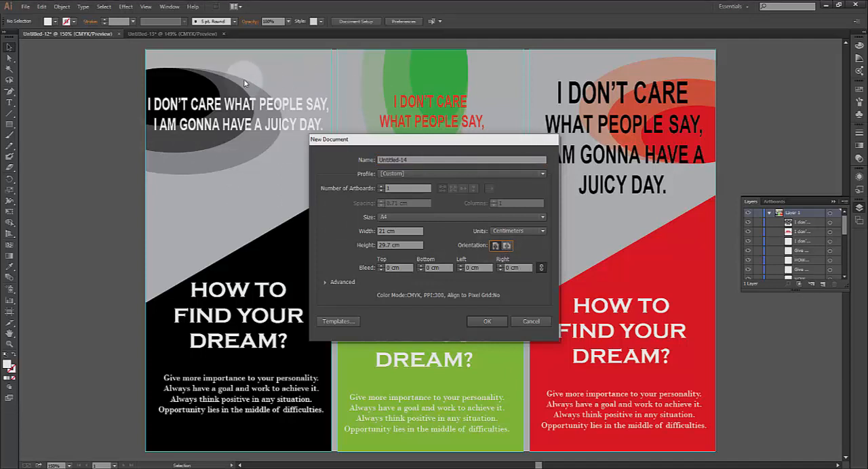
pyautogui.click(505, 247)
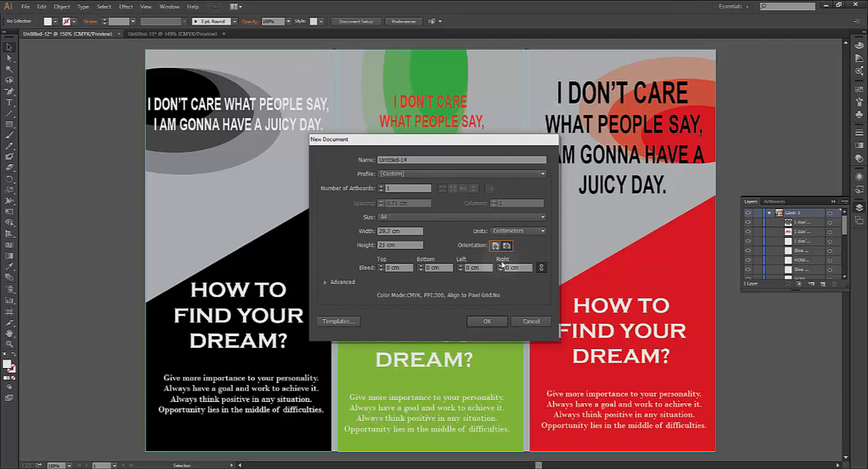
pyautogui.click(485, 322)
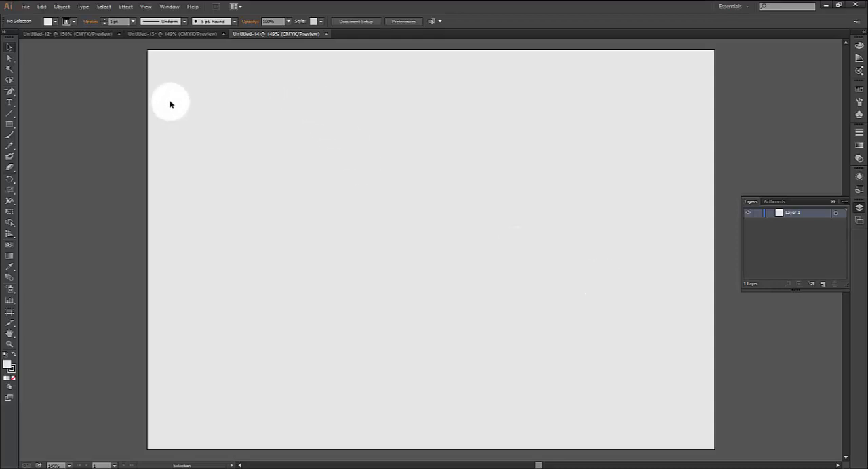
# Begin another new document and set the number of artboards to 13
pyautogui.click(25, 7)
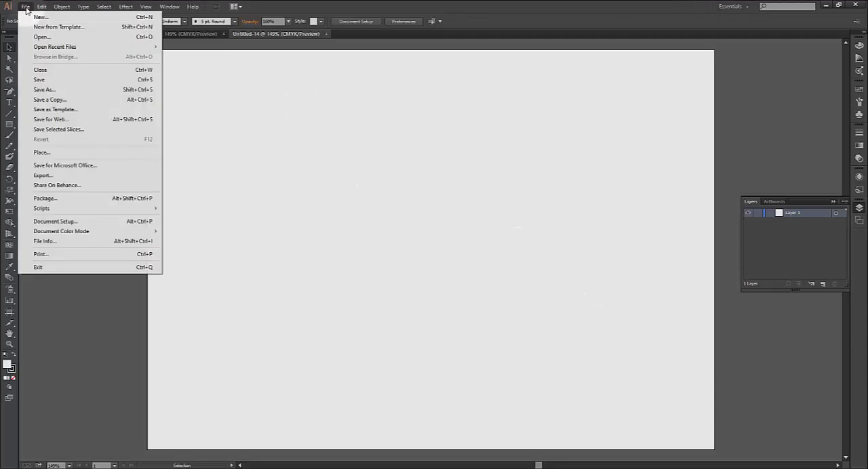
pyautogui.click(44, 16)
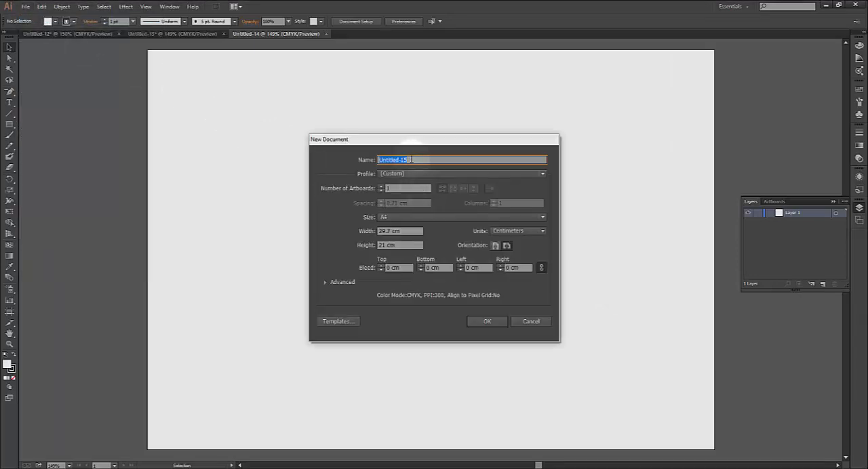
pyautogui.click(381, 187)
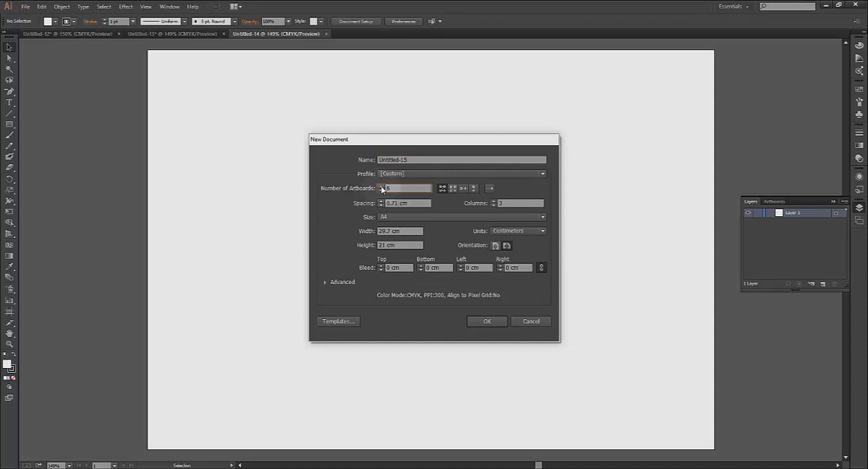
pyautogui.click(381, 187)
pyautogui.click(381, 187)
pyautogui.click(381, 187)
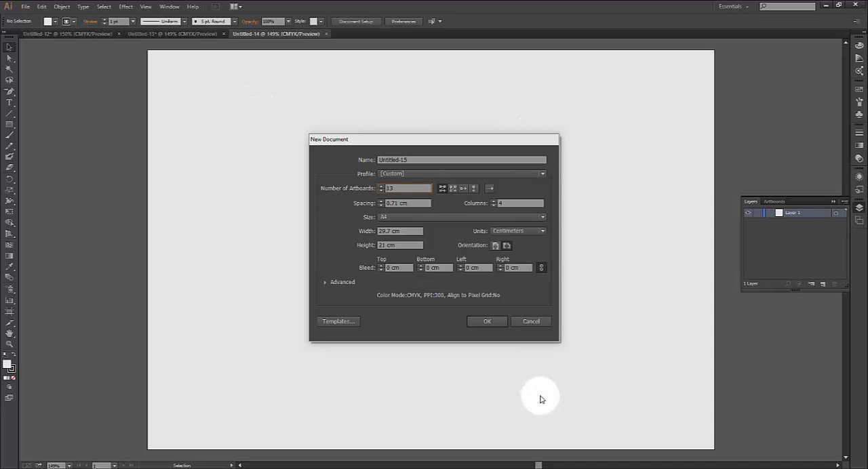
pyautogui.click(490, 189)
pyautogui.click(490, 189)
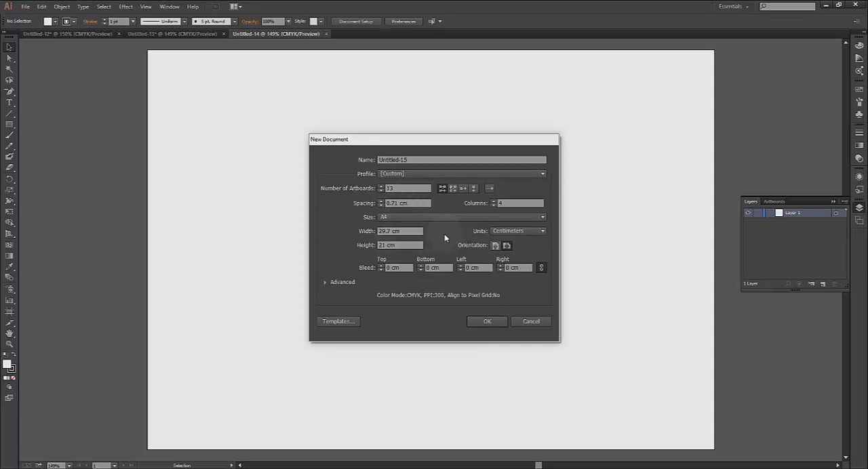
# Review the page size and unit choices, then create the multi-artboard document as A4 in centimeters
pyautogui.click(416, 217)
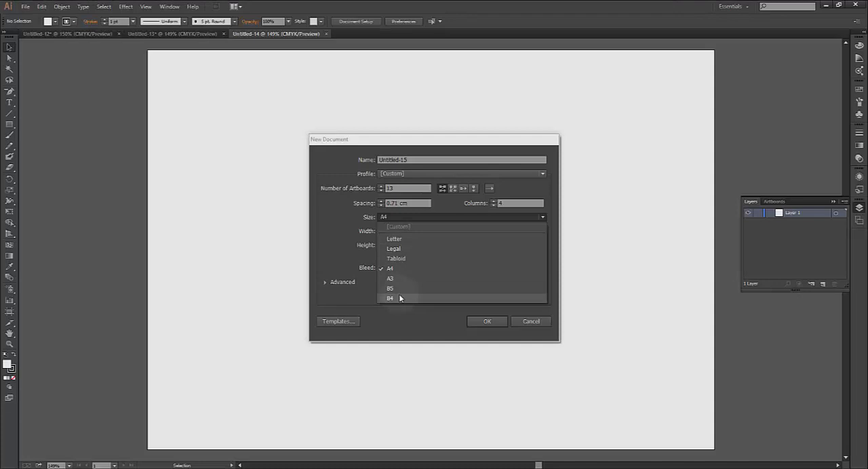
pyautogui.click(444, 315)
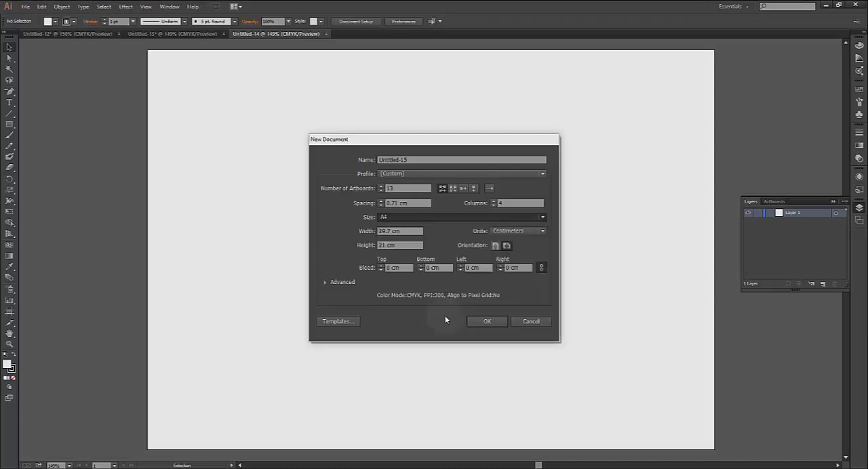
pyautogui.click(536, 231)
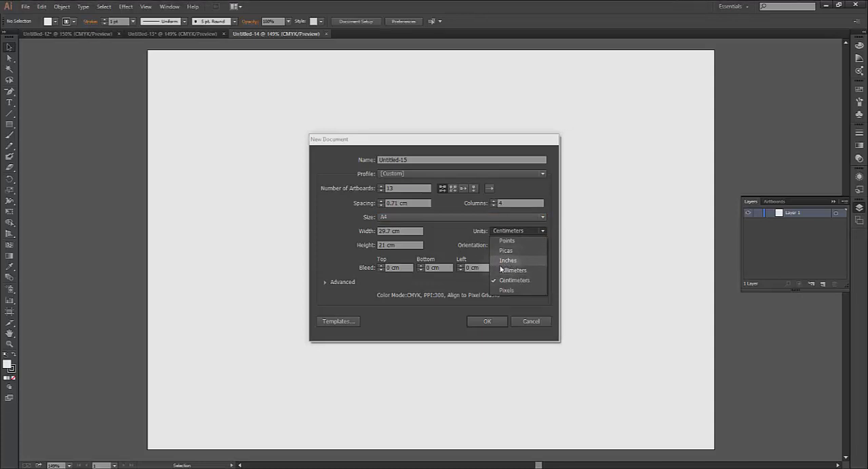
pyautogui.click(600, 242)
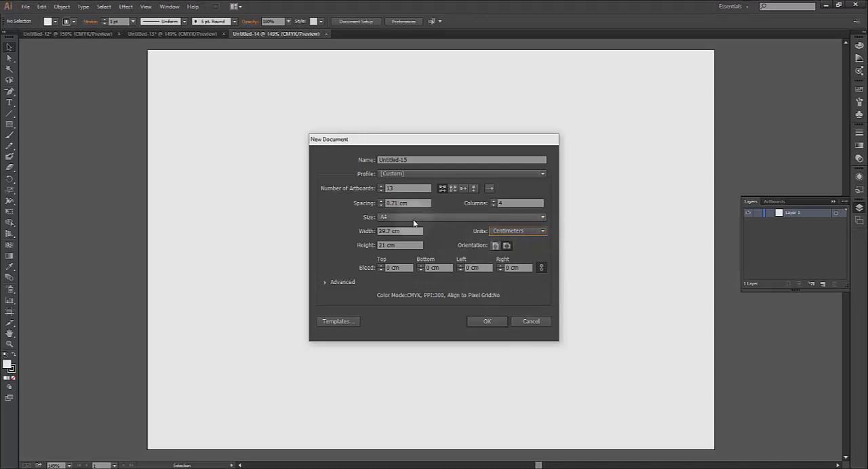
pyautogui.click(488, 323)
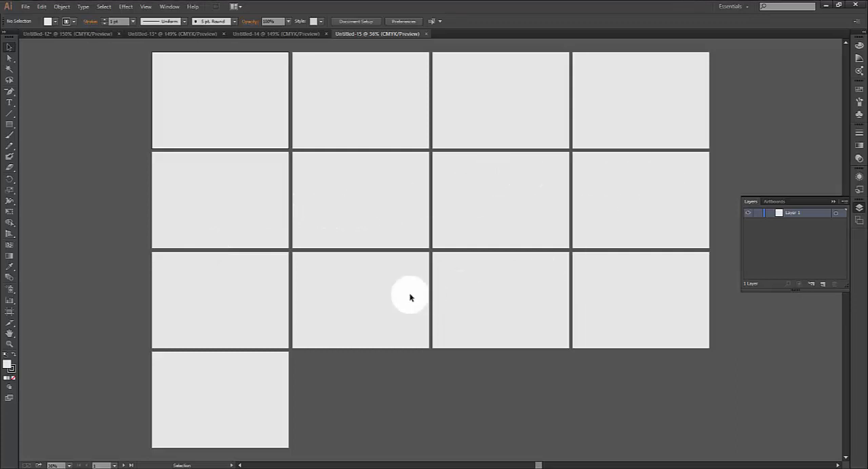
# Examine the numbered artboards with the Artboard tool and compare them with the artboards of Untitled-13 and the brochure document
pyautogui.click(8, 313)
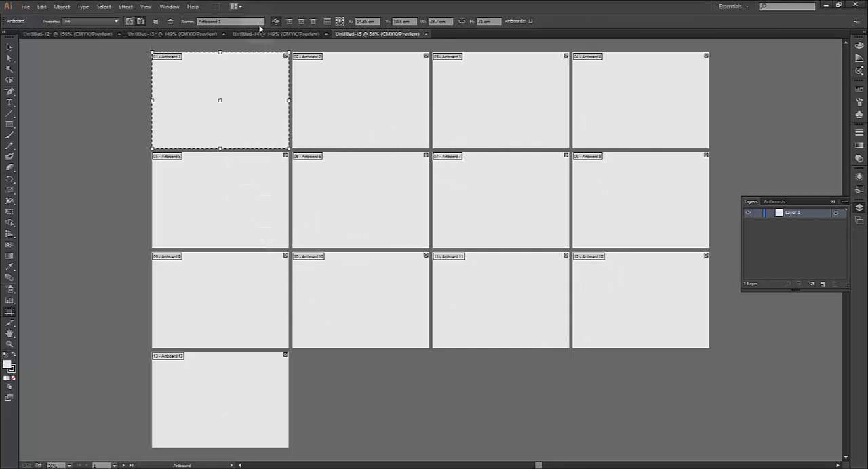
pyautogui.click(177, 34)
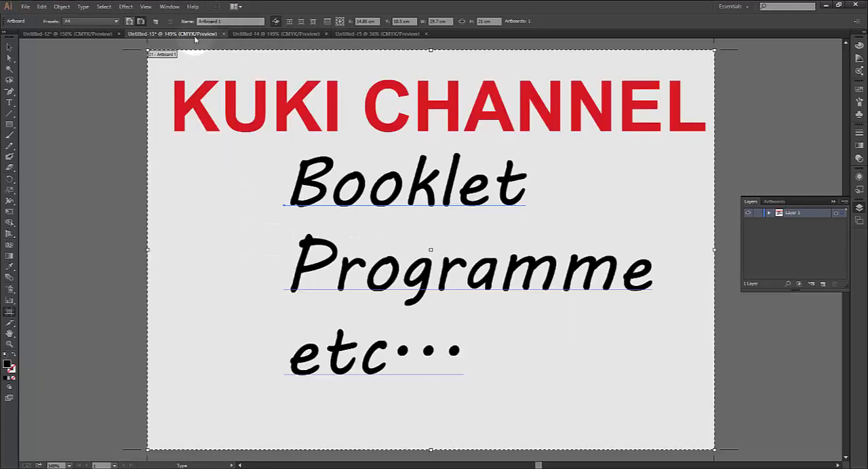
pyautogui.click(82, 34)
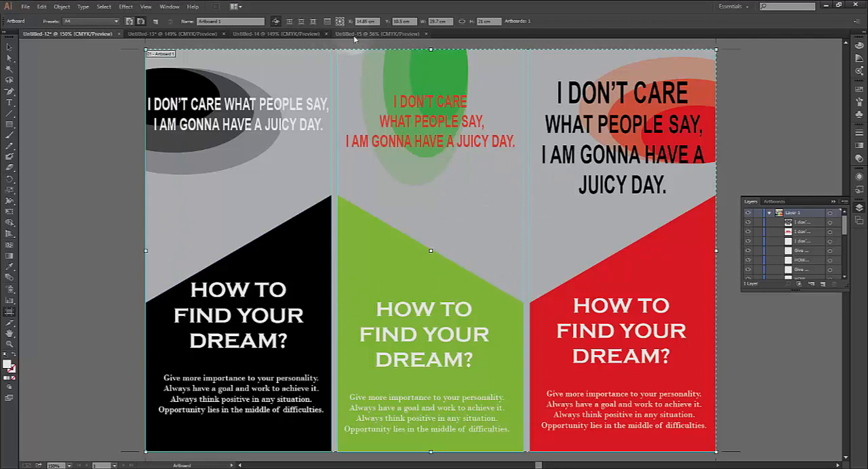
pyautogui.click(375, 34)
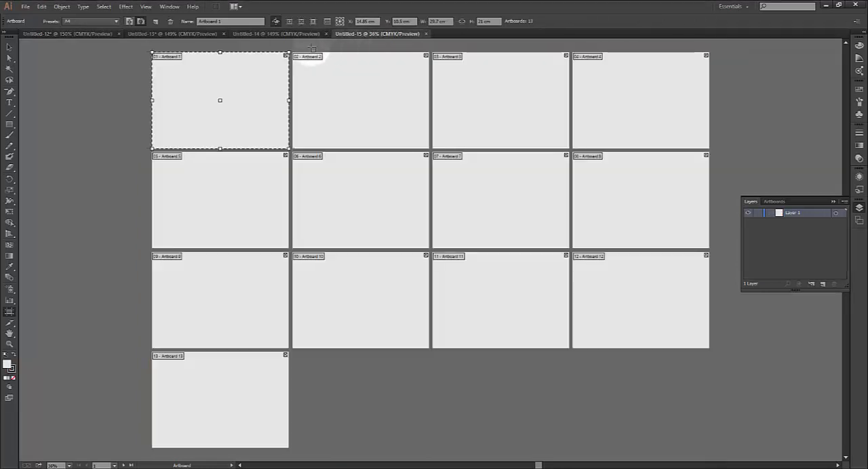
# Close the Untitled-15, Untitled-14 and Untitled-13 documents, discarding the changes in Untitled-13
pyautogui.click(426, 35)
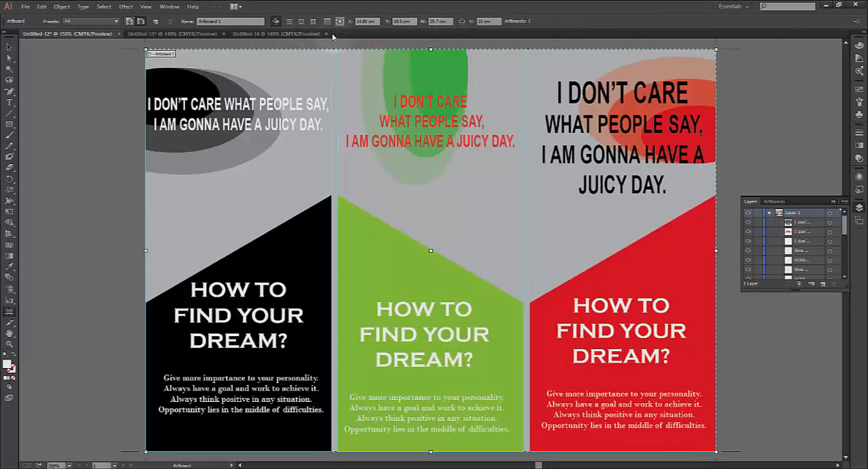
pyautogui.click(310, 34)
pyautogui.click(326, 33)
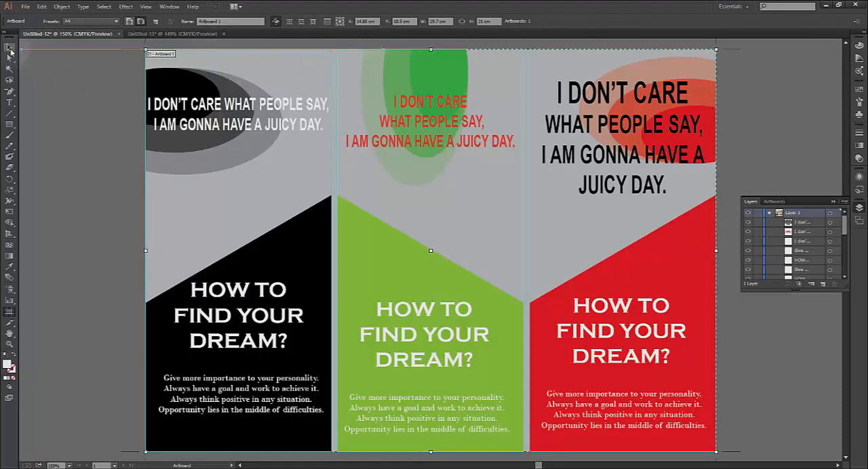
pyautogui.click(9, 47)
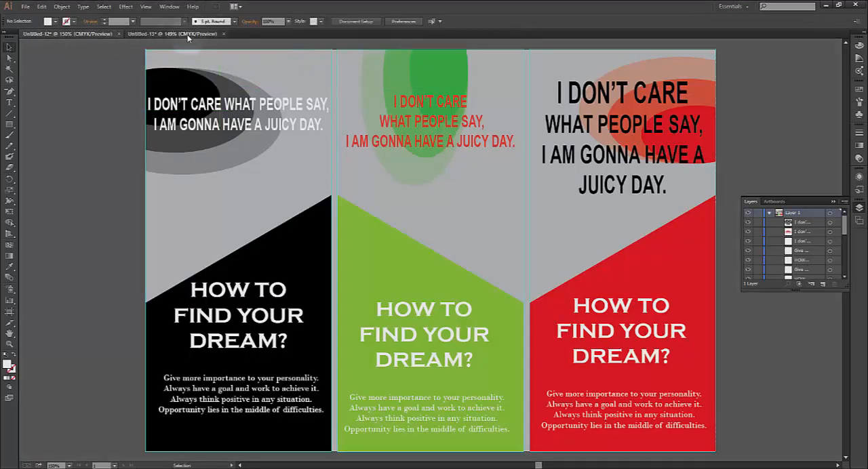
pyautogui.click(210, 36)
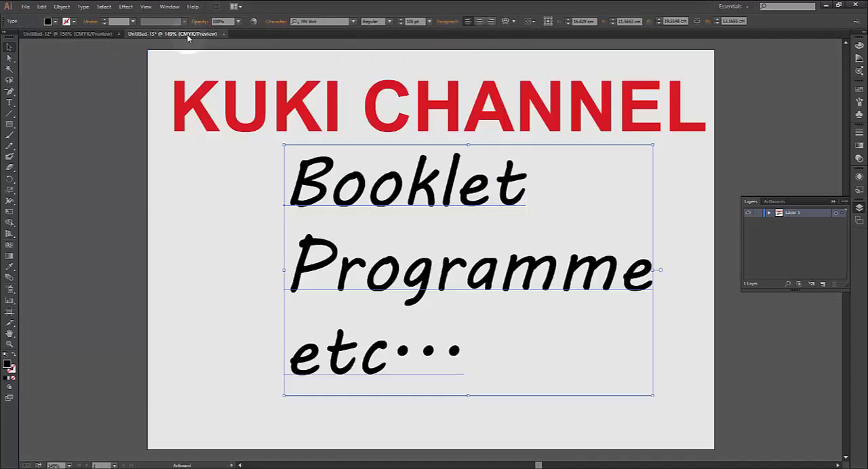
pyautogui.click(223, 34)
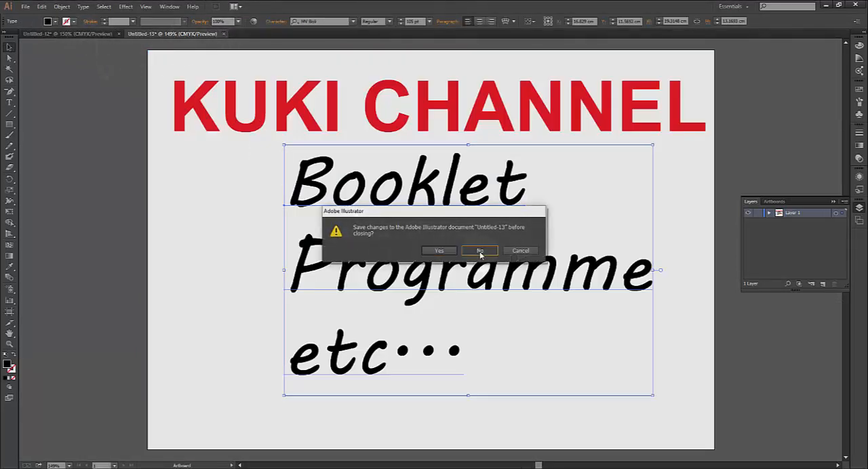
pyautogui.click(480, 250)
# Create a new A4 landscape document, 29.7 by 21 cm, with the number of artboards set to 1
pyautogui.click(25, 7)
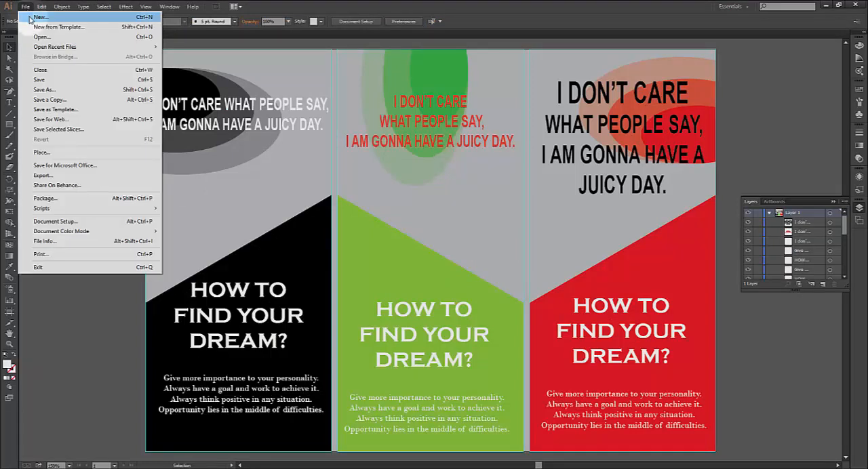
pyautogui.click(30, 17)
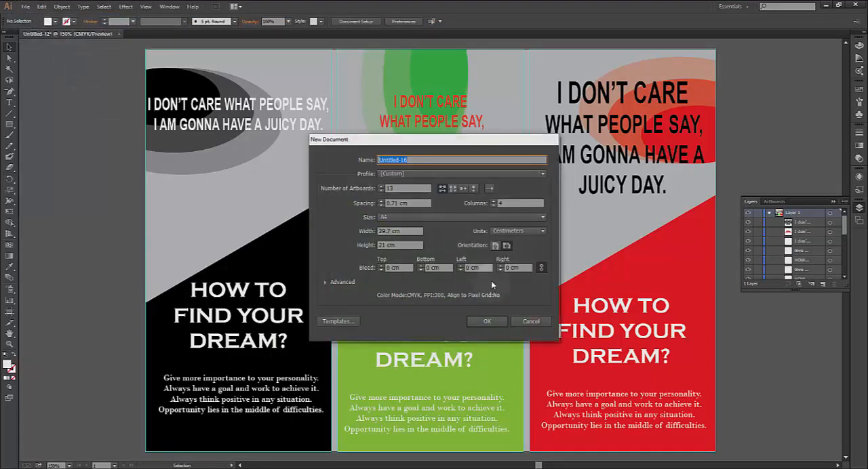
pyautogui.click(380, 191)
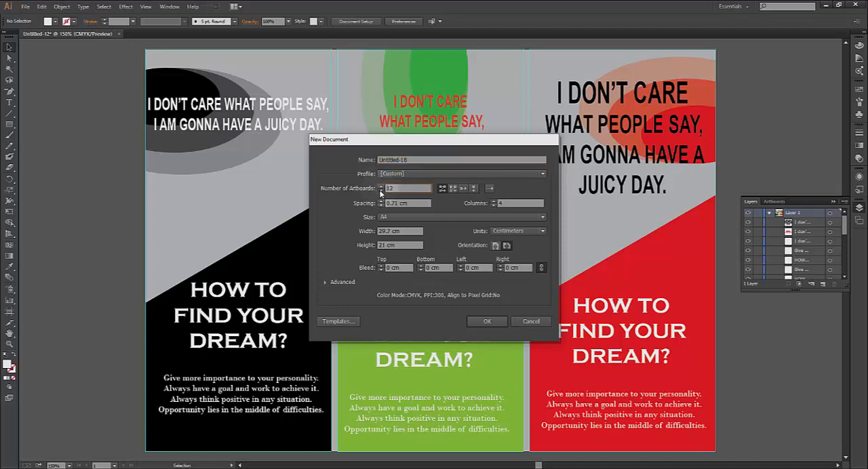
pyautogui.click(381, 191)
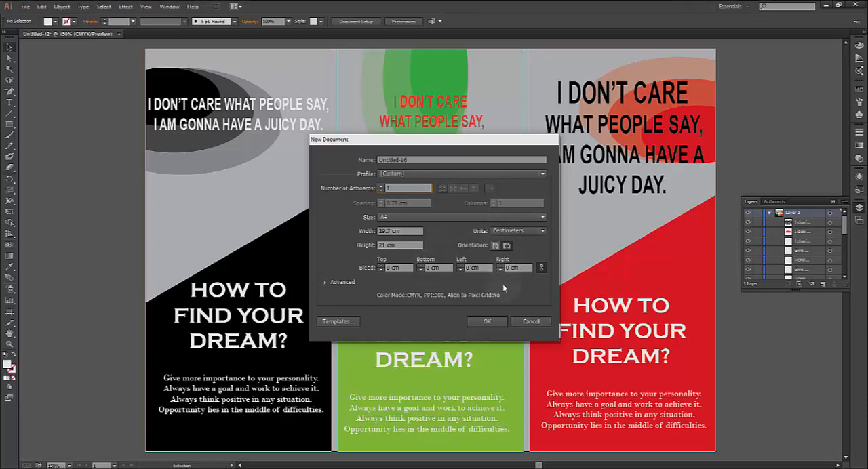
pyautogui.click(501, 323)
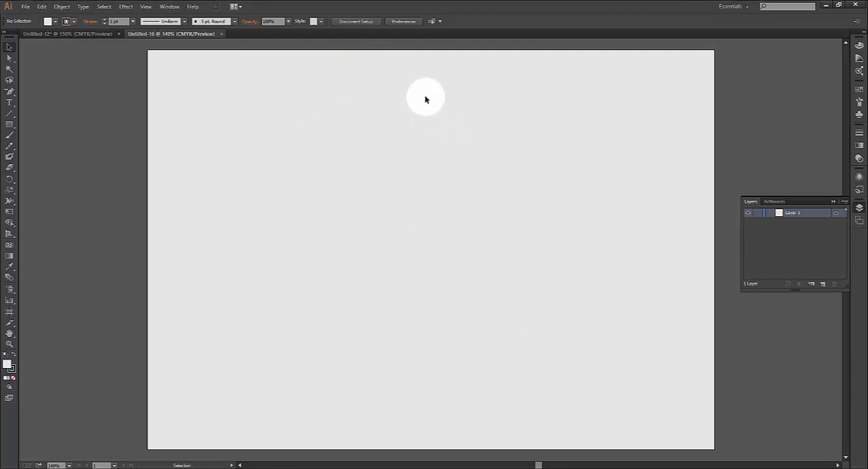
# Show the rulers in the new document
pyautogui.click(145, 6)
pyautogui.moveTo(175, 197)
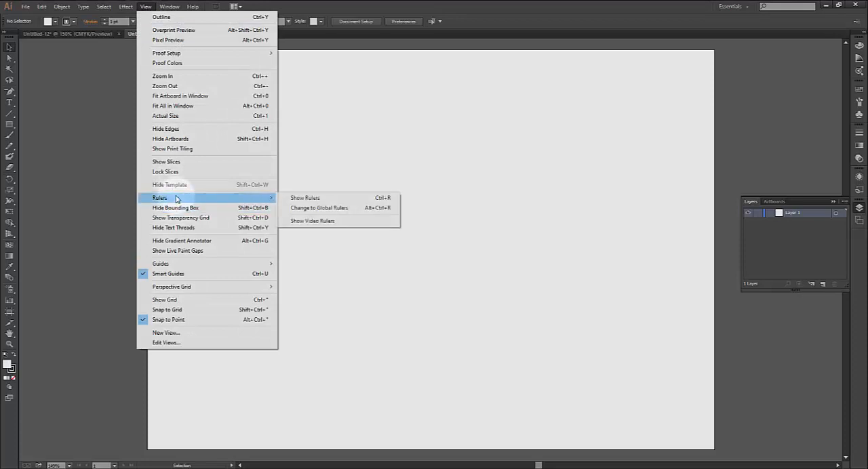
pyautogui.click(319, 201)
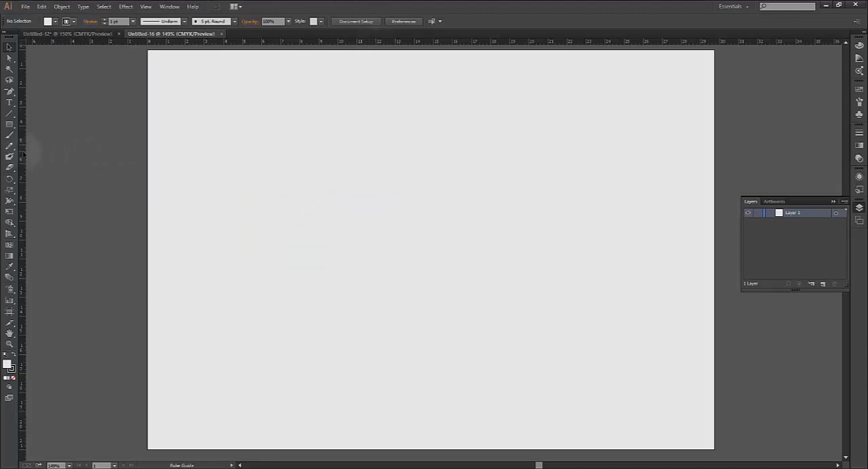
# Place vertical guides at about 0.3, 9.4 and 19.7 cm, and delete the one near the artboard's left edge
pyautogui.moveTo(24, 154); pyautogui.dragTo(153, 190)
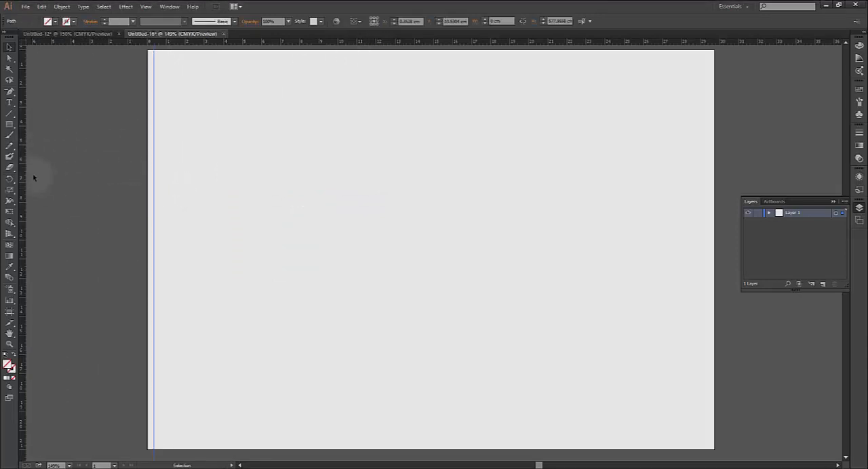
pyautogui.moveTo(22, 176); pyautogui.dragTo(523, 228)
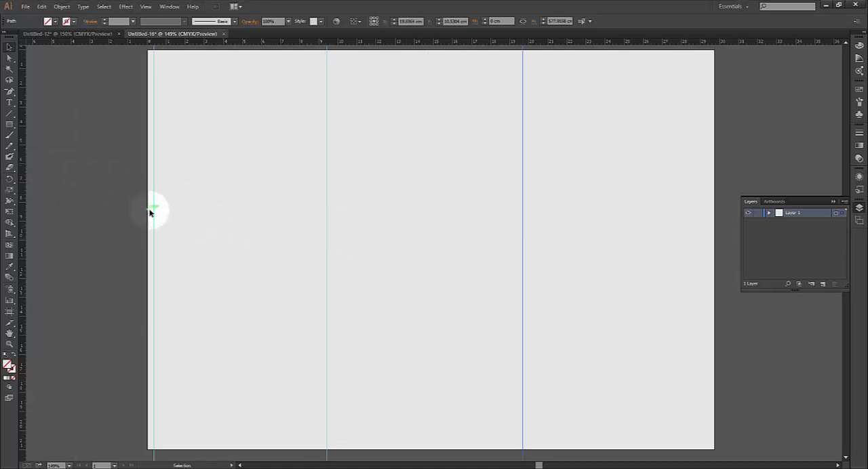
pyautogui.moveTo(153, 213); pyautogui.dragTo(143, 213)
pyautogui.press('Delete')
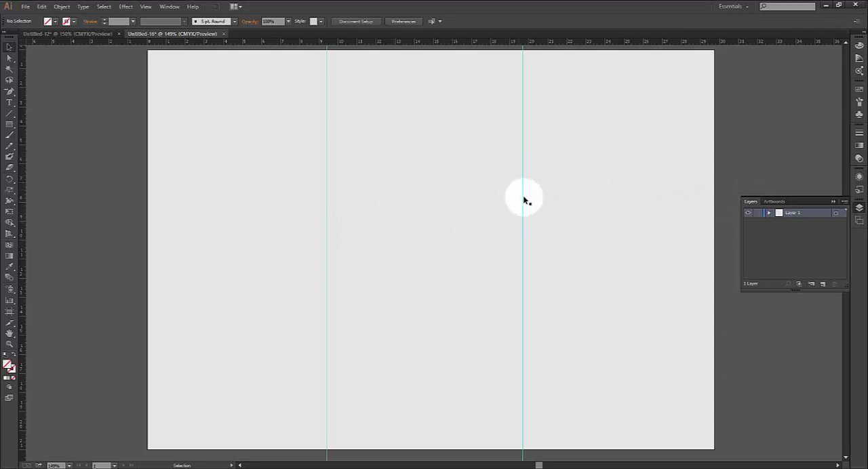
# Move the right-hand guide to about 18.9 cm and delete the other vertical guide
pyautogui.moveTo(523, 200); pyautogui.dragTo(509, 209)
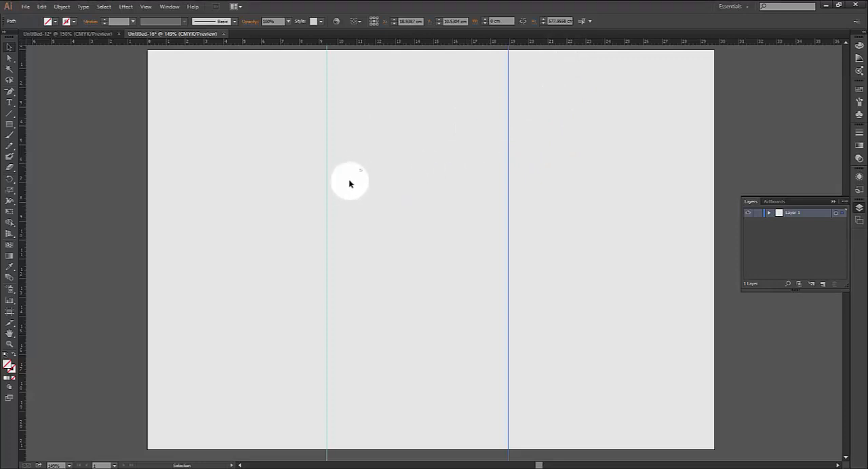
pyautogui.moveTo(360, 169); pyautogui.dragTo(314, 228)
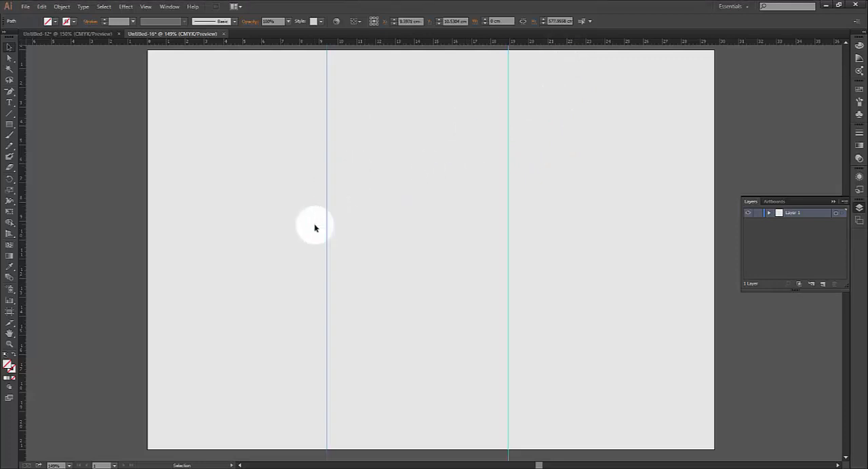
pyautogui.press('Delete')
# Select the remaining vertical guide and center it horizontally on the page with Align to Artboard
pyautogui.moveTo(528, 152); pyautogui.dragTo(465, 223)
pyautogui.moveTo(505, 136); pyautogui.dragTo(510, 137)
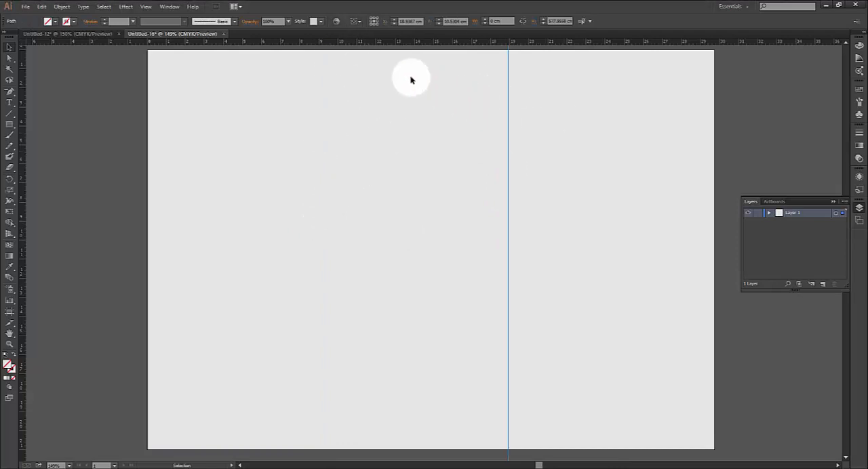
pyautogui.click(165, 7)
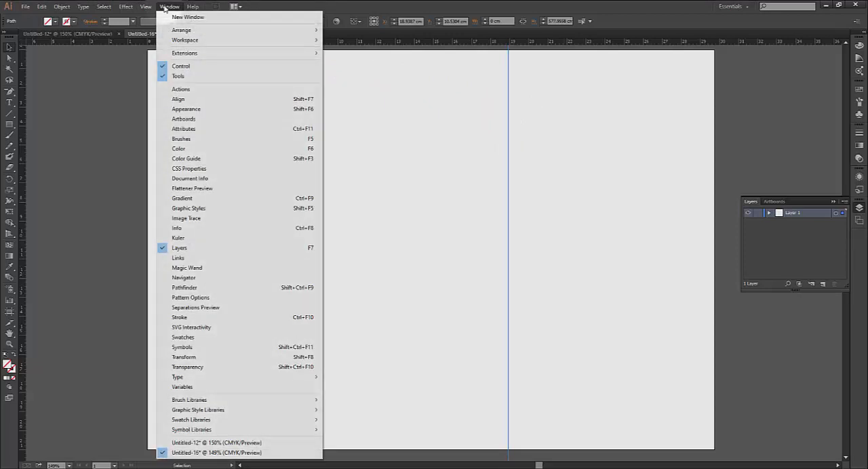
pyautogui.click(181, 99)
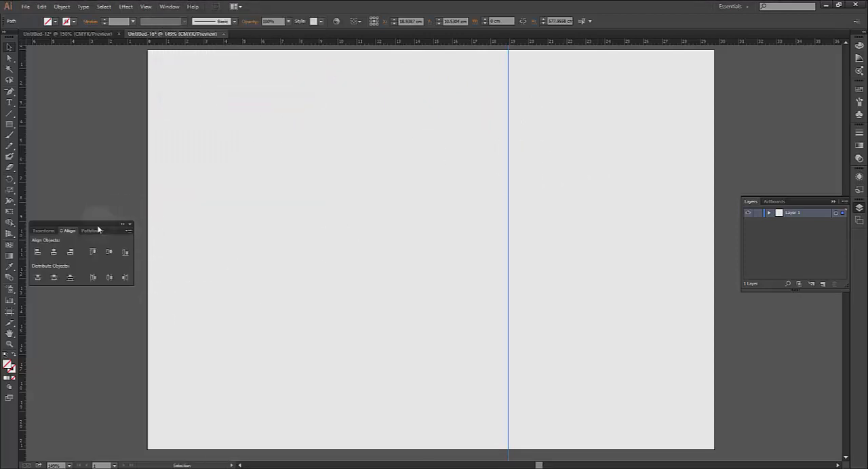
pyautogui.click(52, 255)
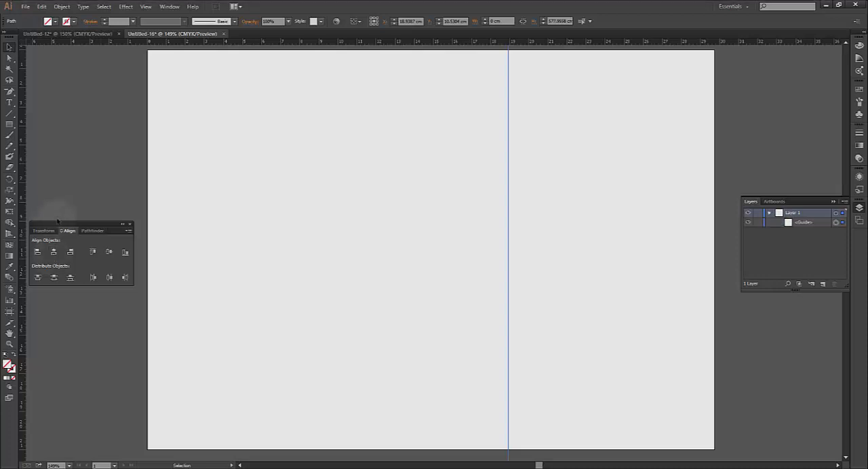
pyautogui.moveTo(84, 221); pyautogui.dragTo(732, 112)
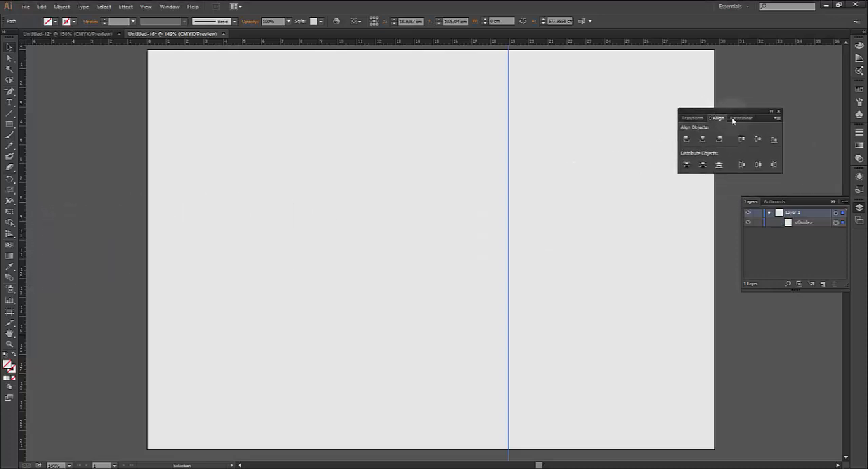
pyautogui.click(777, 118)
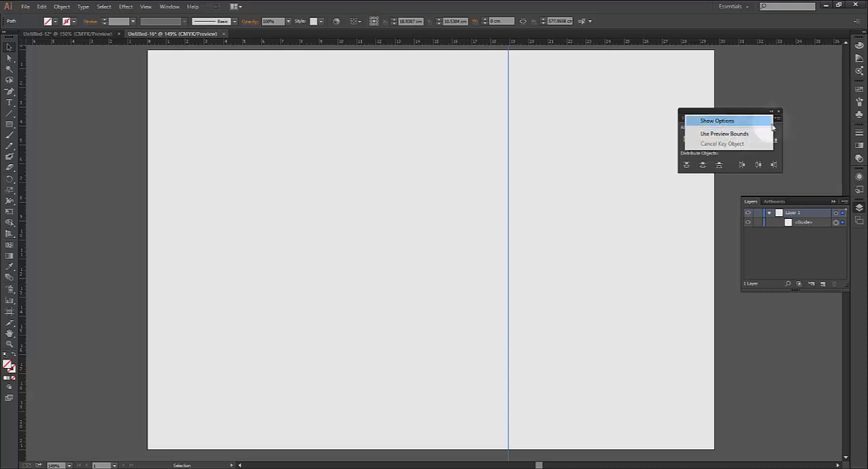
pyautogui.click(753, 122)
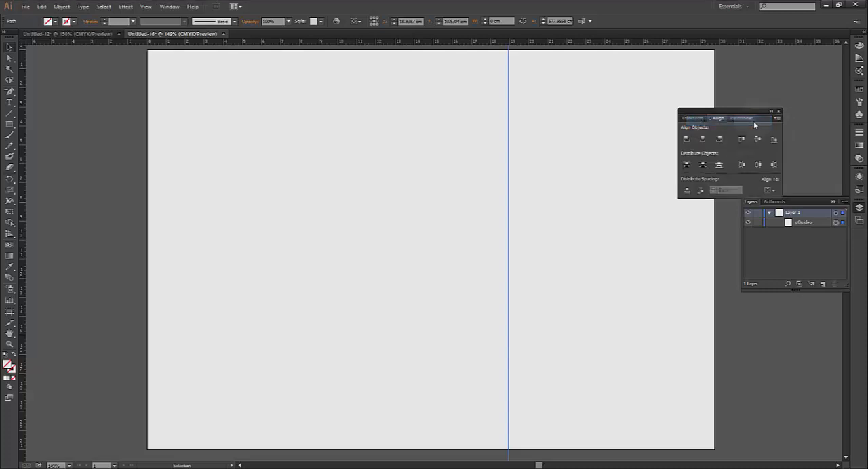
pyautogui.click(773, 192)
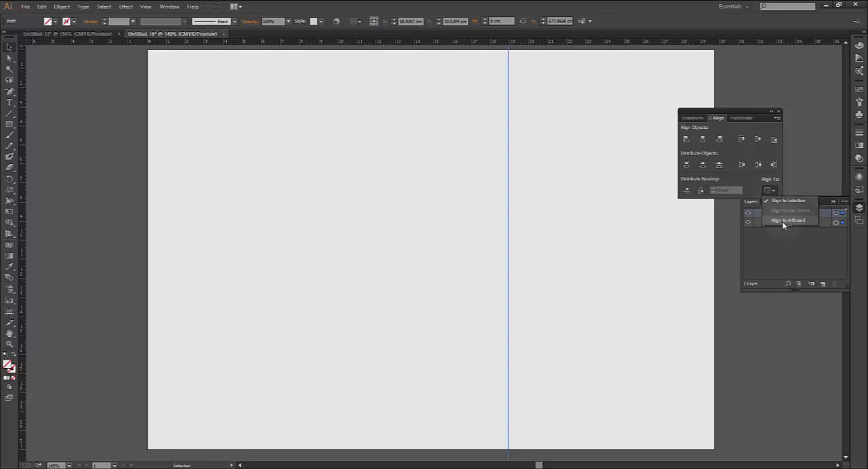
pyautogui.click(784, 220)
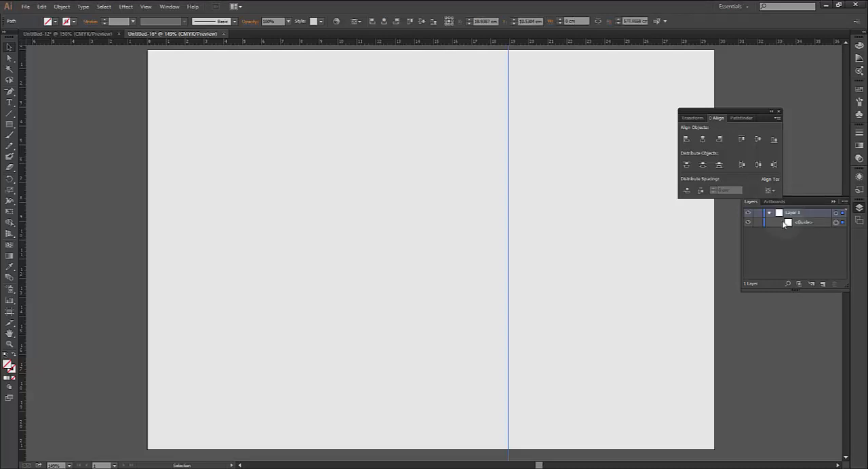
pyautogui.click(704, 139)
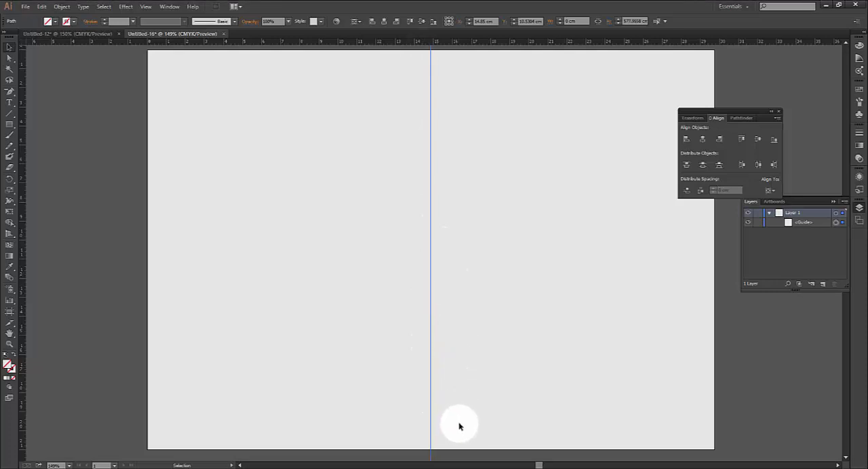
# Close the Align options and delete the centered guide
pyautogui.click(779, 113)
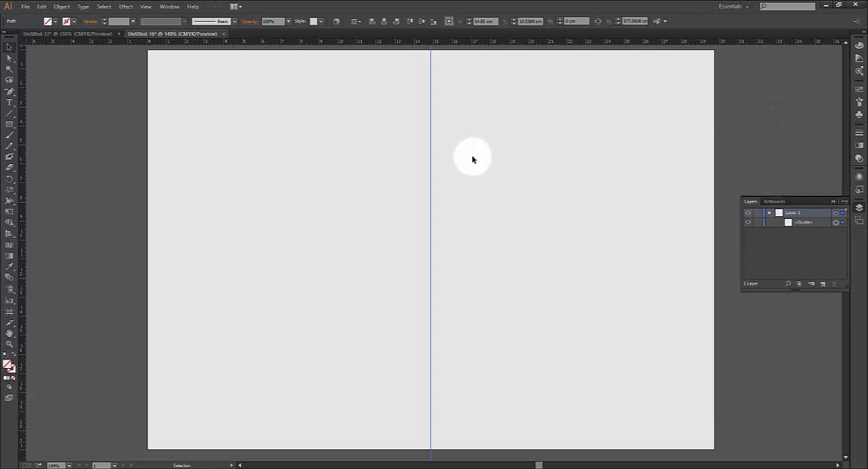
pyautogui.moveTo(469, 155); pyautogui.dragTo(416, 212)
pyautogui.press('Delete')
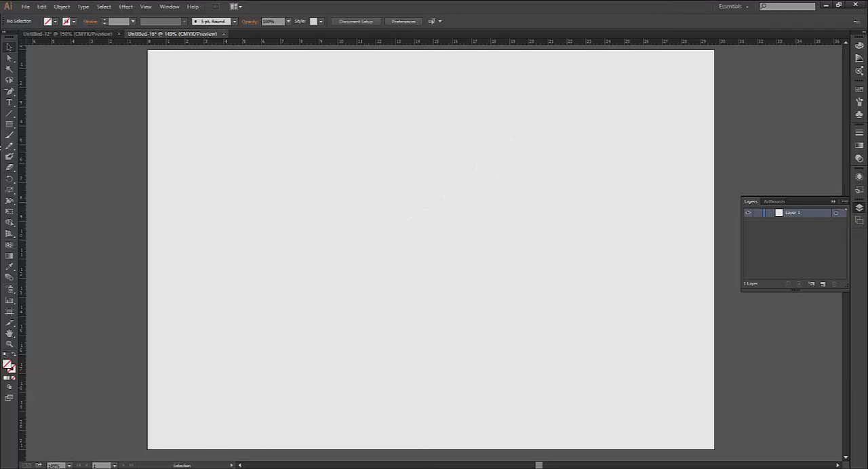
# Draw a 29.7 by 21 cm rectangle covering the whole artboard and fill it with white
pyautogui.click(10, 124)
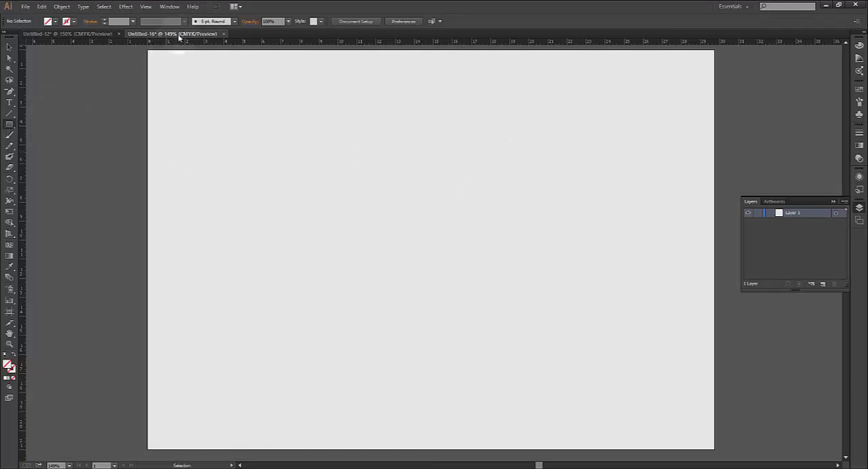
pyautogui.moveTo(149, 50)
pyautogui.mouseDown()
pyautogui.moveTo(457, 377)
pyautogui.moveTo(575, 440)
pyautogui.moveTo(716, 449)
pyautogui.mouseUp()
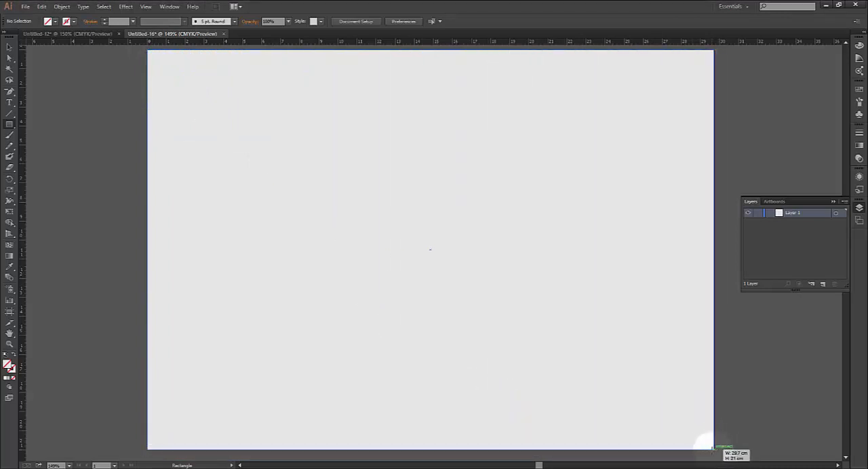
pyautogui.moveTo(714, 448); pyautogui.dragTo(714, 448)
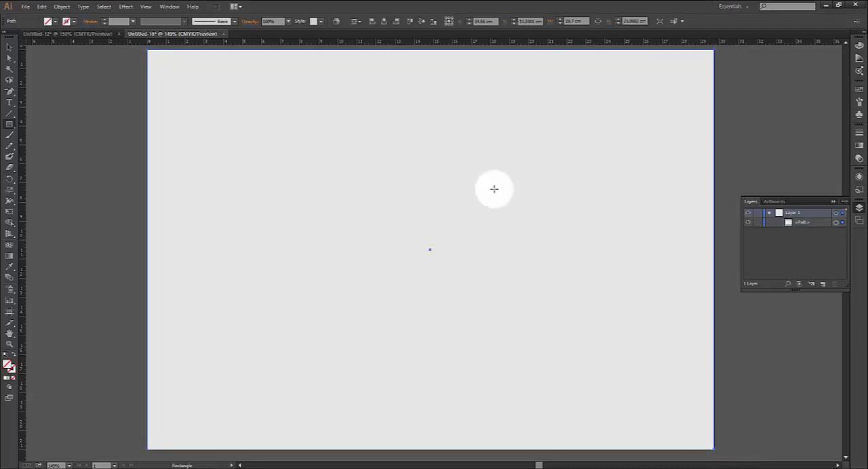
pyautogui.click(55, 21)
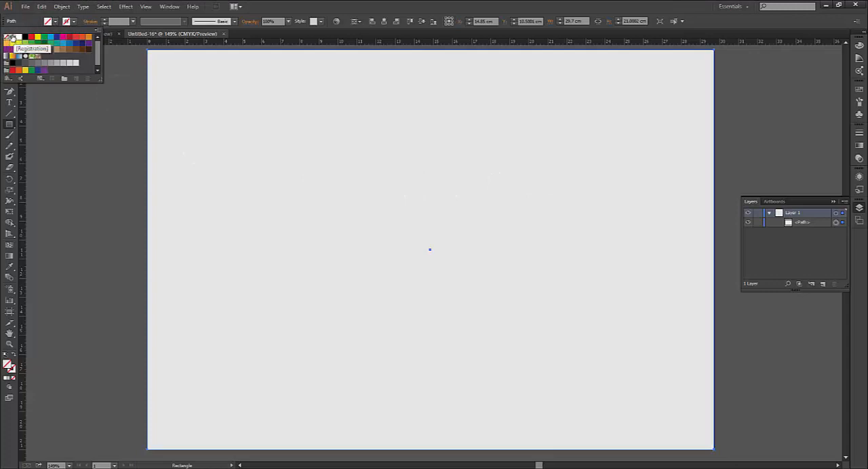
pyautogui.click(19, 41)
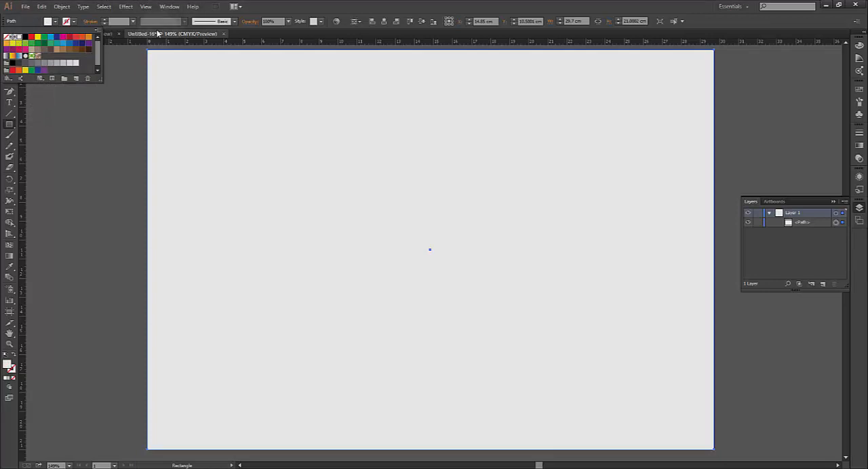
pyautogui.click(63, 9)
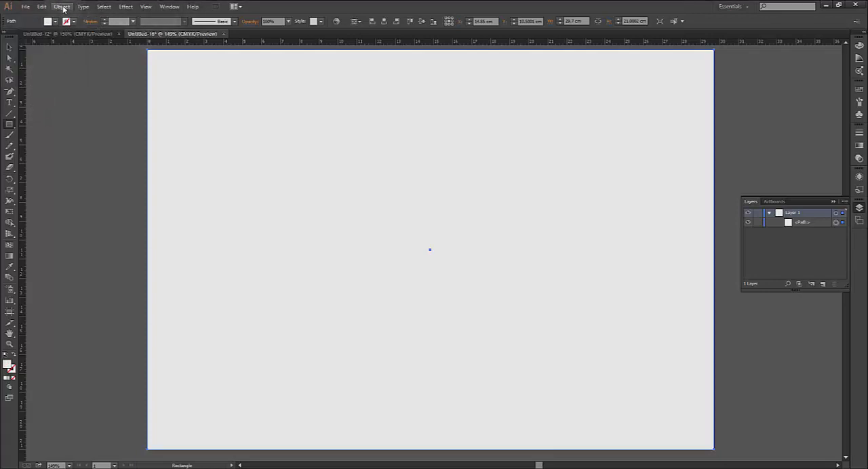
pyautogui.click(62, 7)
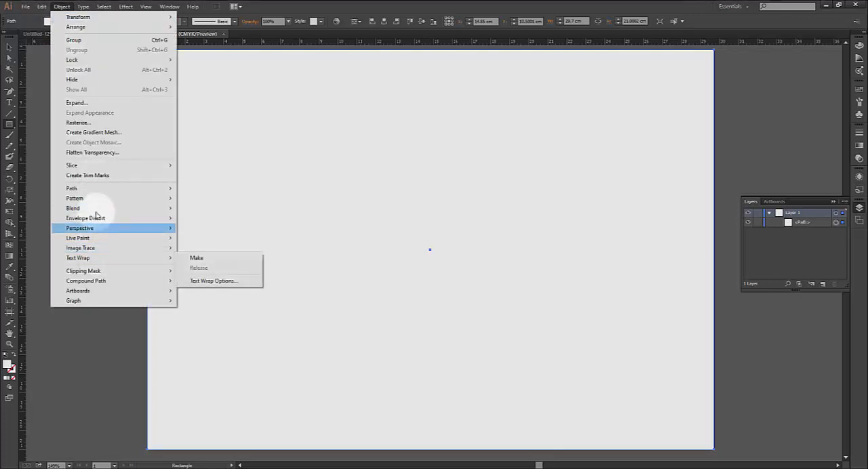
pyautogui.moveTo(90, 191)
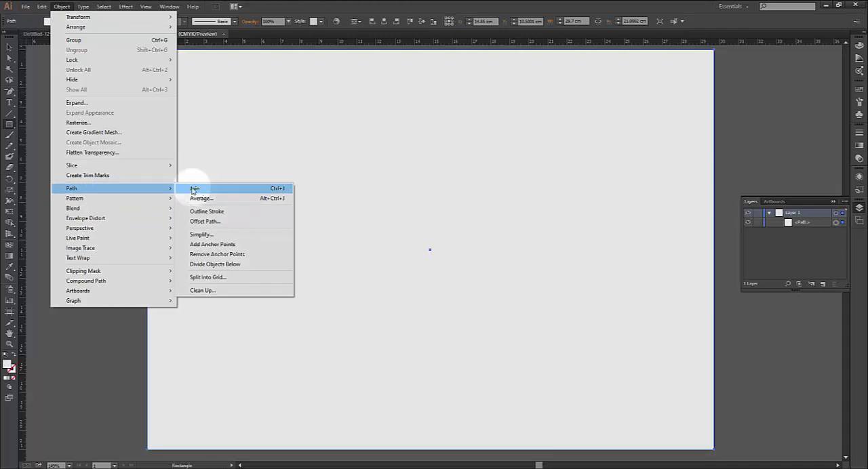
pyautogui.click(205, 277)
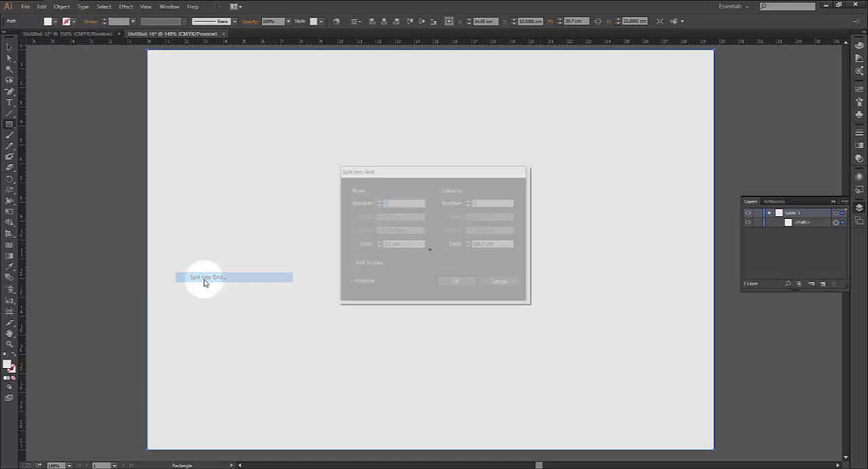
pyautogui.moveTo(400, 171); pyautogui.dragTo(555, 106)
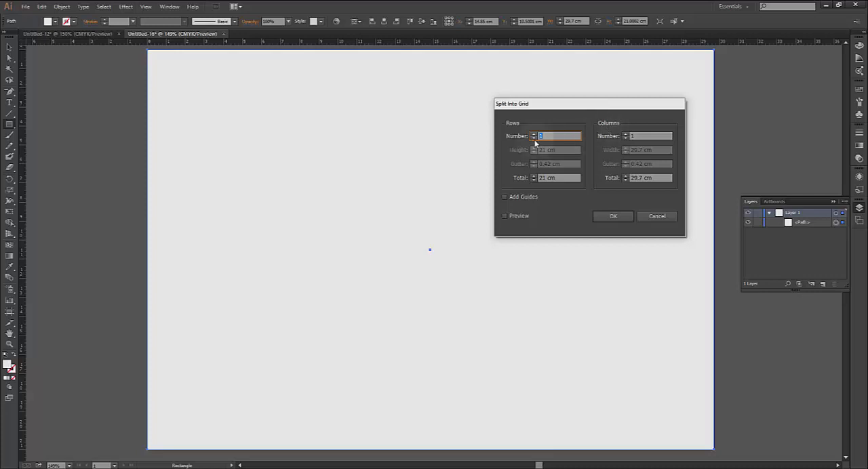
pyautogui.click(625, 134)
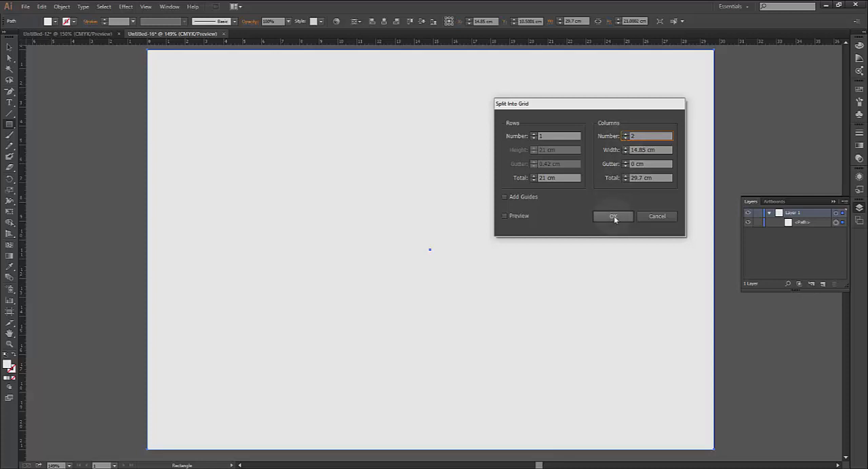
pyautogui.click(654, 215)
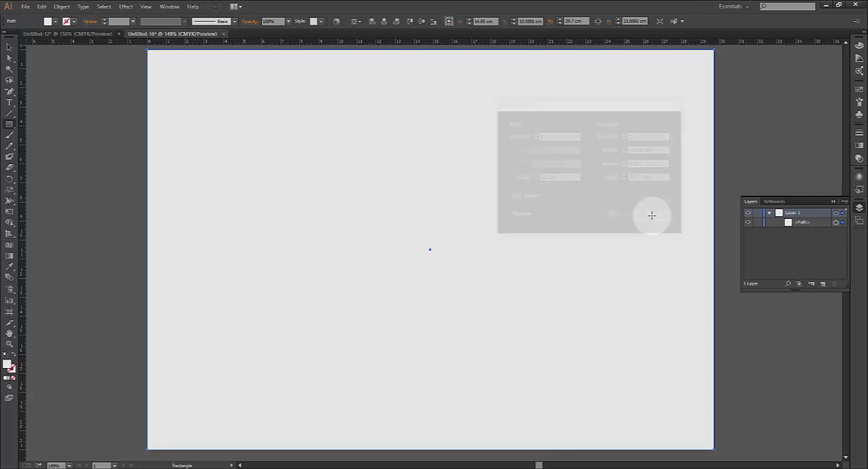
# Start Split Into Grid on the full-page white rectangle with the preview on and set the number of columns to 3
pyautogui.click(62, 7)
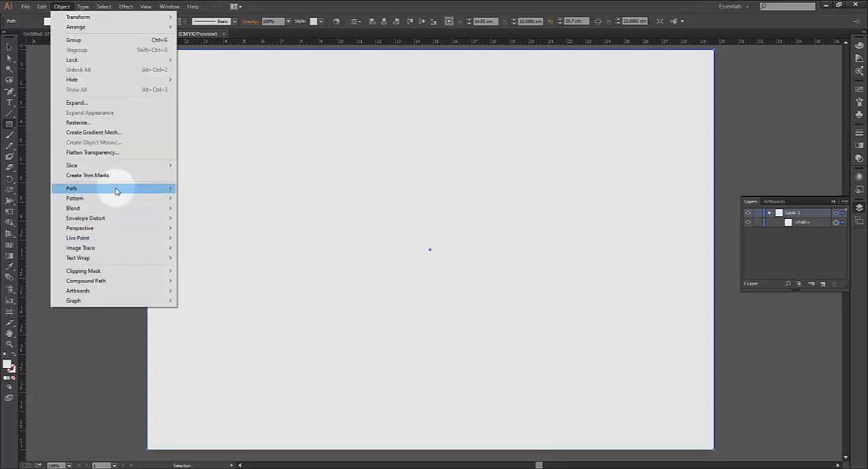
pyautogui.moveTo(118, 190)
pyautogui.click(222, 278)
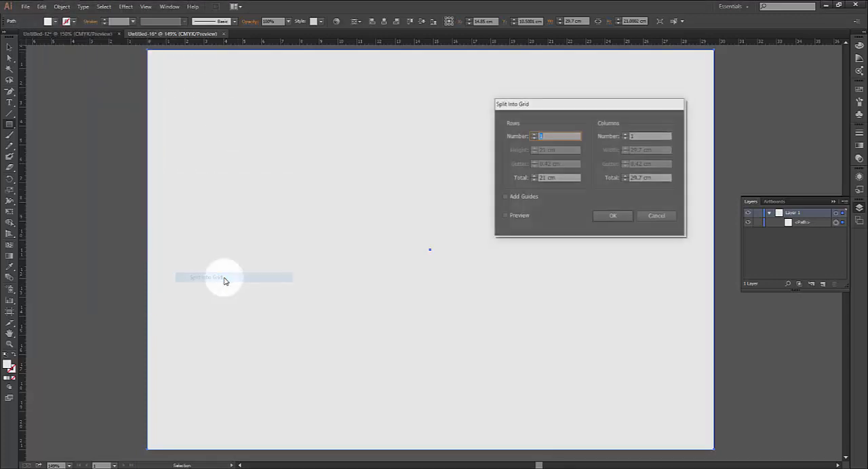
pyautogui.click(504, 216)
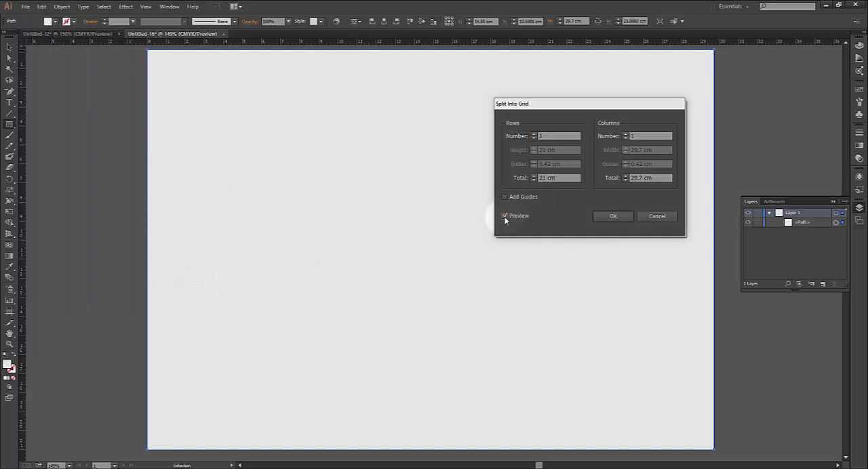
pyautogui.click(625, 135)
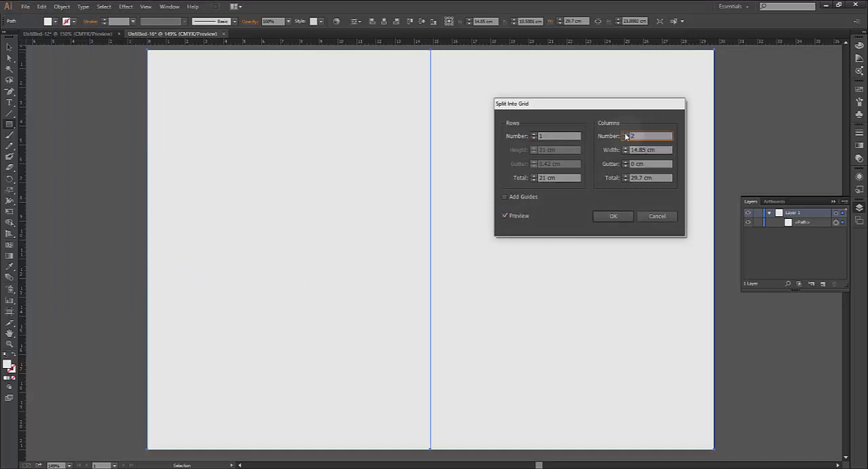
pyautogui.click(626, 135)
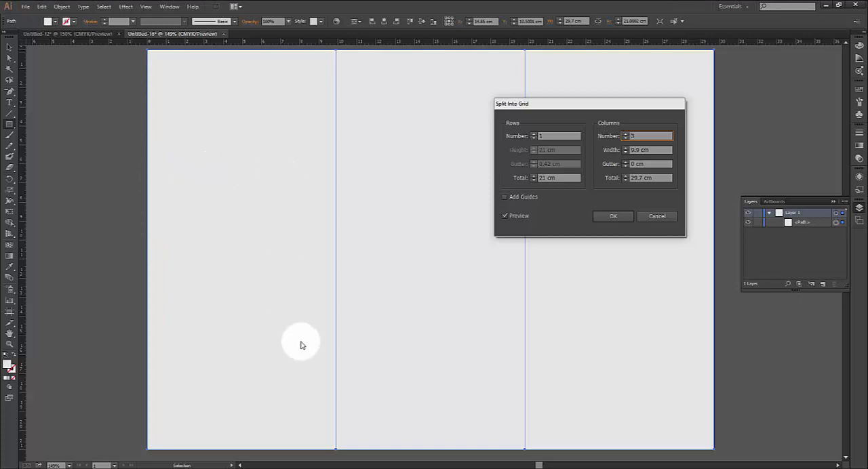
# Try splitting the rectangle into two and three rows, and return the row count to 1
pyautogui.click(533, 134)
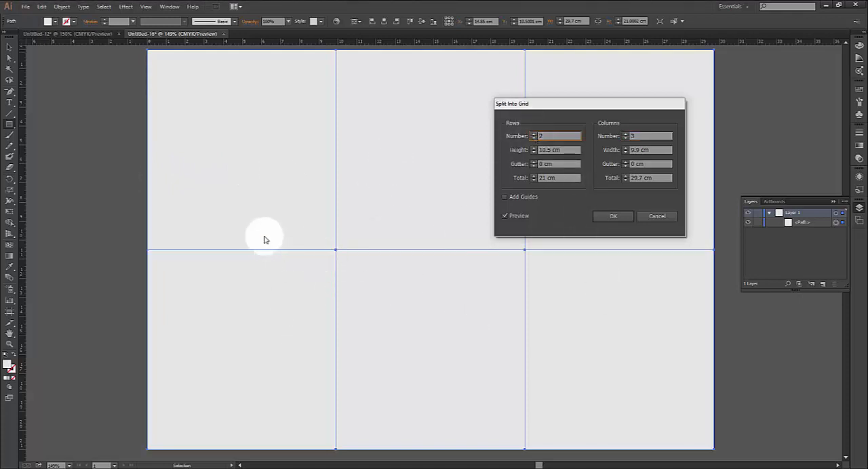
pyautogui.click(533, 135)
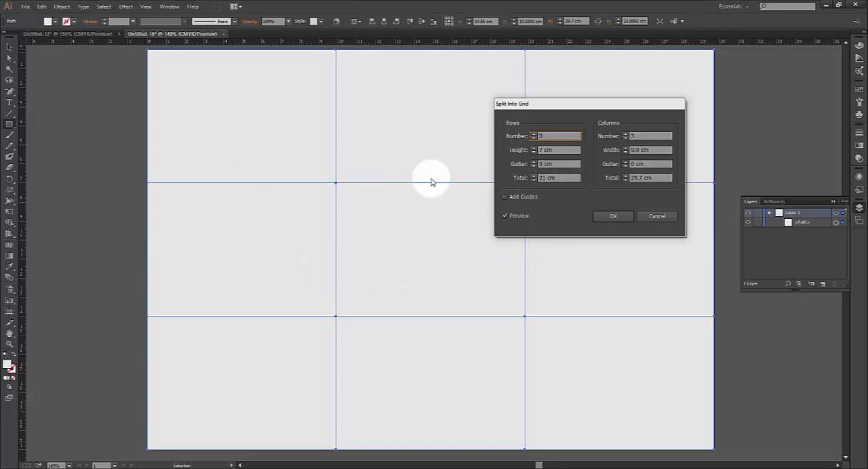
pyautogui.click(533, 138)
pyautogui.click(533, 138)
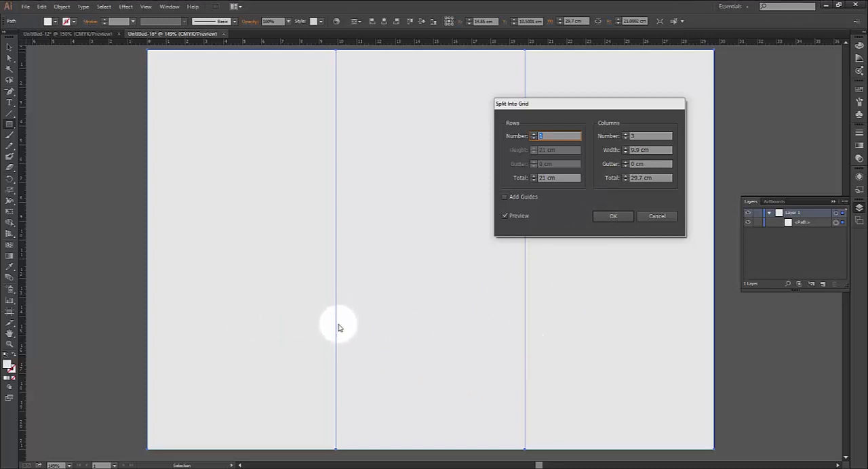
# Set the column gutter to 0.4 cm and apply the grid split
pyautogui.click(624, 161)
pyautogui.click(625, 162)
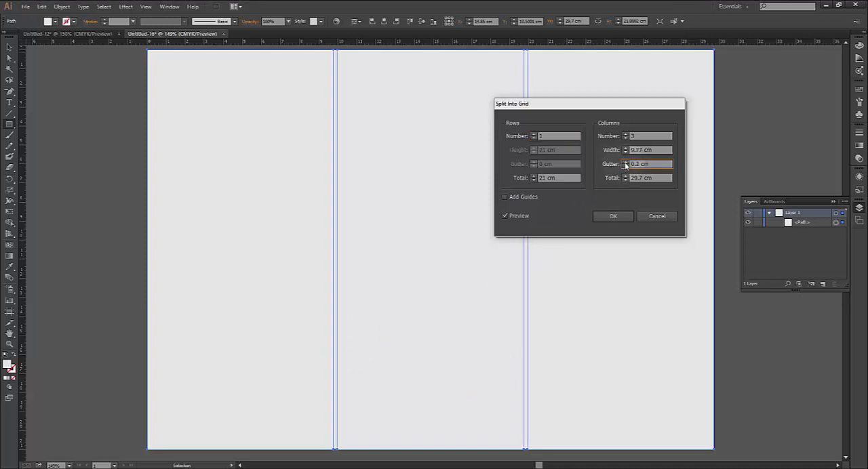
pyautogui.click(625, 162)
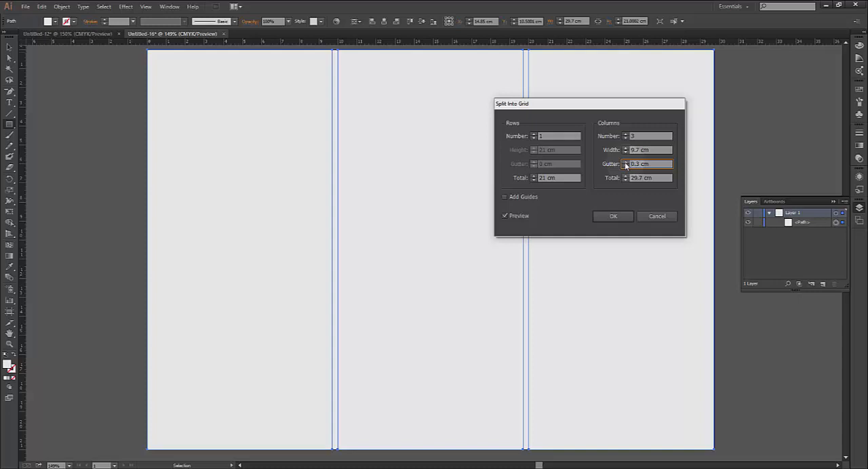
pyautogui.click(625, 162)
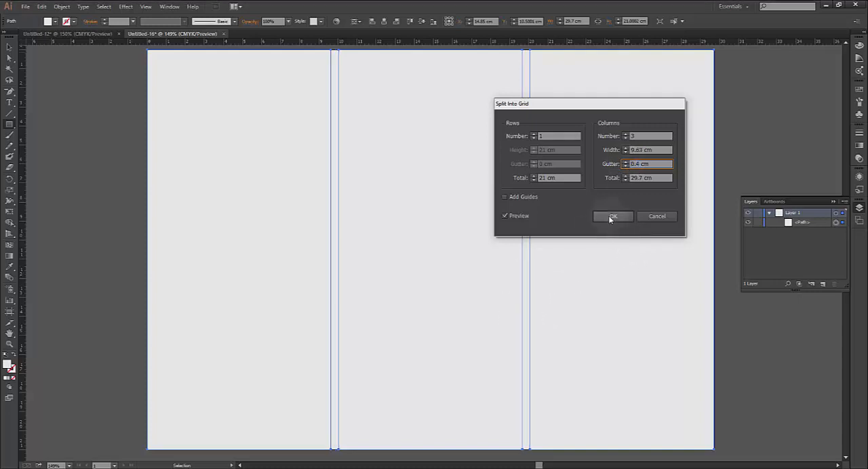
pyautogui.click(611, 217)
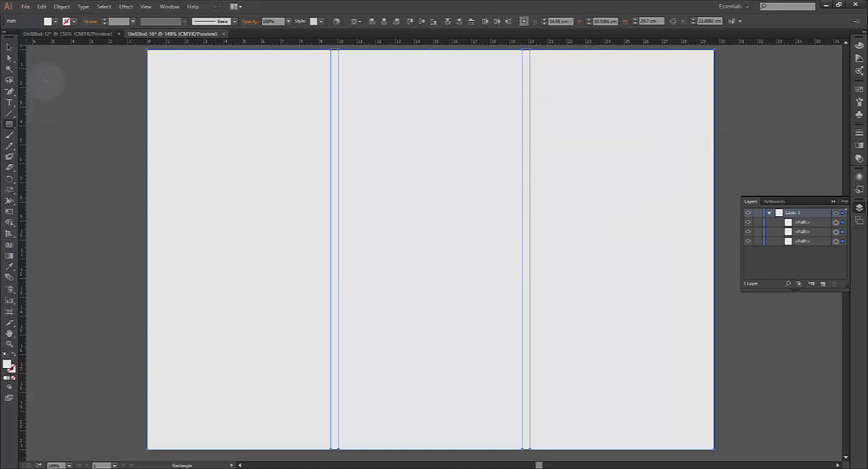
# Select two of the column panels and all three together to inspect the split, and clear the selection
pyautogui.click(10, 47)
pyautogui.click(167, 143)
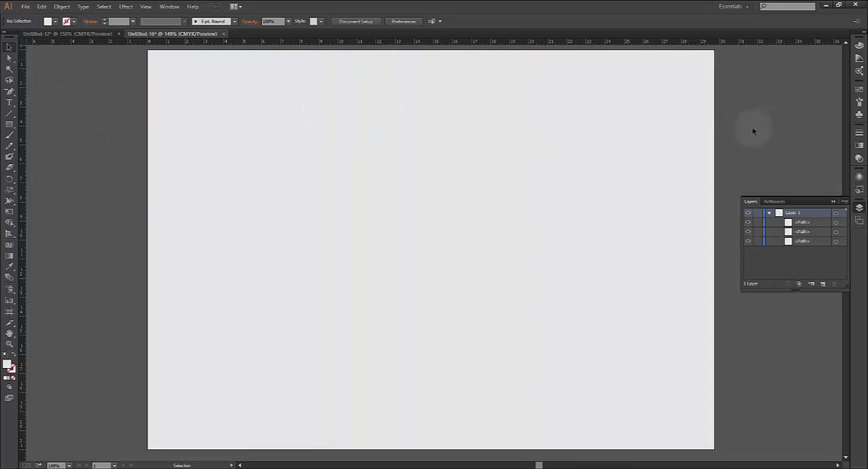
pyautogui.moveTo(752, 131); pyautogui.dragTo(396, 213)
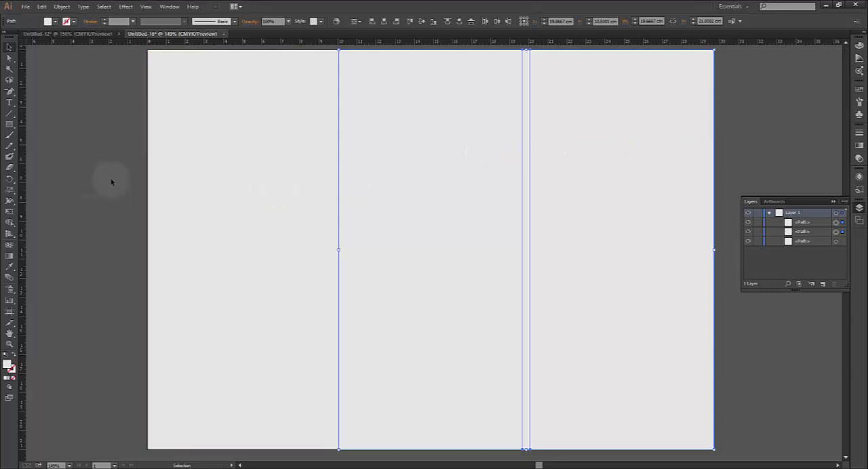
pyautogui.moveTo(112, 182); pyautogui.dragTo(793, 151)
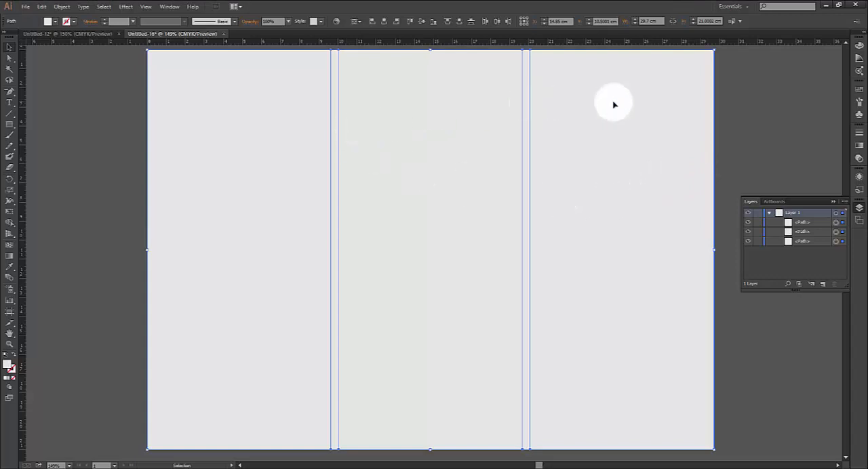
pyautogui.click(791, 97)
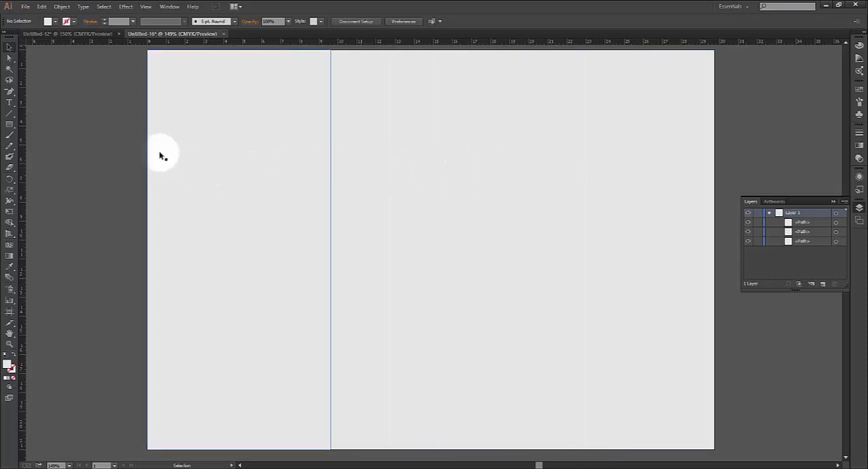
# Show the document grid behind the panels and hide it again
pyautogui.click(145, 6)
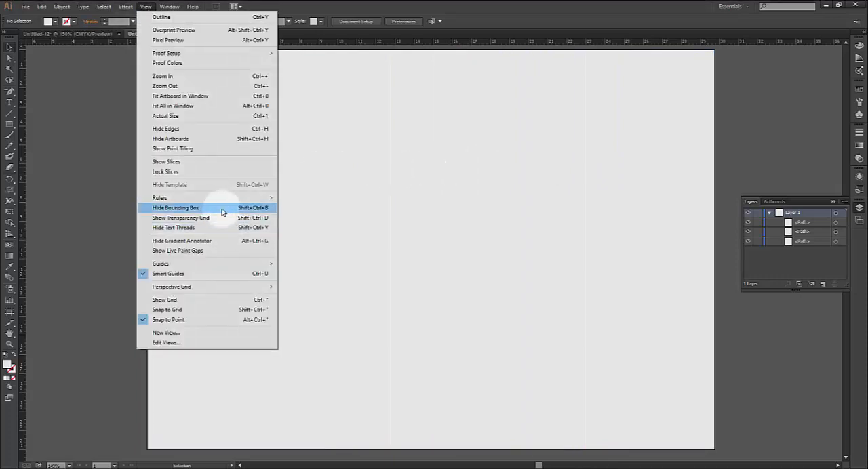
pyautogui.moveTo(219, 197)
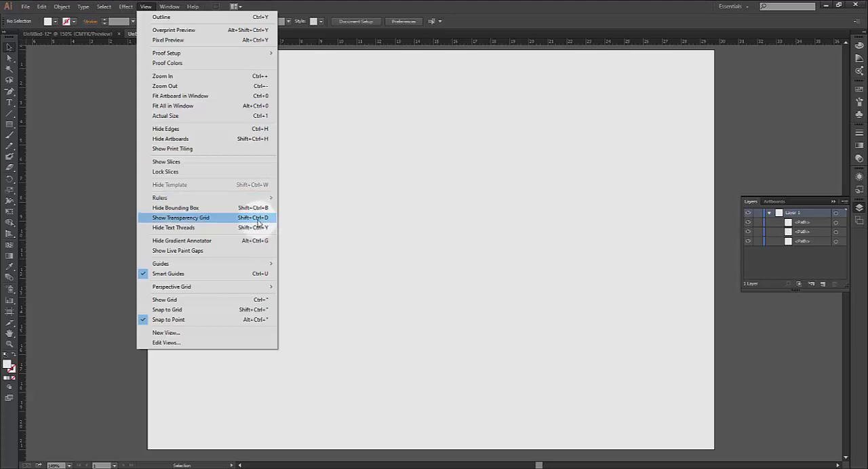
pyautogui.moveTo(233, 268)
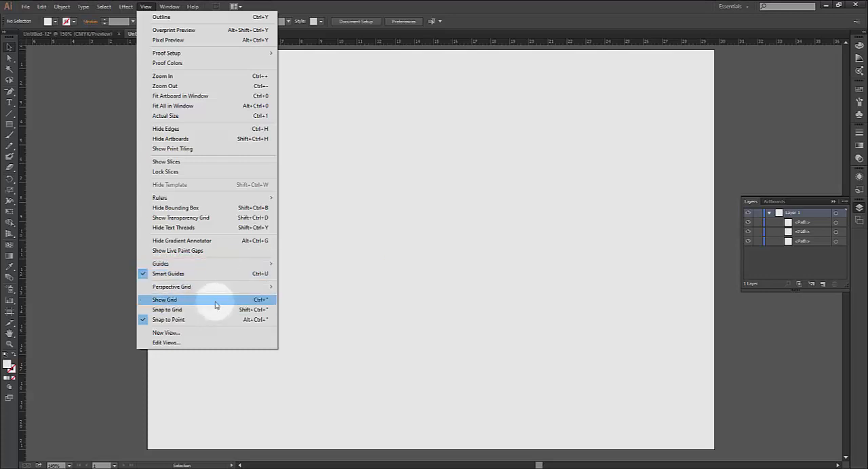
pyautogui.click(216, 305)
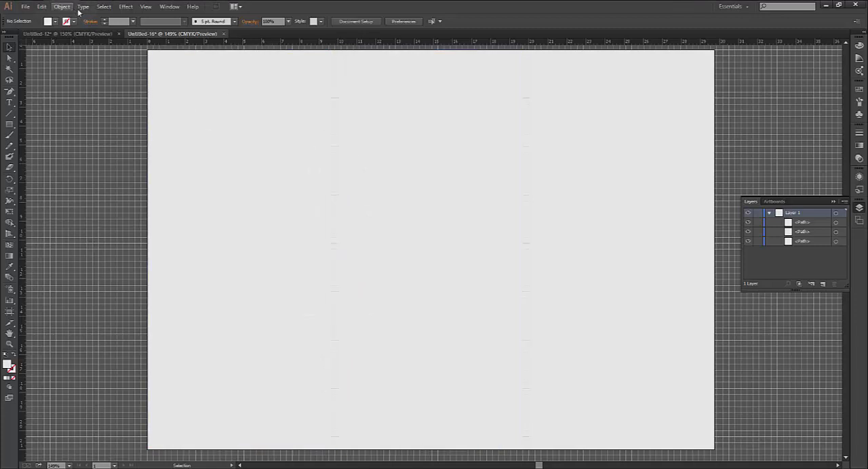
pyautogui.click(143, 7)
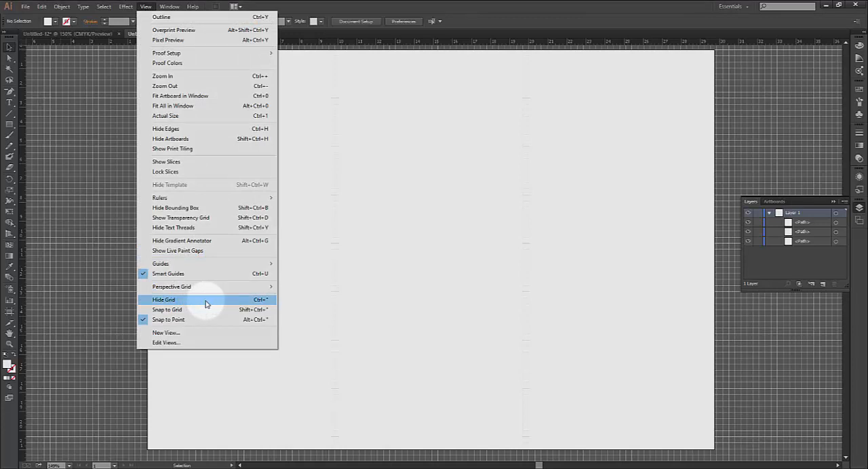
pyautogui.click(207, 304)
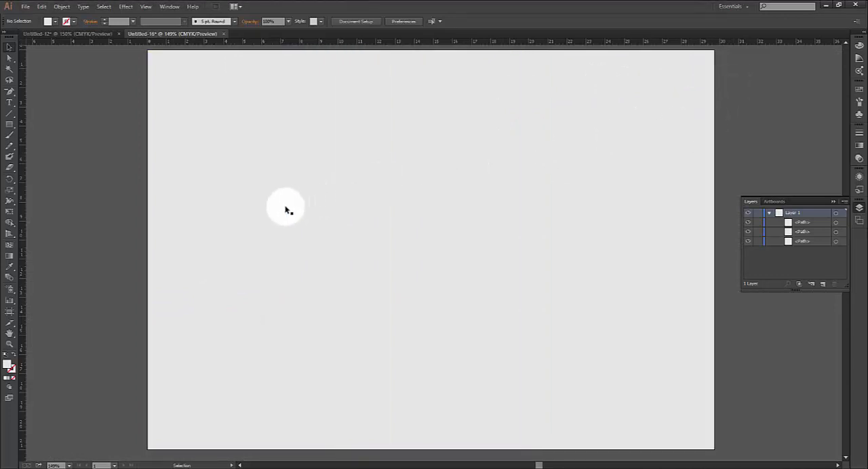
# Draw a test rectangle about 3.9 by 3.1 cm in the middle panel and delete it
pyautogui.click(9, 126)
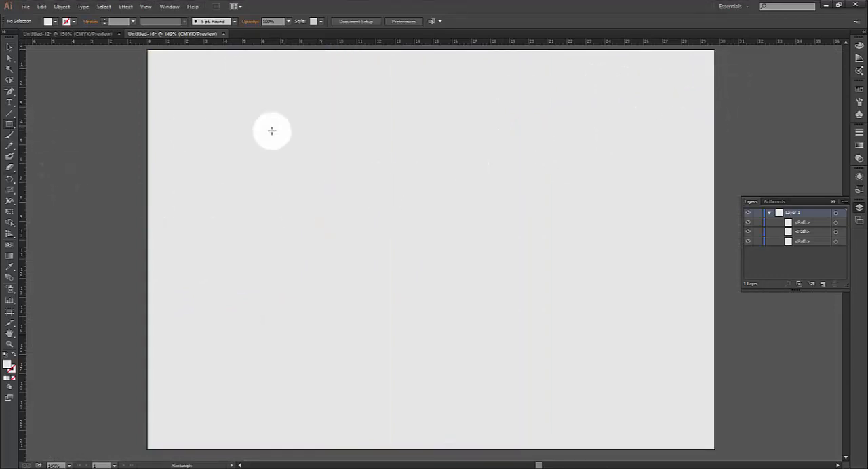
pyautogui.moveTo(443, 120); pyautogui.dragTo(516, 180)
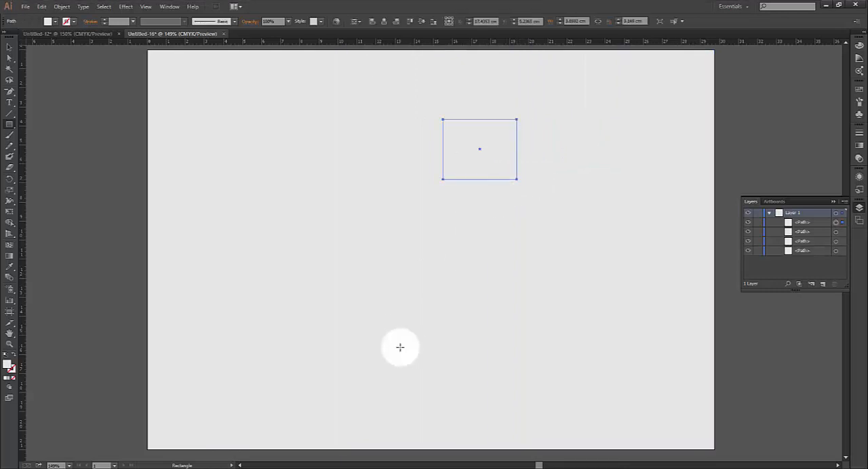
pyautogui.press('Delete')
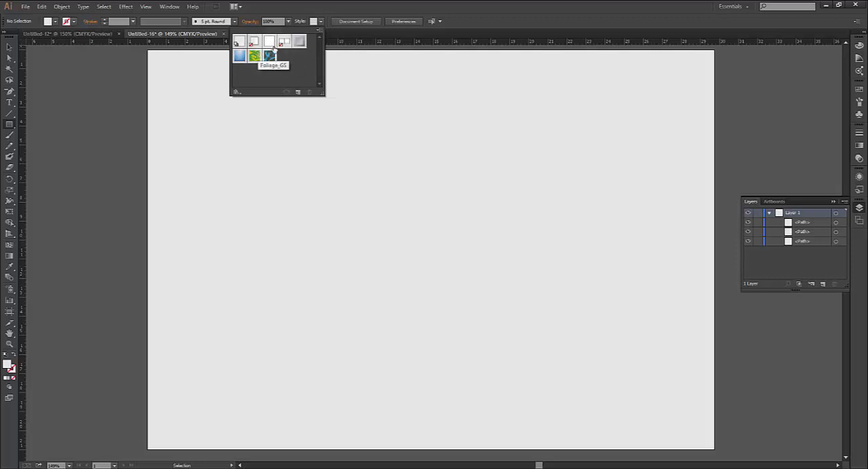
pyautogui.click(320, 22)
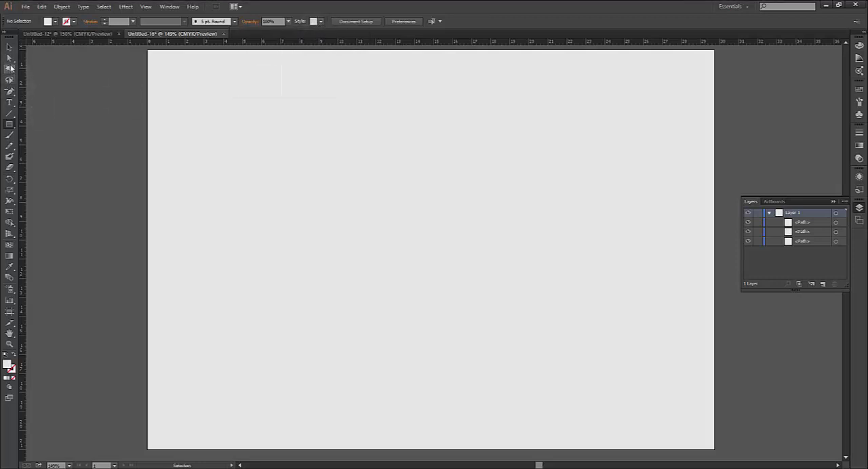
# Draw a rectangle about 9.63 by 11.42 cm across the left panel's lower part and lower its top-left corner to about 14.2 cm, slanting the top edge
pyautogui.click(9, 126)
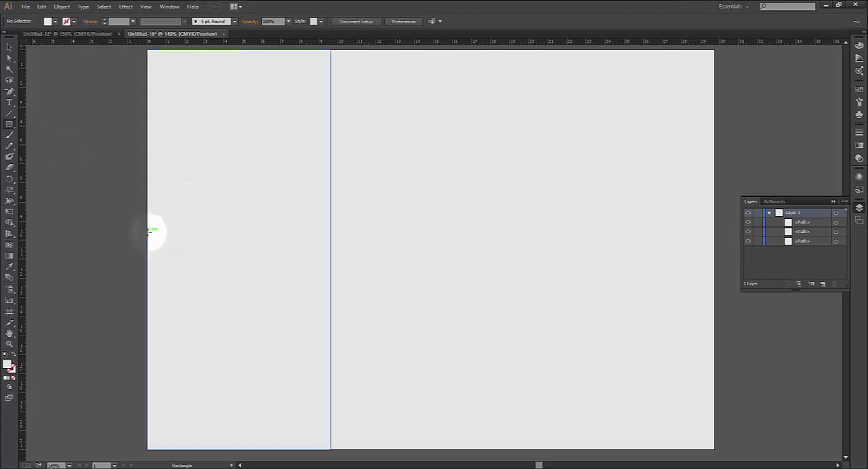
pyautogui.moveTo(150, 234)
pyautogui.mouseDown()
pyautogui.moveTo(327, 345)
pyautogui.moveTo(327, 441)
pyautogui.moveTo(313, 441)
pyautogui.moveTo(340, 438)
pyautogui.moveTo(330, 448)
pyautogui.mouseUp()
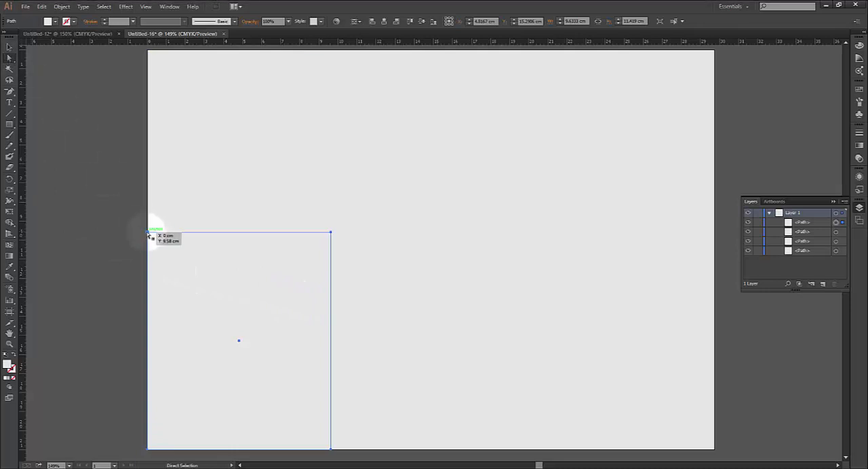
pyautogui.moveTo(149, 233); pyautogui.dragTo(149, 320)
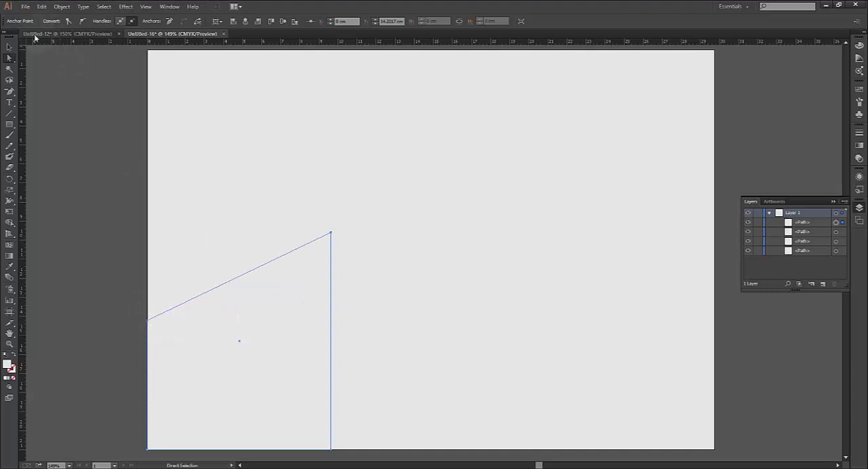
# Fill the slanted shape in the left panel with a light green swatch
pyautogui.click(7, 48)
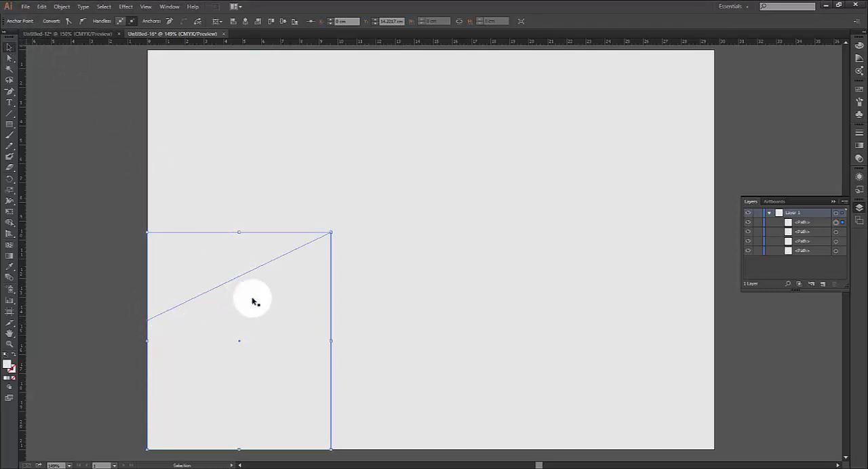
pyautogui.click(55, 21)
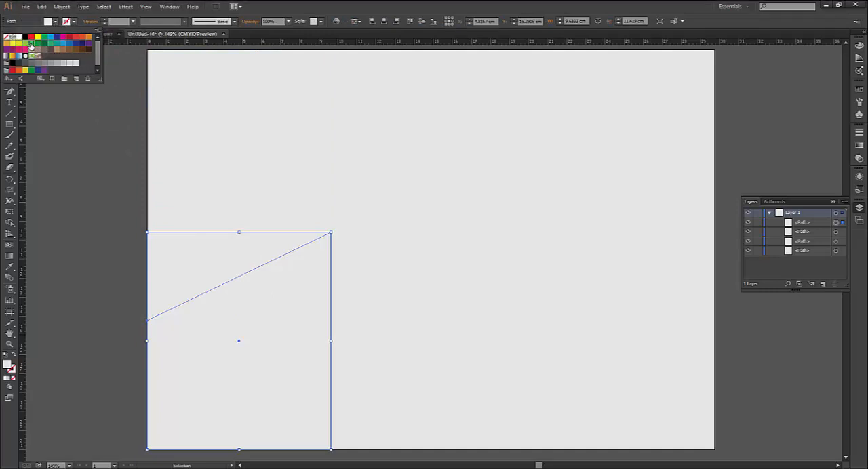
pyautogui.click(30, 45)
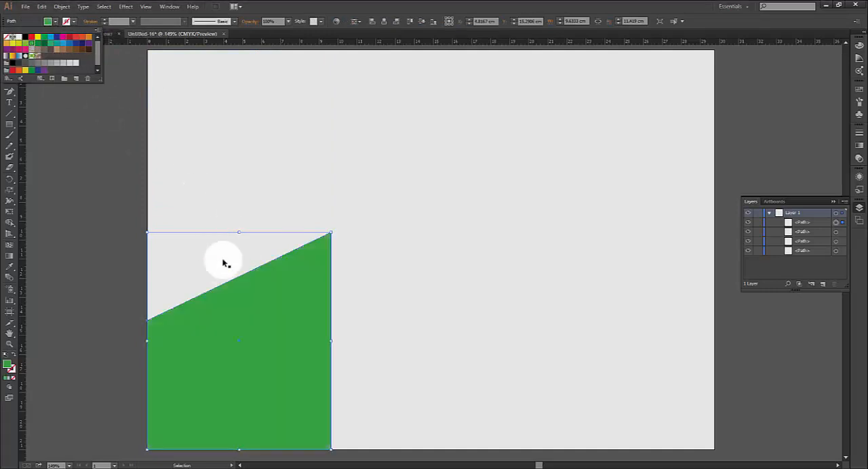
pyautogui.click(26, 45)
pyautogui.click(93, 225)
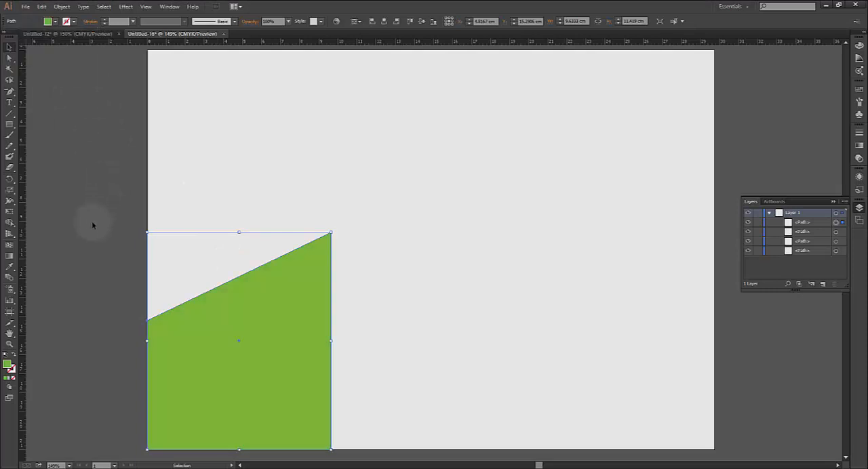
# Create a copy of the left green shape reflected across the vertical axis and fit it to the side edges of the middle panel
pyautogui.rightClick(310, 299)
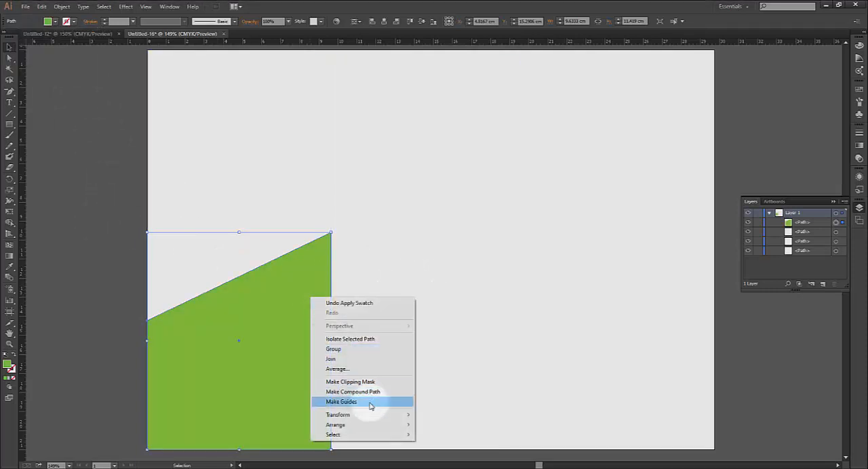
pyautogui.moveTo(369, 415)
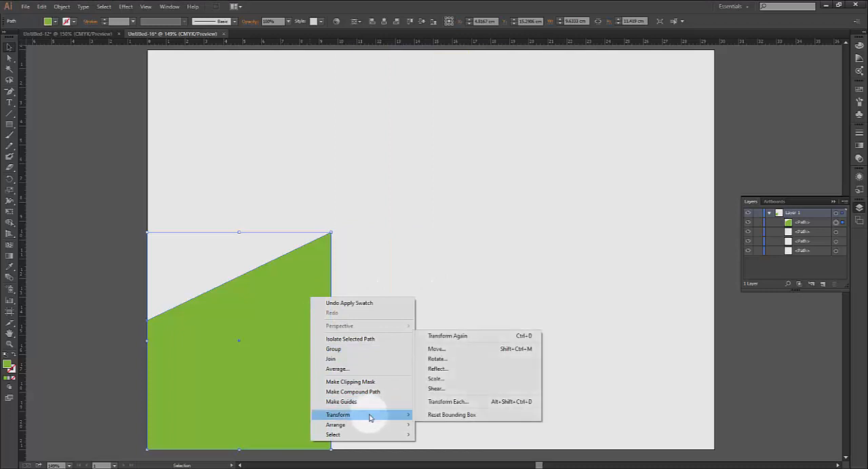
pyautogui.click(439, 368)
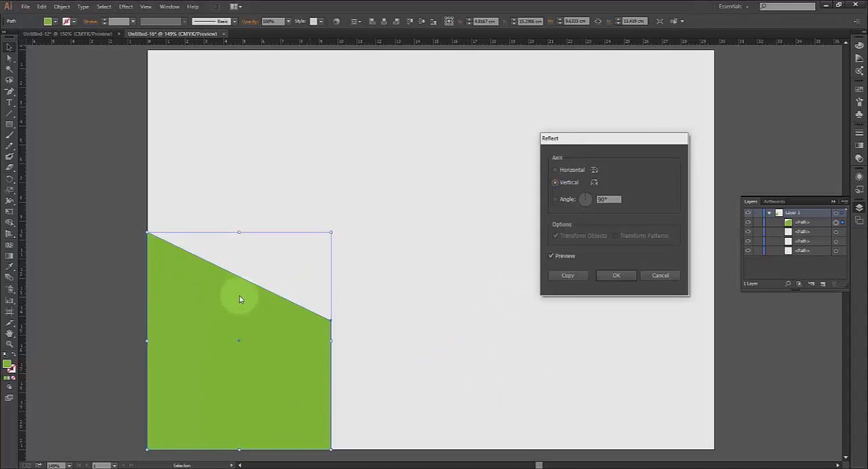
pyautogui.click(555, 170)
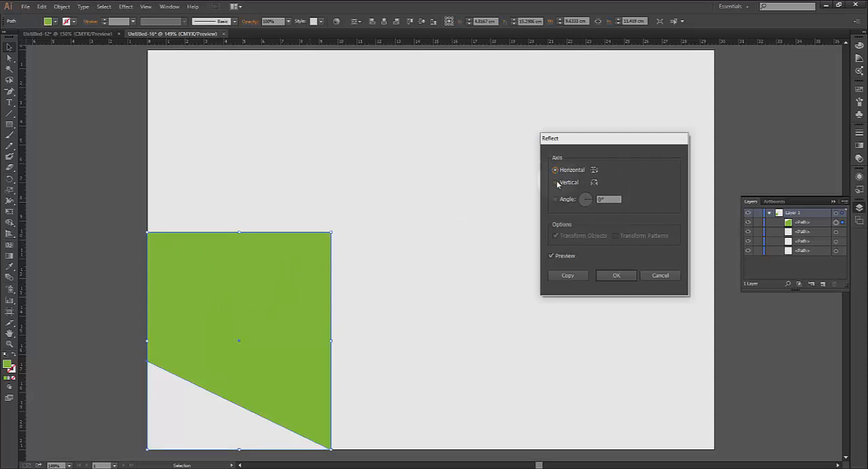
pyautogui.click(555, 183)
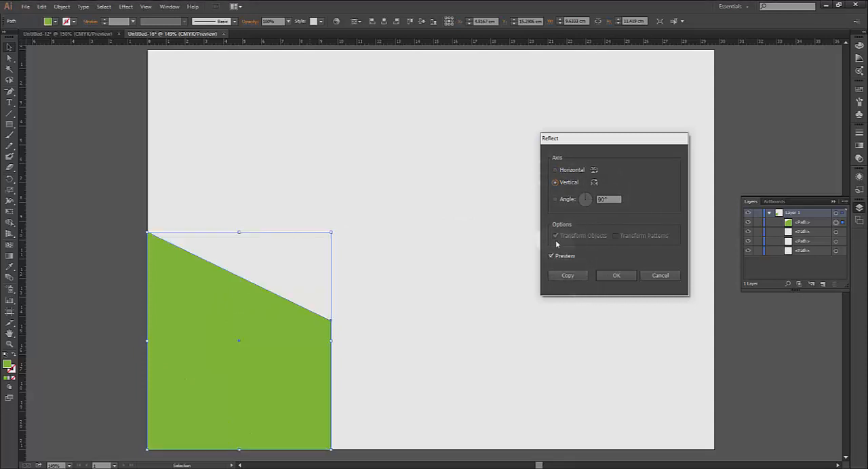
pyautogui.click(574, 276)
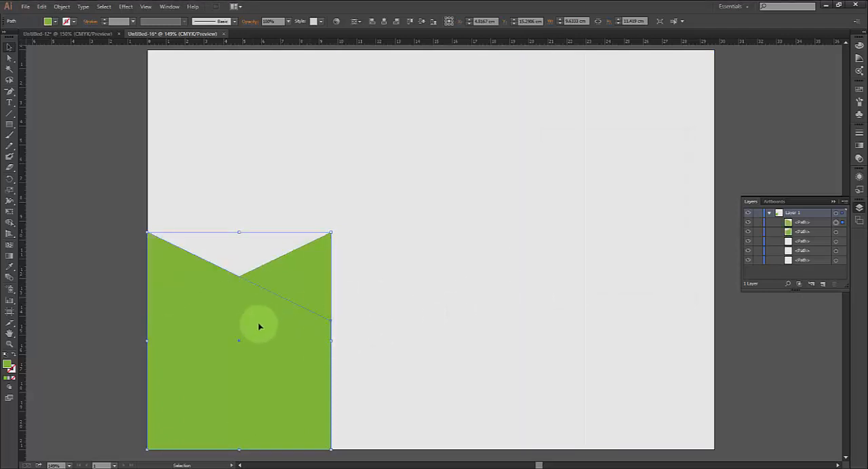
pyautogui.moveTo(259, 327); pyautogui.dragTo(453, 324)
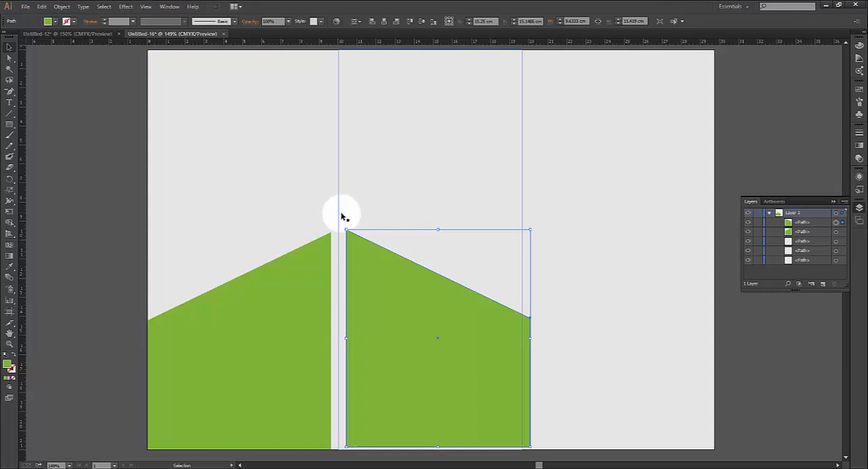
pyautogui.moveTo(385, 260); pyautogui.dragTo(378, 265)
pyautogui.click(445, 234)
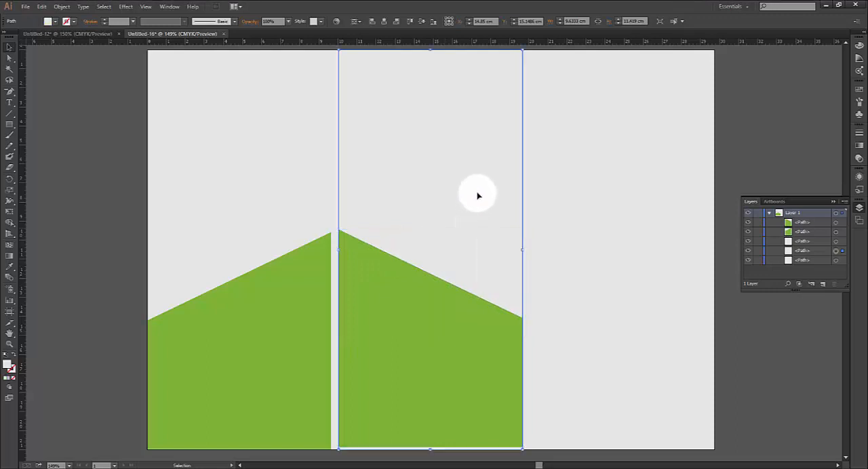
# Create a copy of the middle green shape reflected across the vertical axis and place it in the right panel, flush with the panel's bottom edge
pyautogui.keyDown('shift'); pyautogui.click(496, 337); pyautogui.keyUp('shift')
pyautogui.rightClick(461, 329)
pyautogui.click(431, 337)
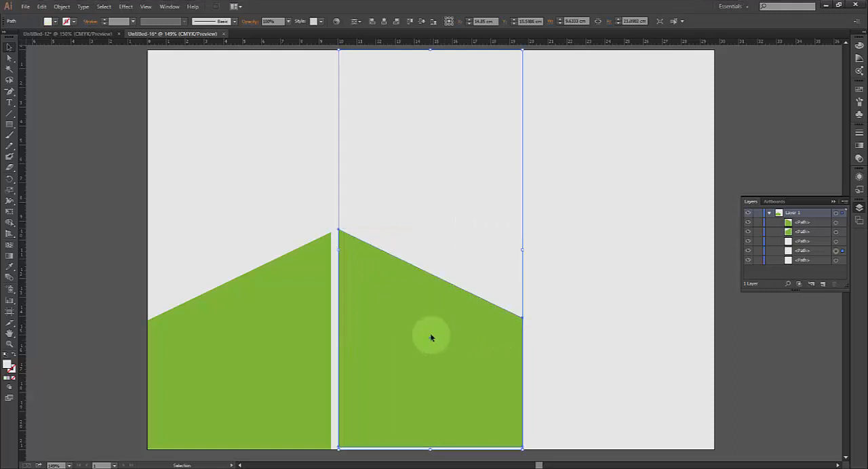
pyautogui.click(467, 325)
pyautogui.rightClick(470, 322)
pyautogui.moveTo(502, 442)
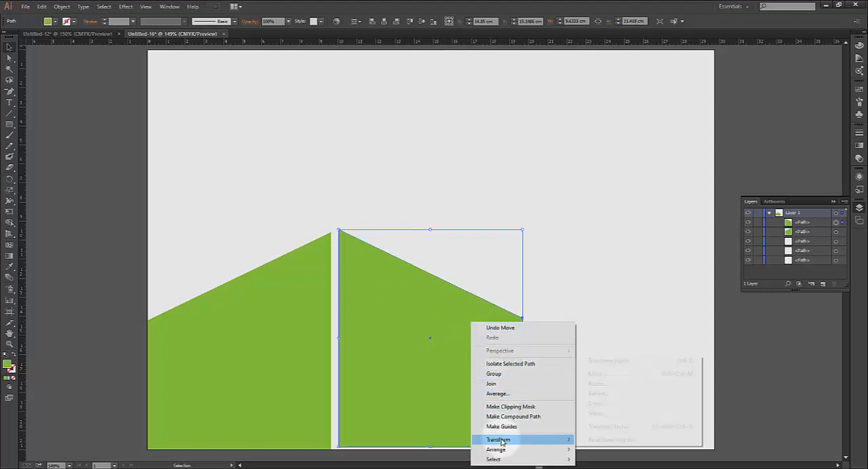
pyautogui.click(614, 399)
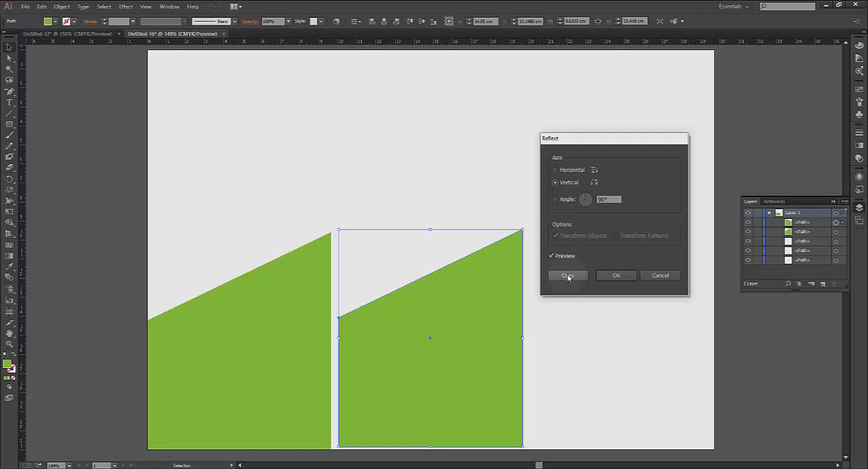
pyautogui.click(570, 172)
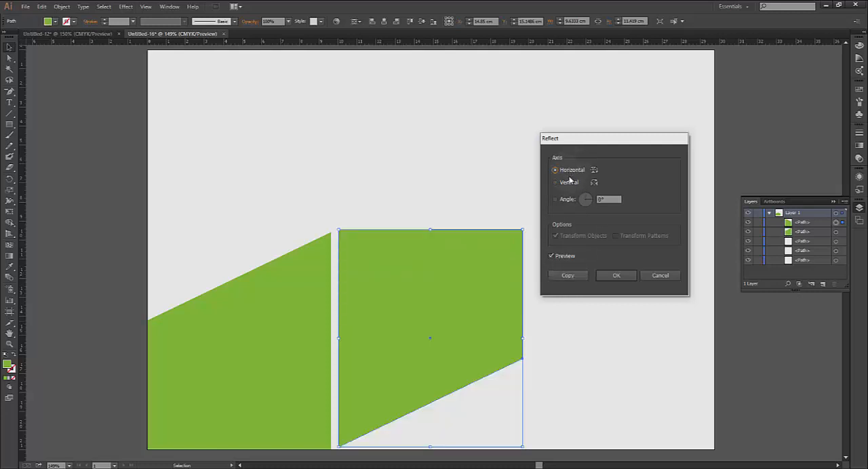
pyautogui.click(569, 183)
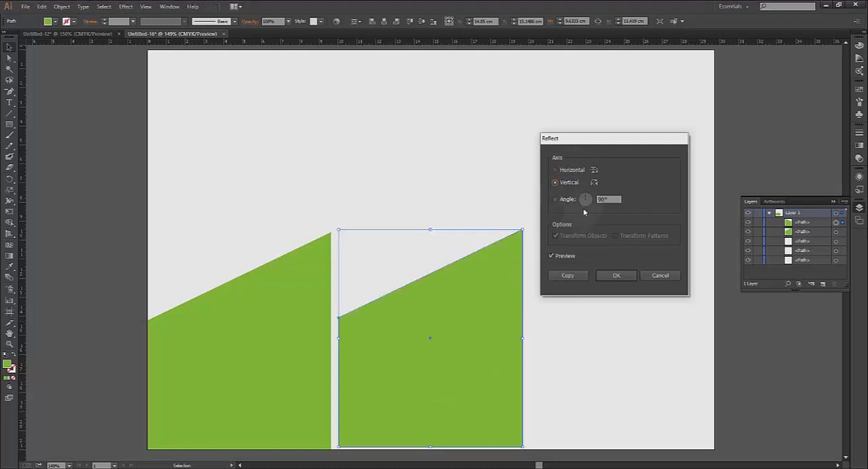
pyautogui.click(568, 275)
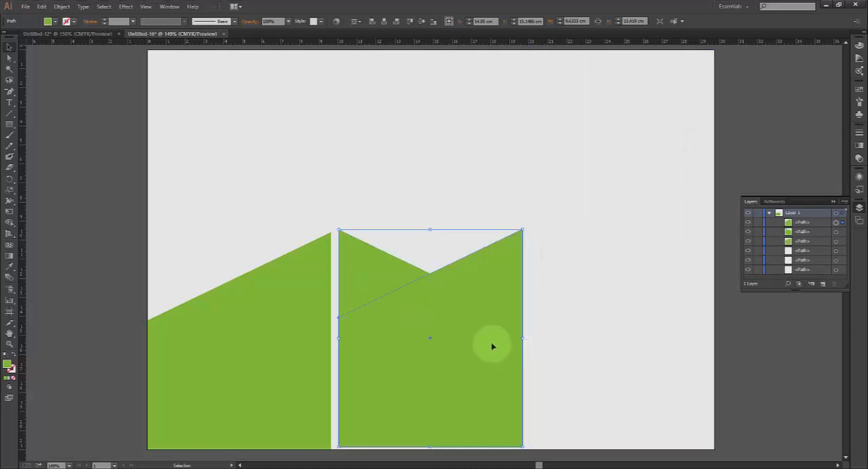
pyautogui.moveTo(466, 319); pyautogui.dragTo(657, 322)
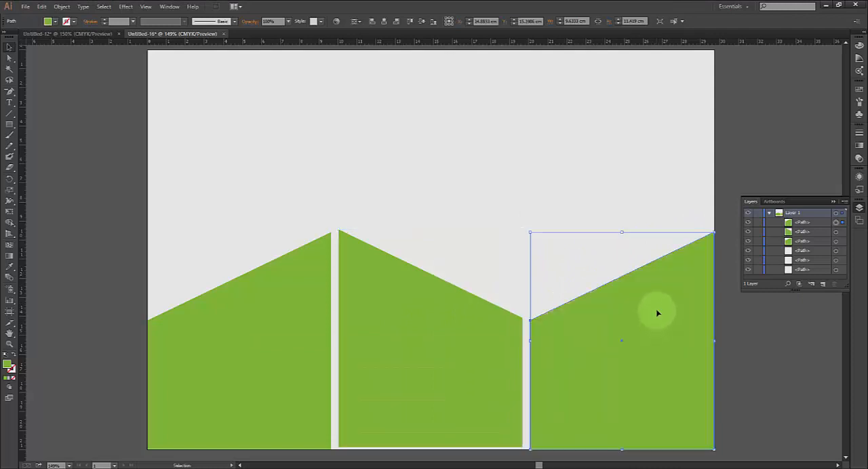
pyautogui.click(746, 180)
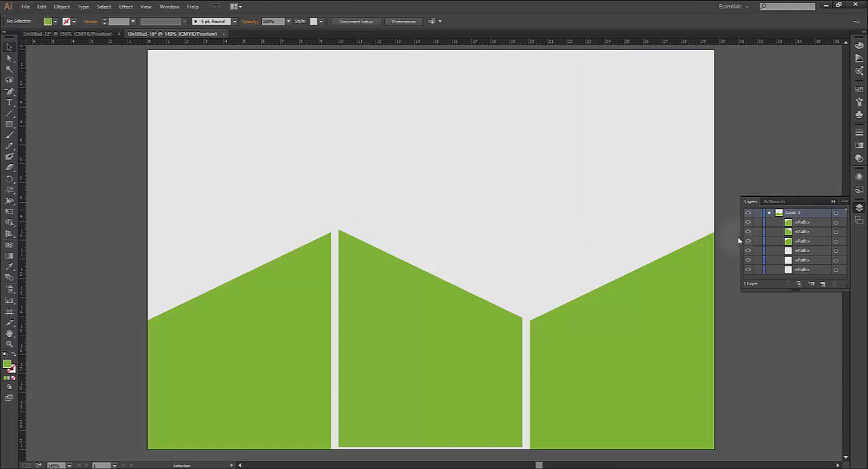
# Draw a rectangle about 29.7 by 21 cm covering the whole page and fill it with a medium grey swatch
pyautogui.click(10, 124)
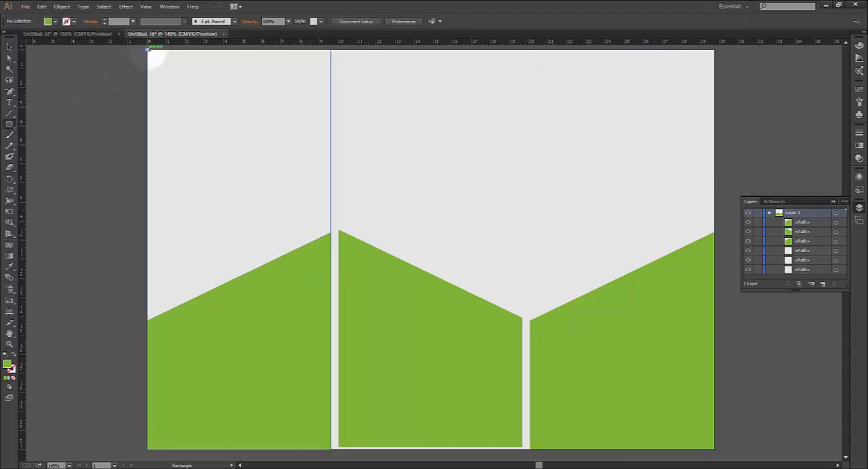
pyautogui.moveTo(146, 49); pyautogui.dragTo(712, 446)
pyautogui.press('v')
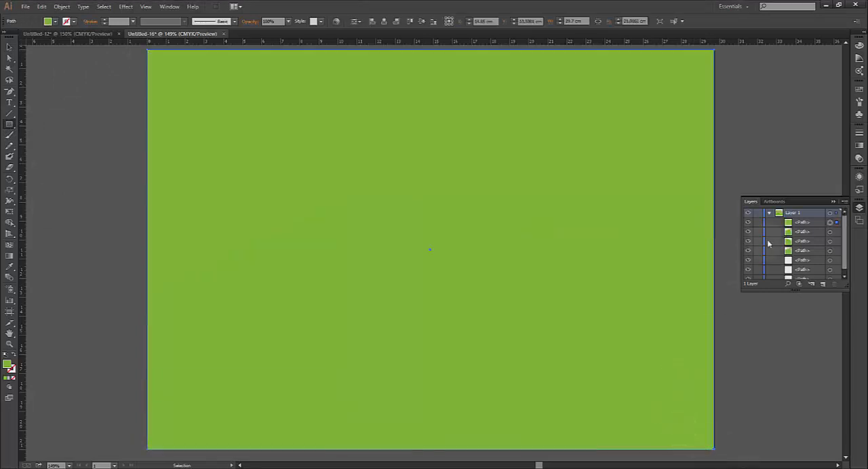
pyautogui.click(55, 21)
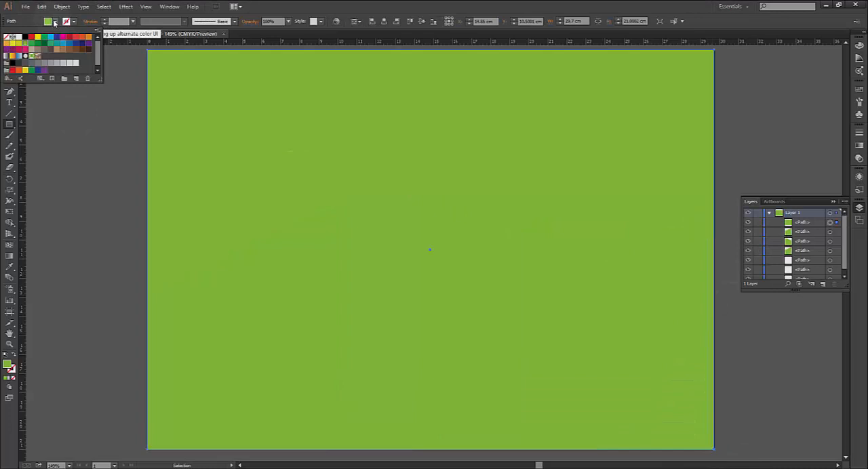
pyautogui.click(44, 65)
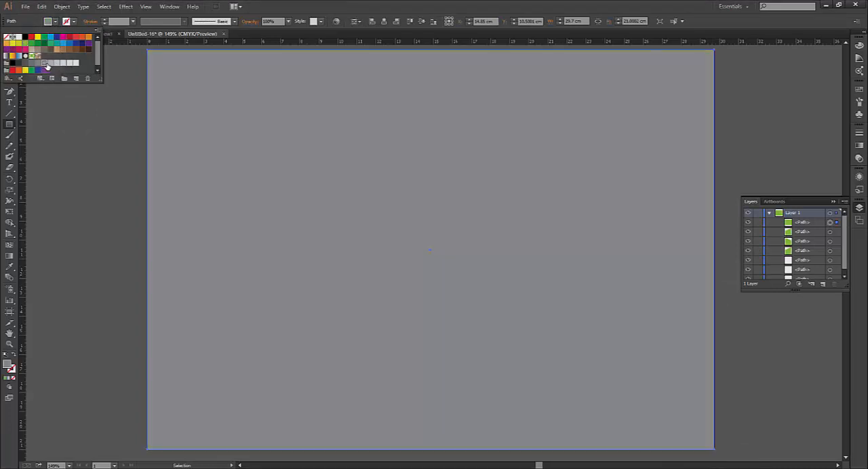
pyautogui.click(51, 65)
pyautogui.click(57, 64)
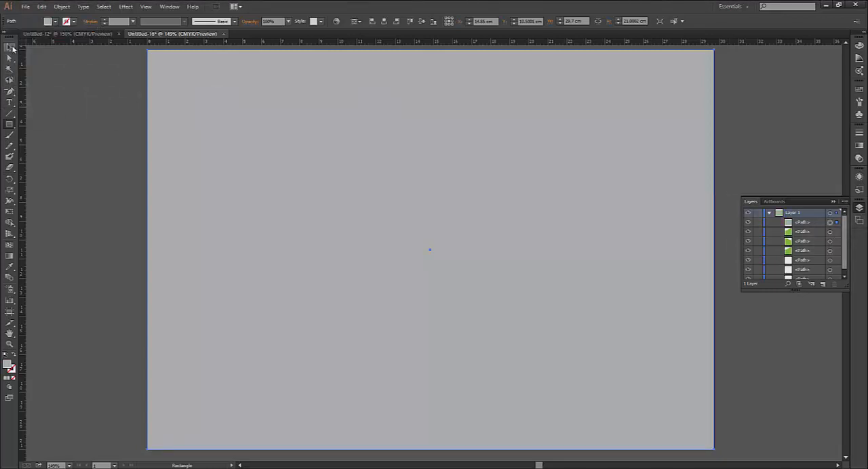
# Move the grey page-sized rectangle to the bottom of the layer's stacking order, behind the three panels and green shapes
pyautogui.click(10, 47)
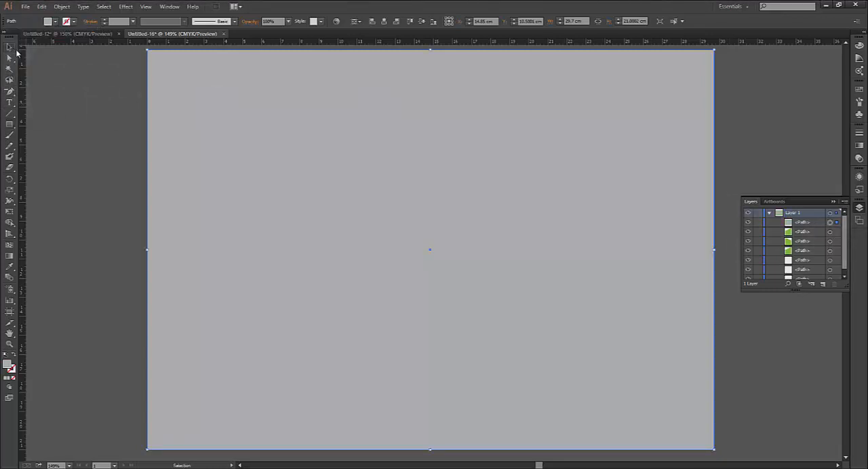
pyautogui.click(803, 223)
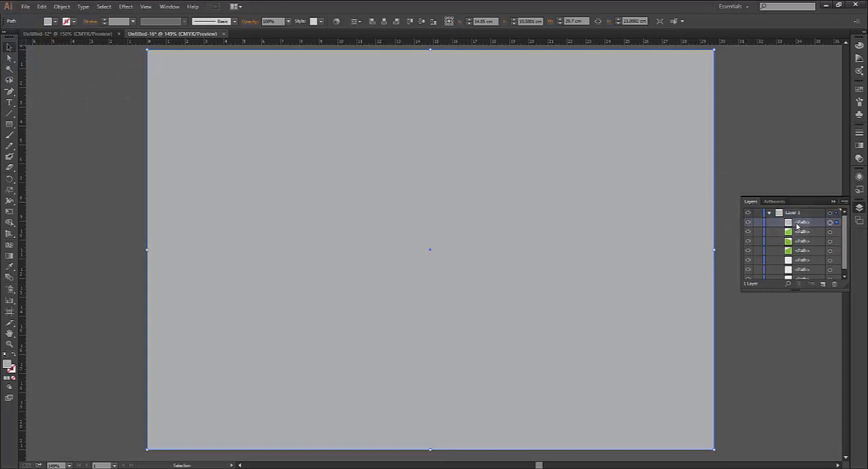
pyautogui.moveTo(796, 226); pyautogui.dragTo(800, 278)
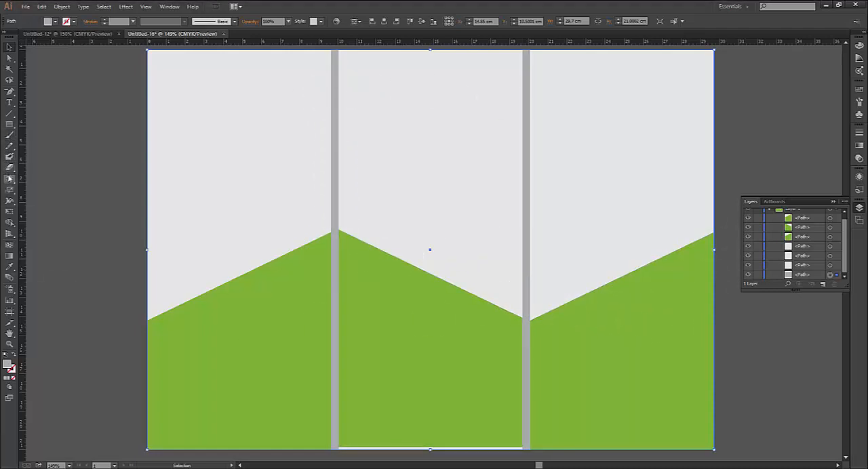
# Add a line of random placeholder text starting with "fdjhkhlhjk" in the left green shape, long enough to run into the middle panel
pyautogui.click(10, 102)
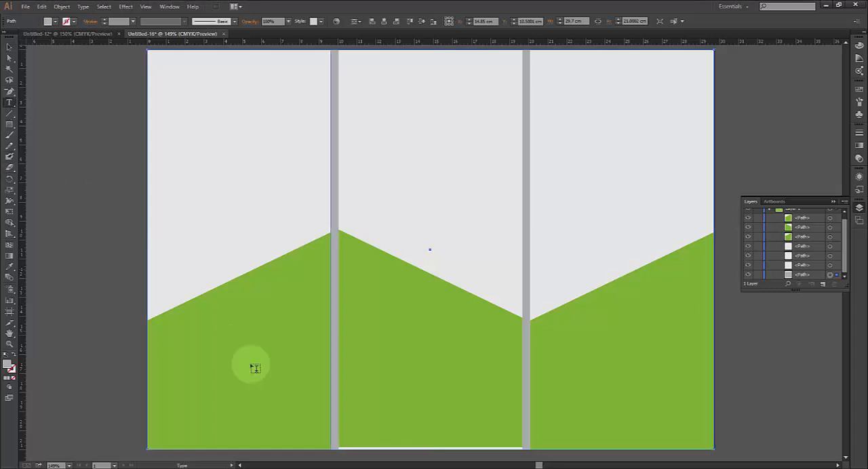
pyautogui.click(206, 339)
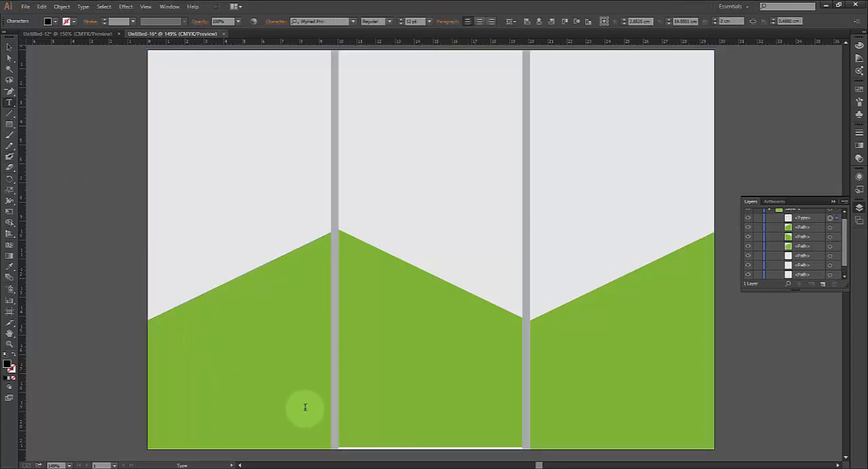
pyautogui.write('fdjhkhlhjk,hkhgkhgjkhjkhjkhjkhjklhj')
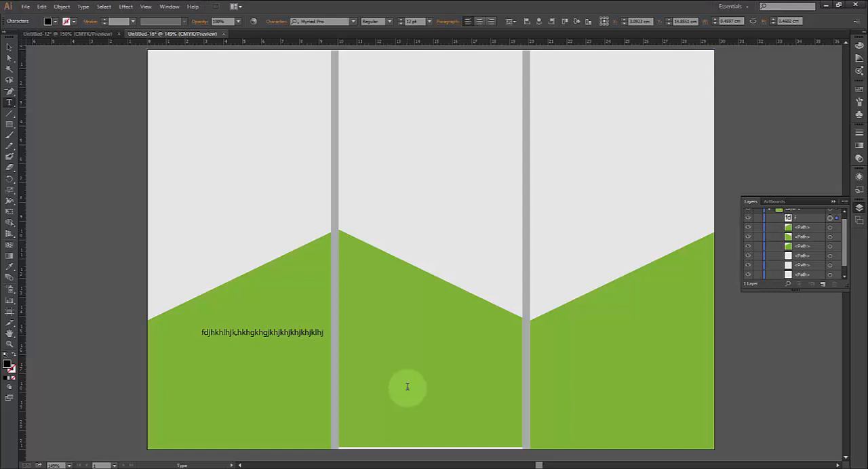
pyautogui.hotkey('alt', 'space')
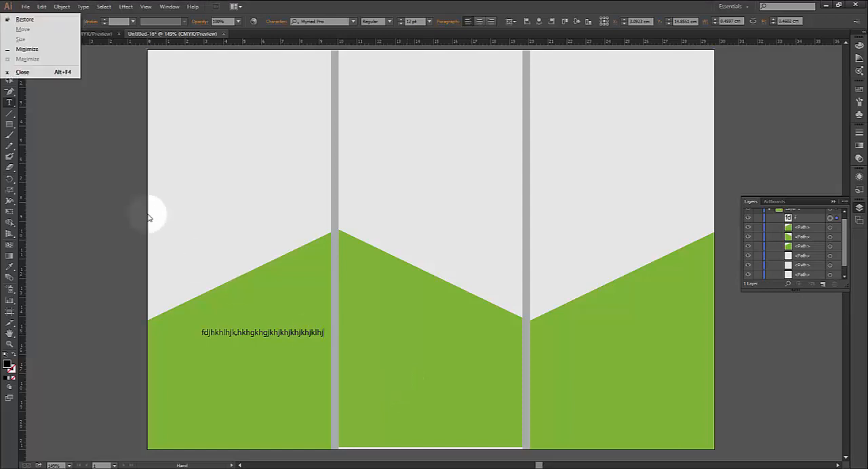
pyautogui.press('Escape')
pyautogui.hotkey('ctrl', 'a')
pyautogui.click(324, 333)
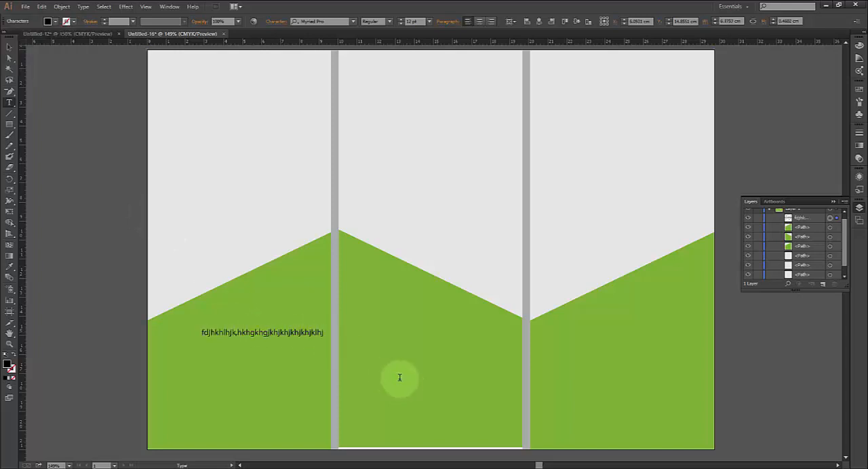
pyautogui.write('hgkhgjkhjkhjkhjkhjk')
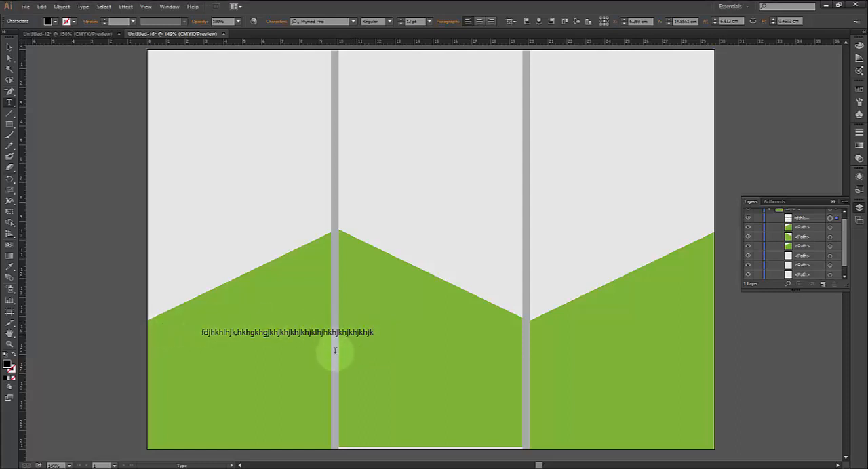
# Try twice to start text inside the right panel's green shape, undoing its conversion to a text area each time
pyautogui.click(8, 104)
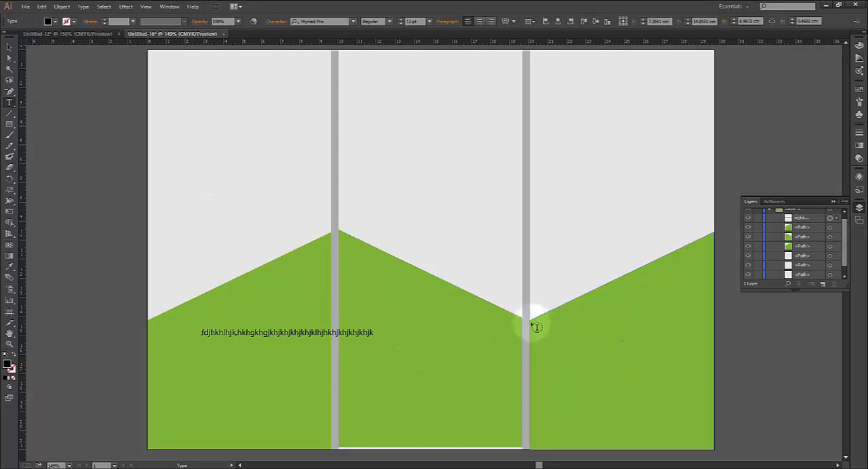
pyautogui.click(579, 358)
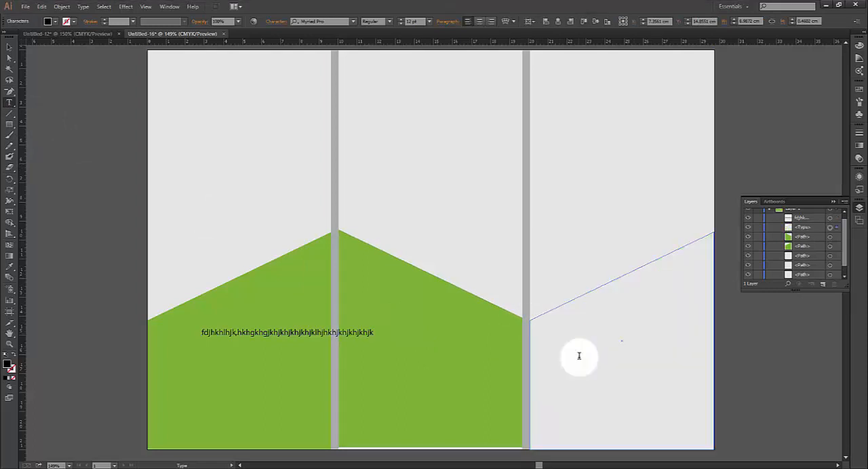
pyautogui.hotkey('ctrl', 'z')
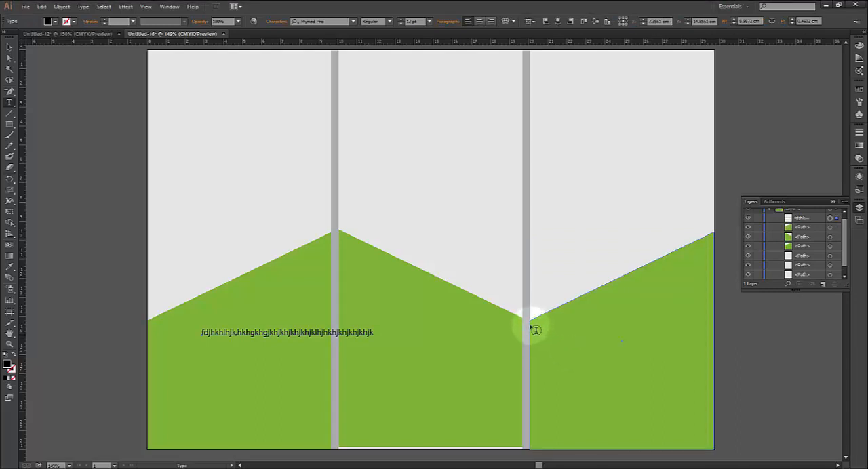
pyautogui.click(533, 325)
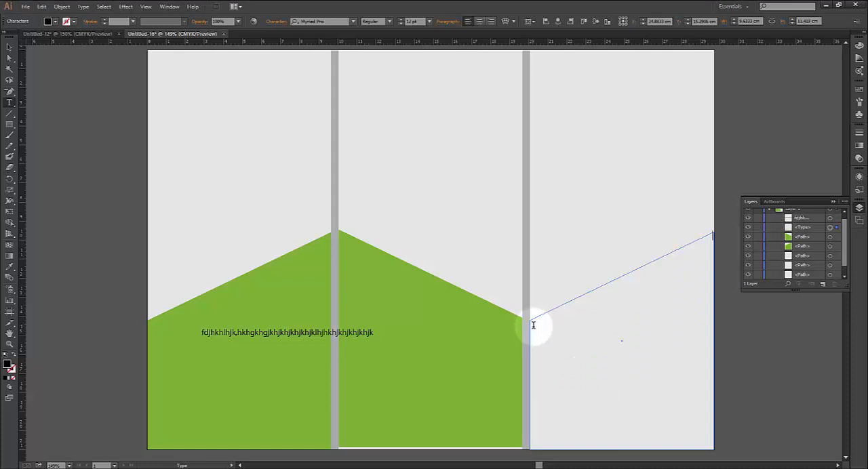
pyautogui.hotkey('ctrl', 'z')
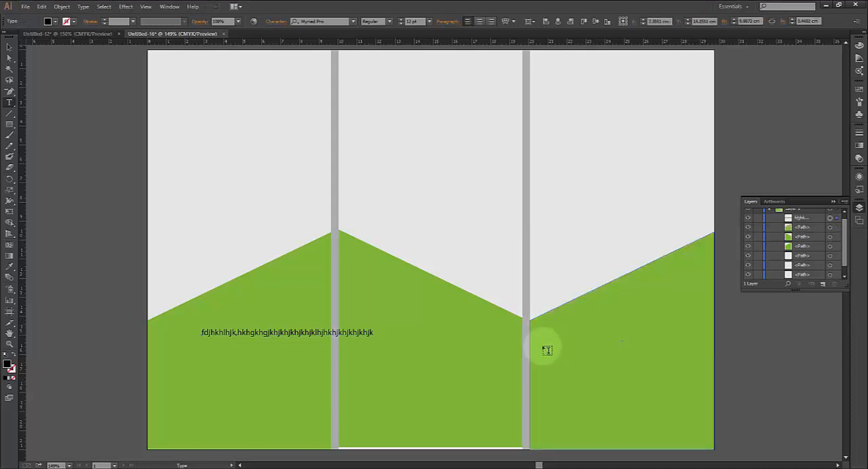
# Create an empty text frame in the middle green shape and fit it to the panel's width, about 9.6 by 6.9 cm
pyautogui.moveTo(367, 301); pyautogui.dragTo(538, 439)
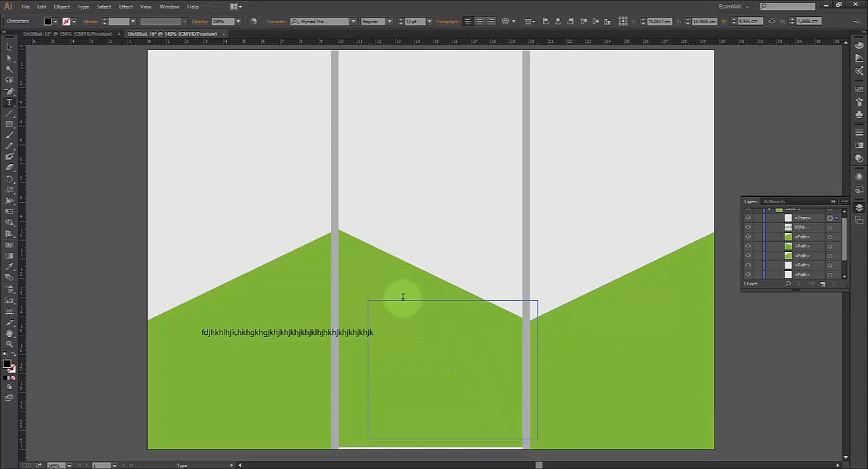
pyautogui.click(10, 48)
pyautogui.moveTo(387, 303); pyautogui.dragTo(358, 311)
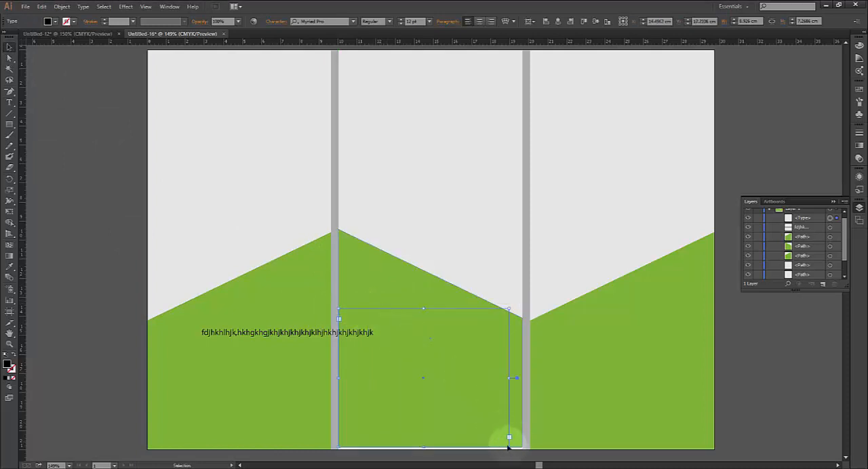
pyautogui.moveTo(511, 448); pyautogui.dragTo(521, 449)
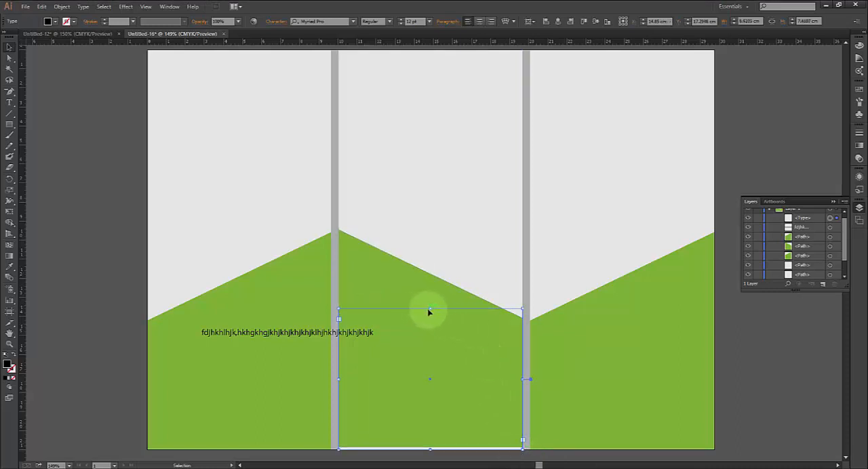
pyautogui.moveTo(431, 310)
pyautogui.mouseDown()
pyautogui.moveTo(430, 319)
pyautogui.moveTo(429, 291)
pyautogui.moveTo(428, 318)
pyautogui.mouseUp()
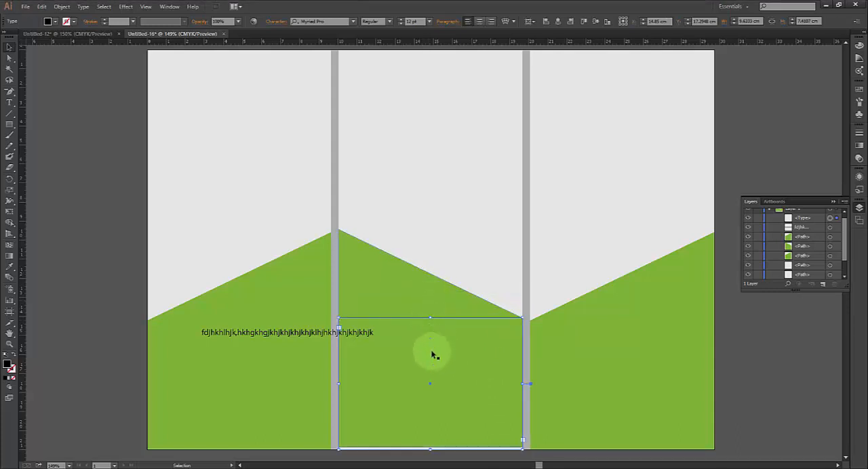
# Nudge the middle panel's green shape down to the page's bottom edge, closing the thin white gap beneath it
pyautogui.click(433, 437)
pyautogui.press('Down')
pyautogui.press('Down')
pyautogui.press('Down')
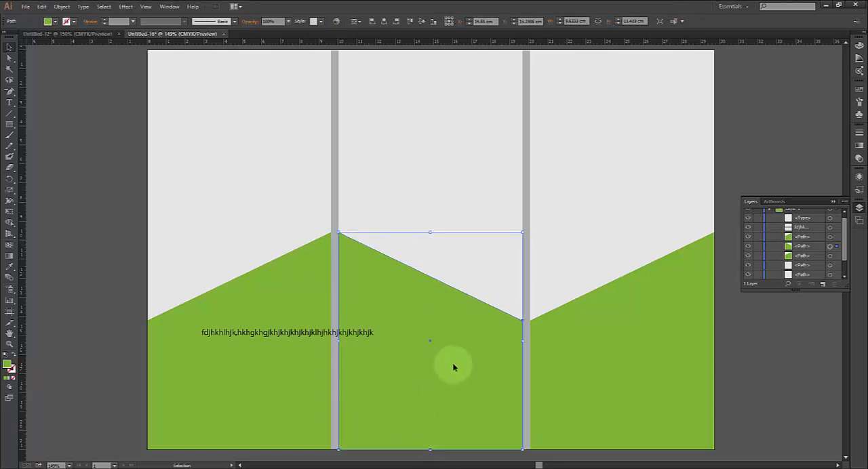
pyautogui.click(502, 278)
pyautogui.click(489, 351)
pyautogui.scroll(-2, 844, 269)
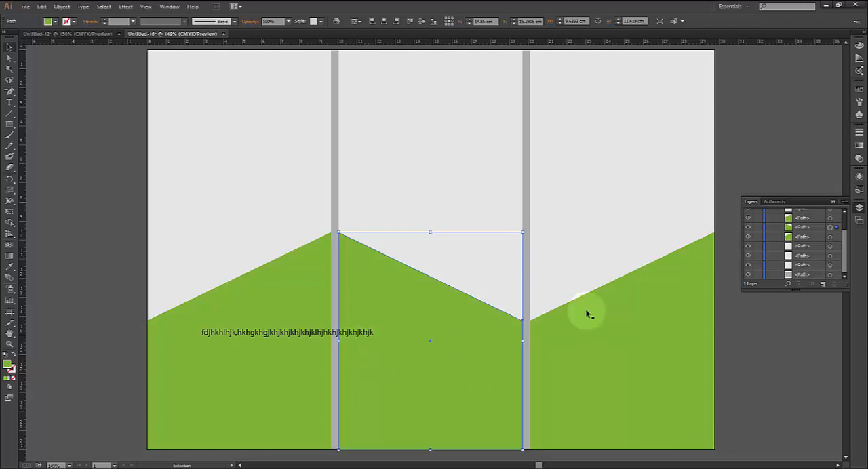
pyautogui.click(807, 267)
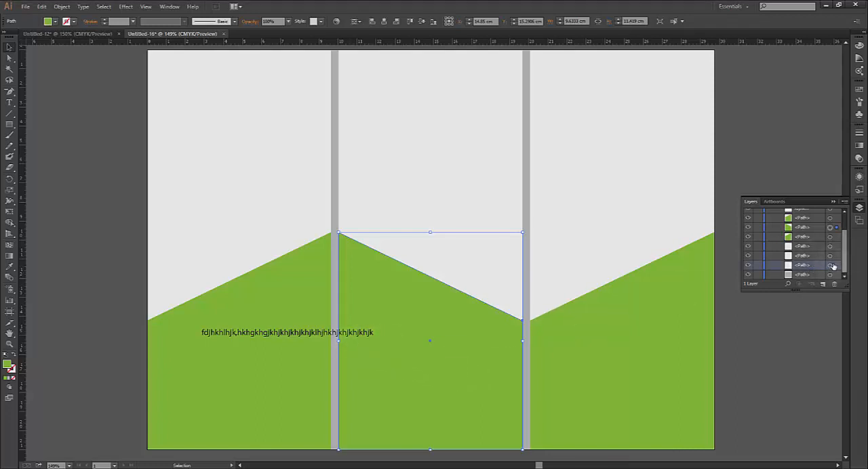
pyautogui.click(829, 266)
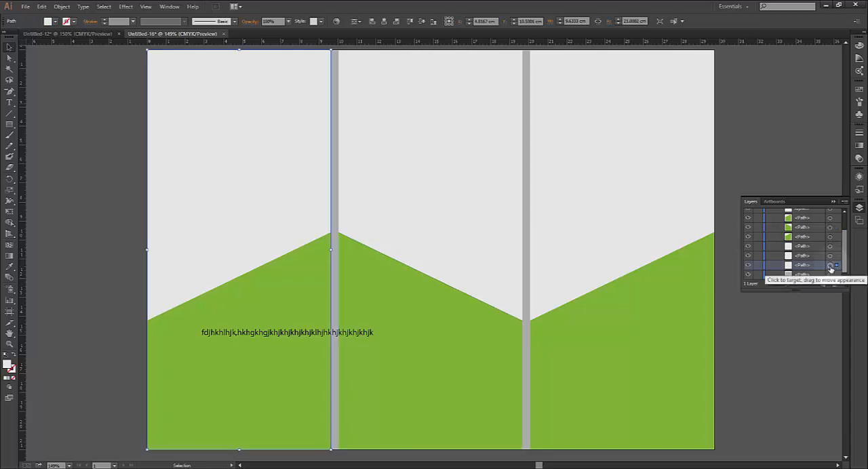
pyautogui.click(405, 388)
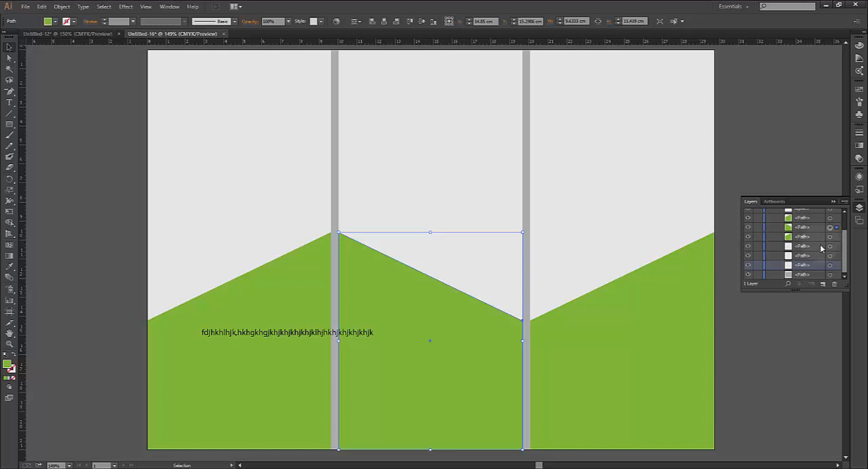
pyautogui.scroll(3, 808, 269)
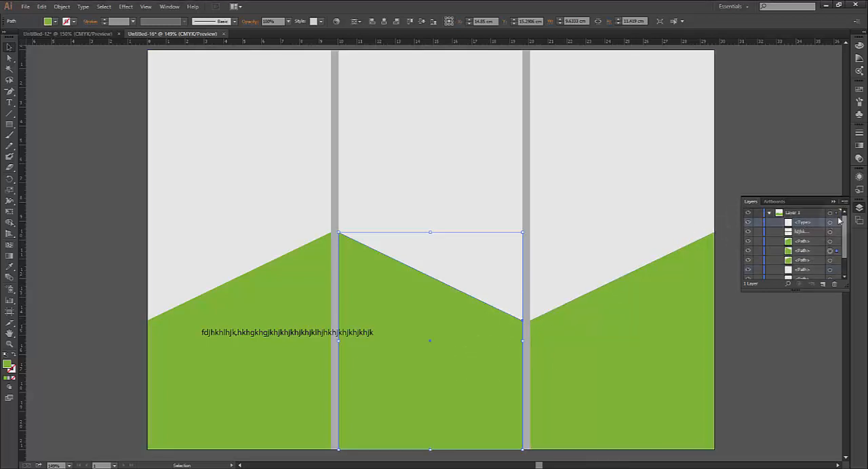
# Try to start placeholder text in the middle panel's empty text frame, adding random letters to the overlapping text line
pyautogui.click(830, 223)
pyautogui.click(437, 354)
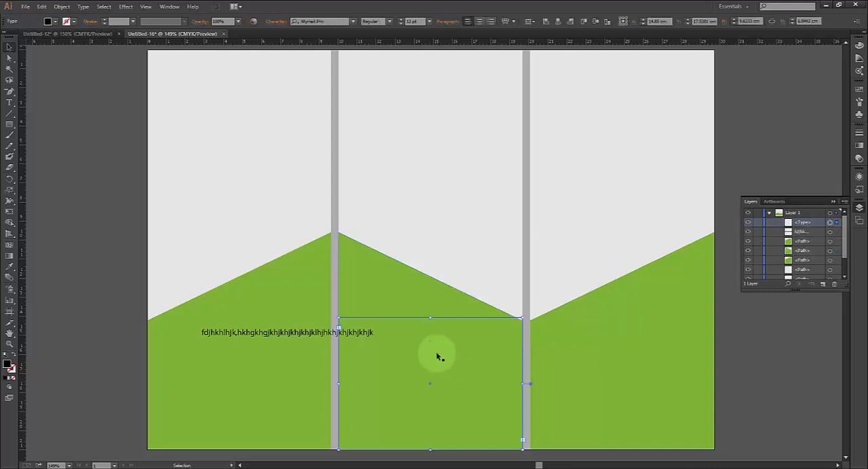
pyautogui.click(10, 103)
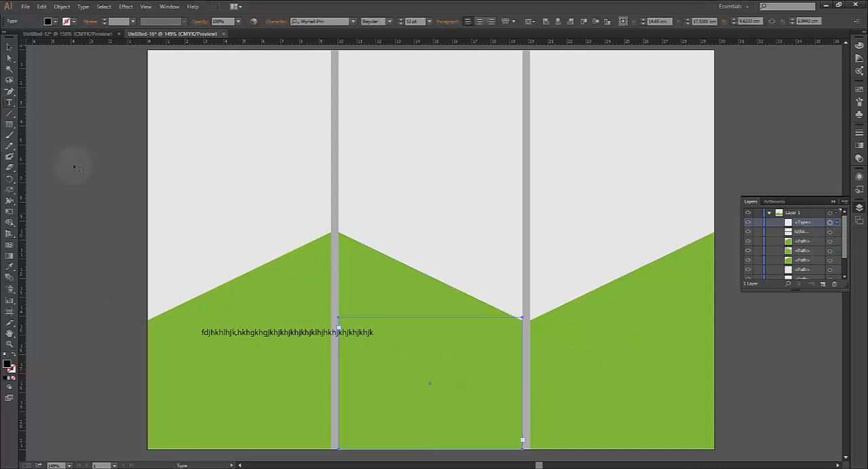
pyautogui.click(370, 331)
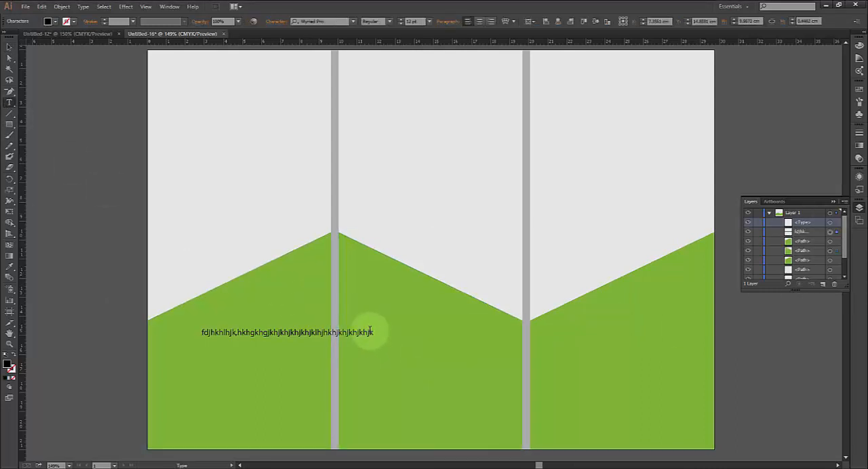
pyautogui.write('khjhhjkk')
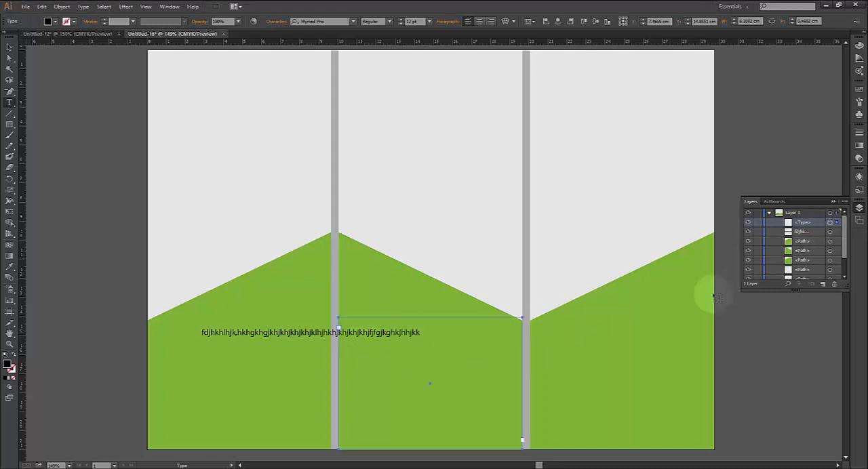
# Add a separate line of random placeholder text starting with "jhkhjkhj" in the middle green shape, running into the right panel
pyautogui.click(423, 374)
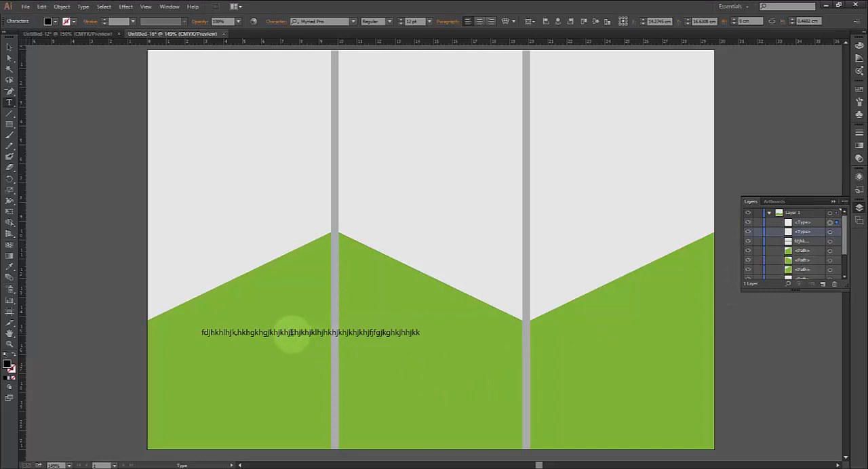
pyautogui.write('jhkhjkhjkhjkhj')
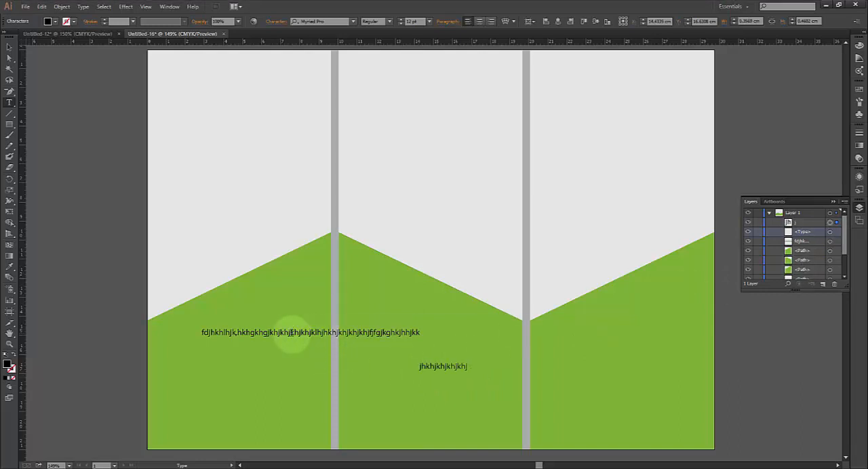
pyautogui.write('khjkhjk')
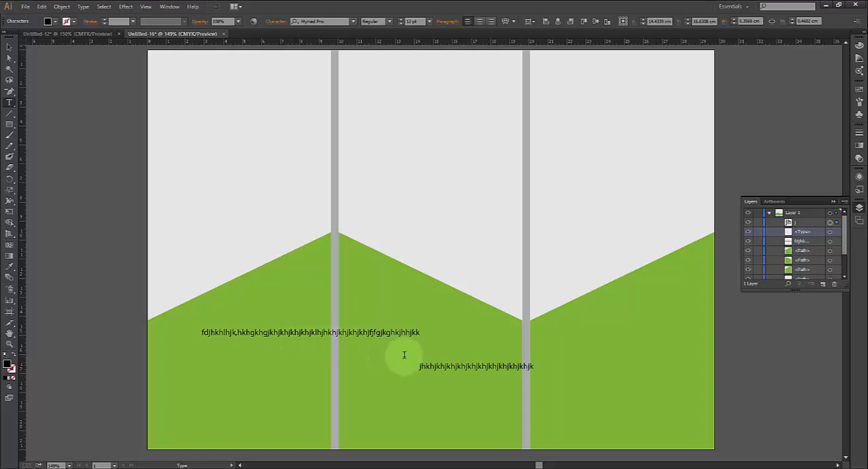
pyautogui.write('hjk')
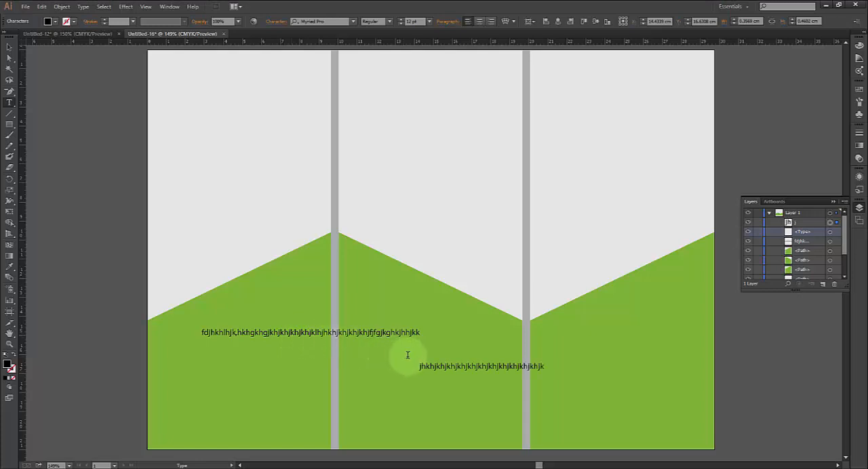
# Enter random placeholder text starting with "jhkhjkhj" and ending in "dfh dfhdf hfh" inside the middle panel's empty text frame
pyautogui.click(830, 233)
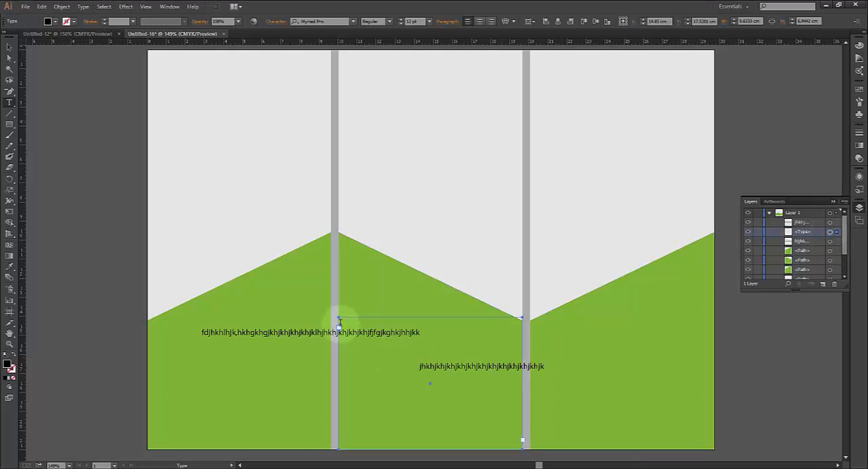
pyautogui.click(339, 321)
pyautogui.write('jkhjkhjk')
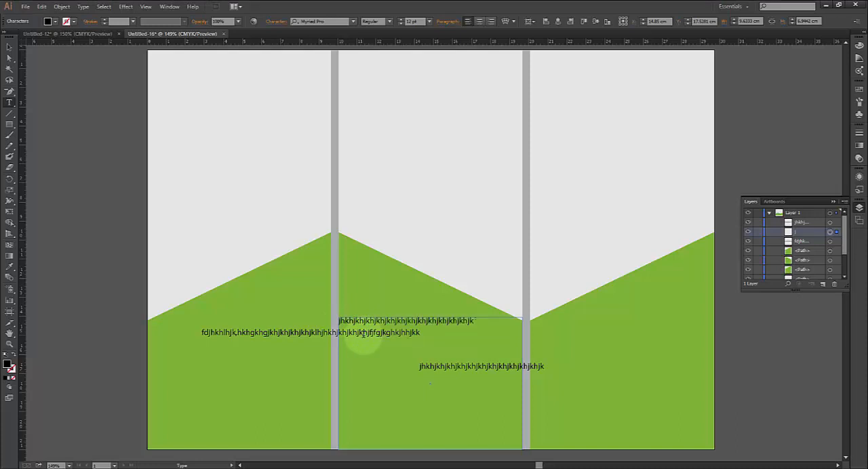
pyautogui.write('fbxdtgerter')
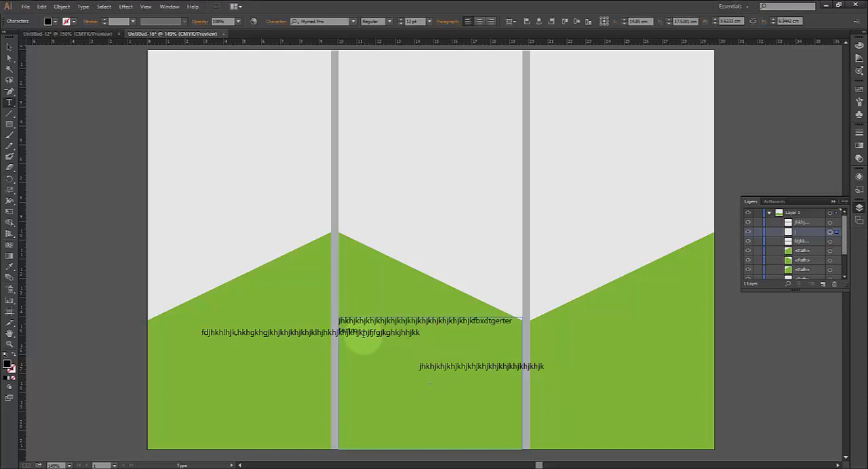
pyautogui.write('tertmfbnrhmnvbnvbnvbn')
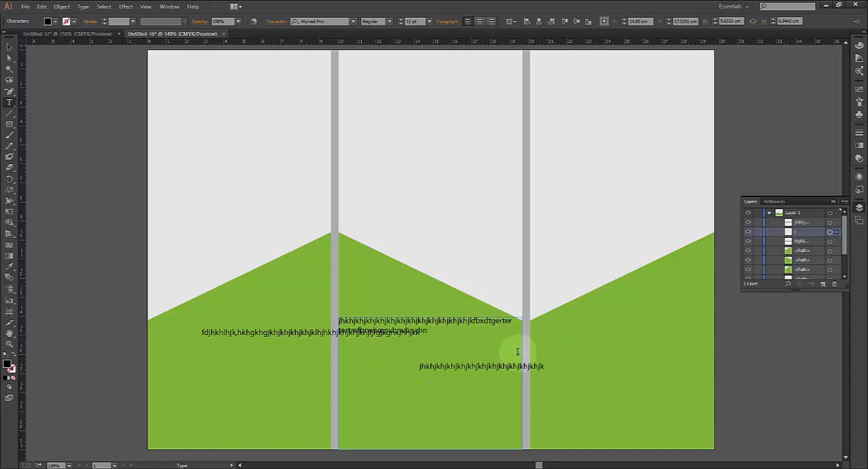
pyautogui.write(' vb f dfh')
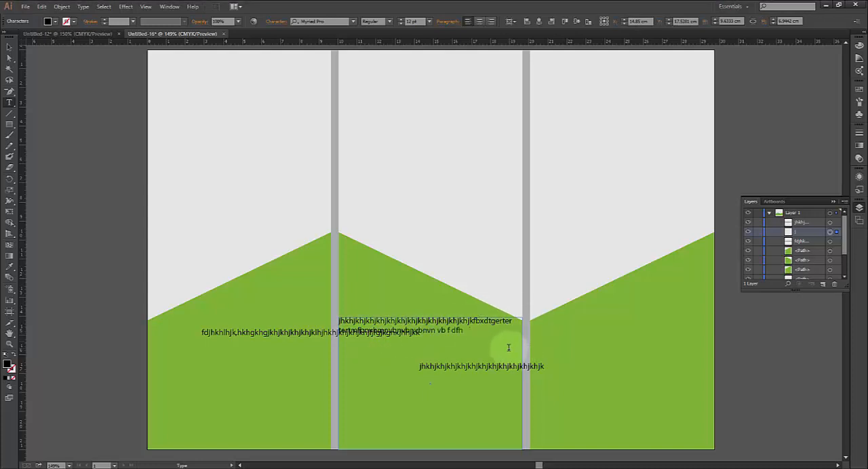
pyautogui.write('dfhd dfh dfhdf hf')
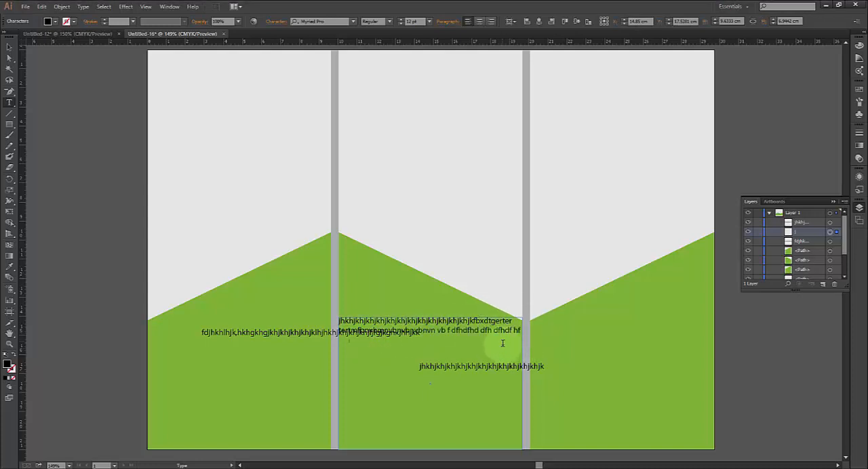
pyautogui.write('n')
pyautogui.press('Escape')
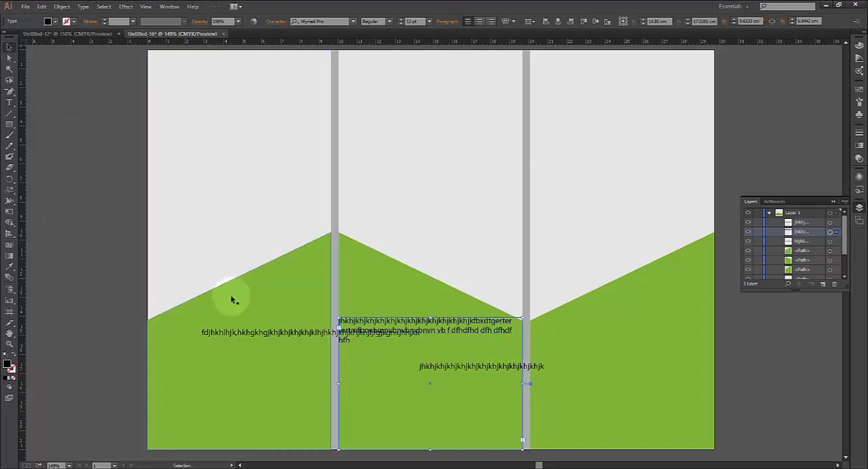
# Delete the two stray single-line texts that cross the panel gaps, keeping the text inside the middle frame
pyautogui.click(250, 333)
pyautogui.press('Delete')
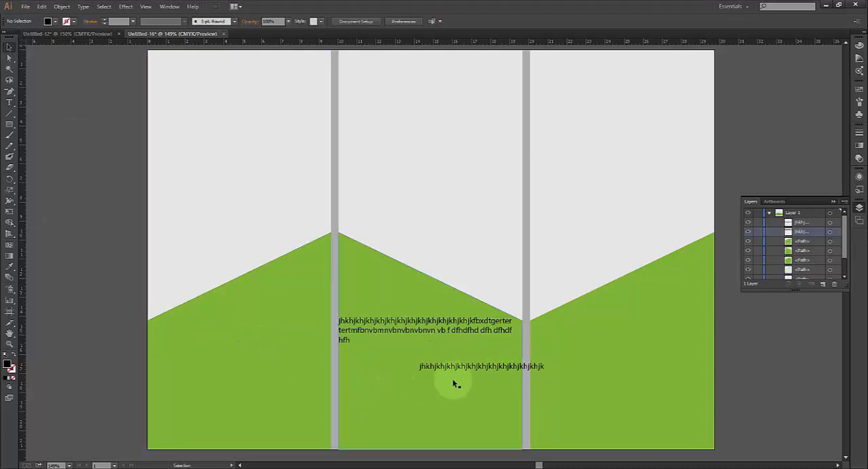
pyautogui.click(463, 366)
pyautogui.press('Delete')
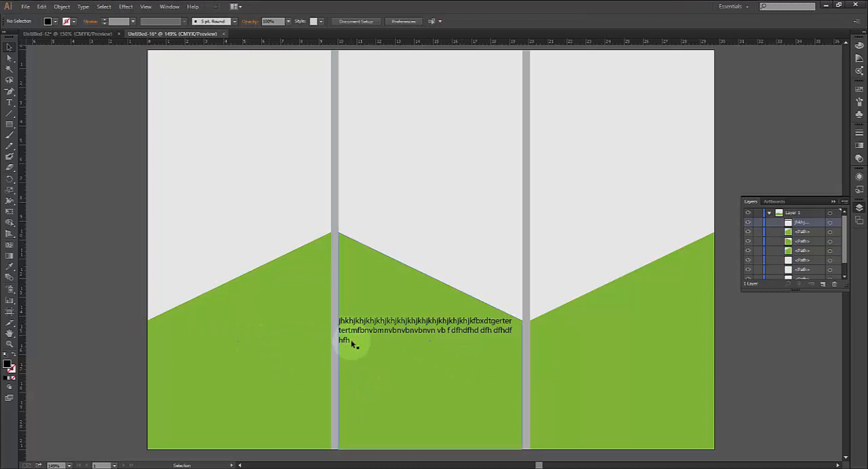
# Extend the middle frame's placeholder text with "fdshfgh" and a long run of repeated "h" letters, down to a ninth line
pyautogui.click(361, 337)
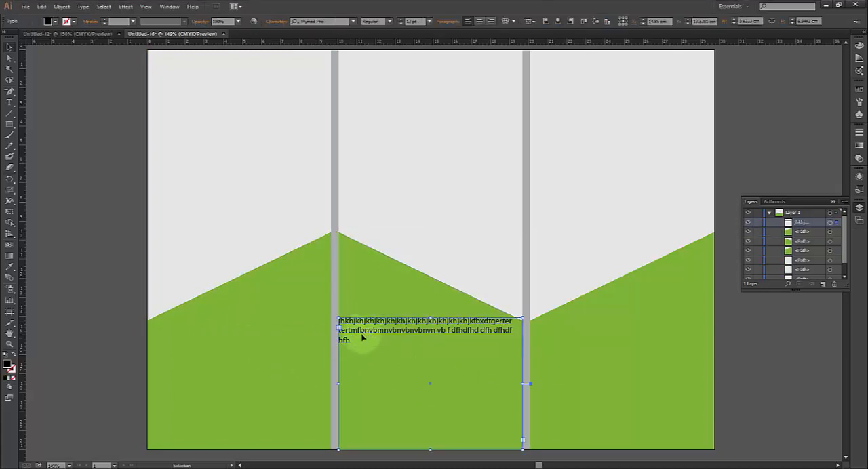
pyautogui.doubleClick(348, 340)
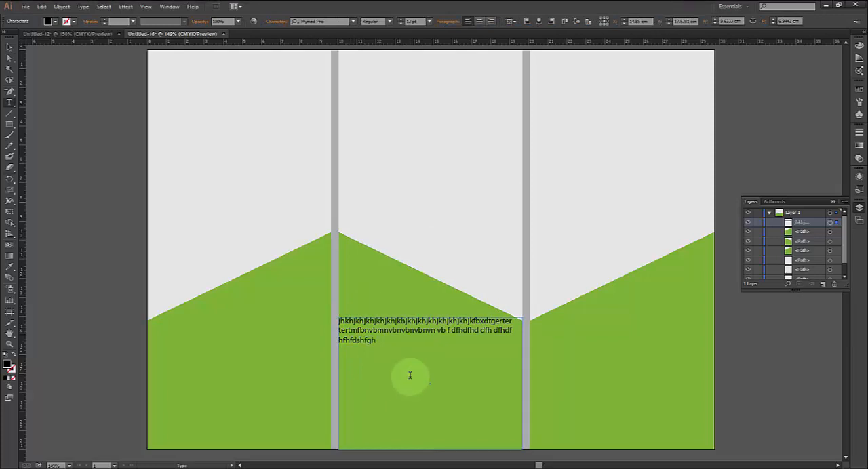
pyautogui.write('fdshfghhhhhhhhhhhhhhhhhhhhhhhhhhhhhhhhh')
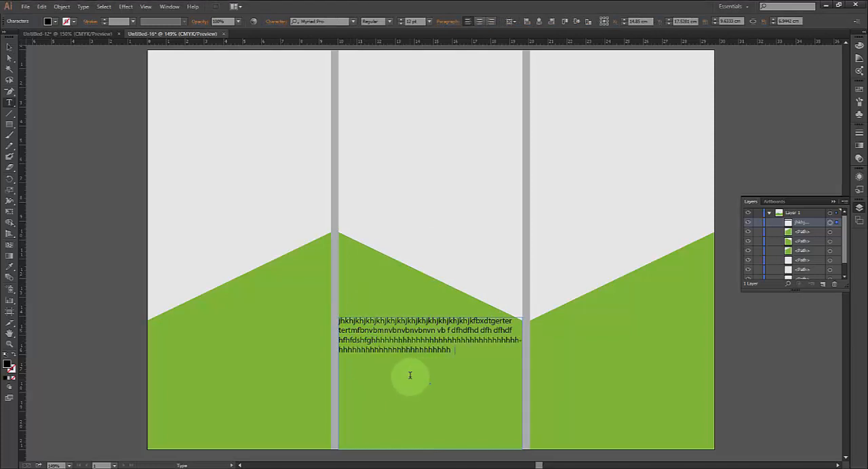
pyautogui.write('hhhhhhhhhhhhhhhhhhhhhhhhhhhhhhhhhhhhhhhhhhhhh')
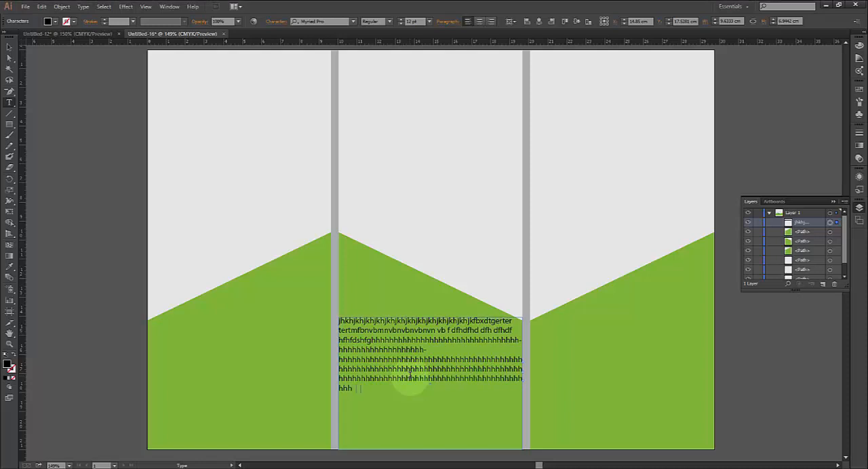
pyautogui.write('hhhhhhhhhhhhhhhhhhhhhhhhhhhhhhhhhhhhh')
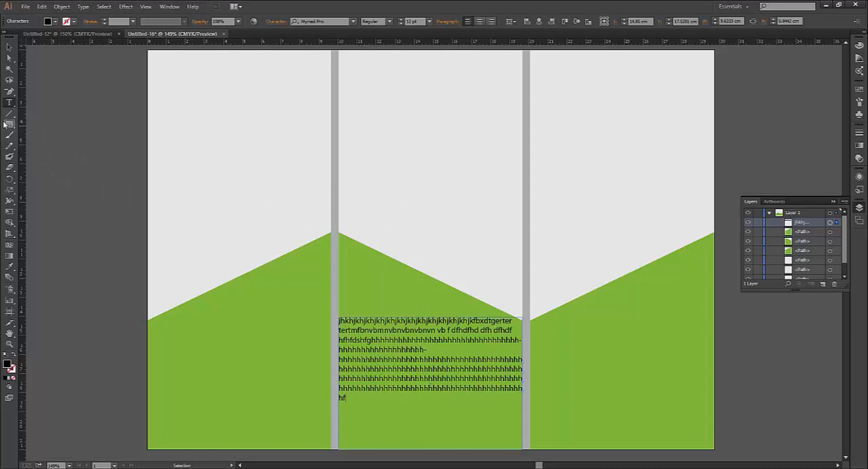
# Draw a black ellipse about 7.6 by 5.9 cm at the top of the left panel and move it over the page's left edge
pyautogui.moveTo(5, 124); pyautogui.dragTo(38, 148)
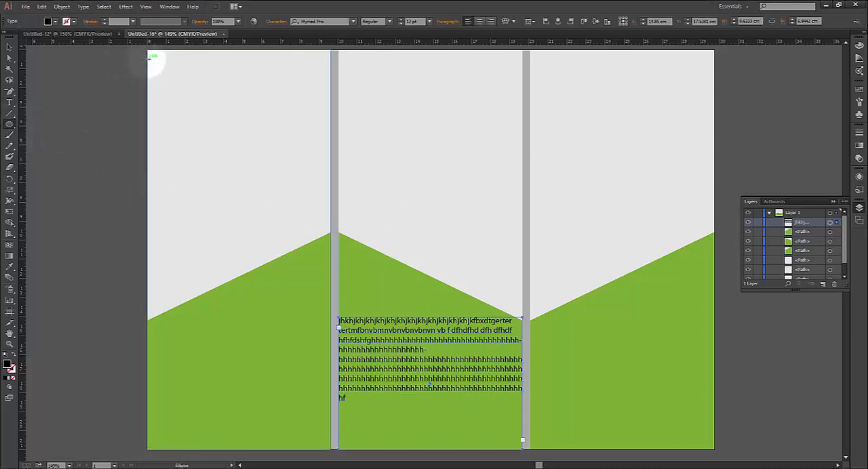
pyautogui.moveTo(149, 60); pyautogui.dragTo(292, 171)
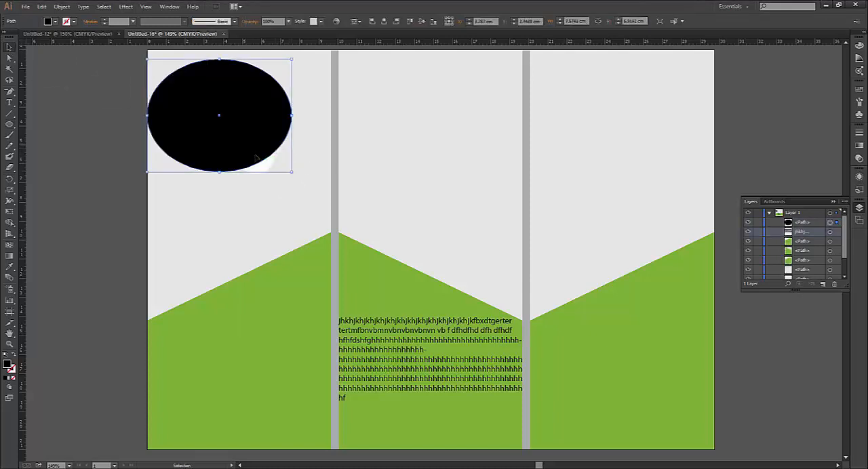
pyautogui.moveTo(262, 163); pyautogui.dragTo(228, 177)
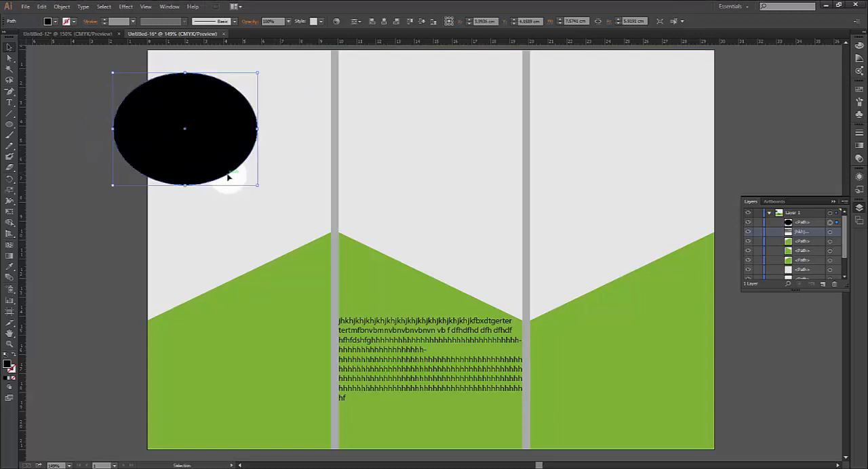
# Draw a rectangle about 3.5 by 6.3 cm covering the ellipse's part outside the page's left edge, and select both shapes
pyautogui.moveTo(9, 125); pyautogui.dragTo(39, 126)
pyautogui.moveTo(80, 78); pyautogui.dragTo(147, 198)
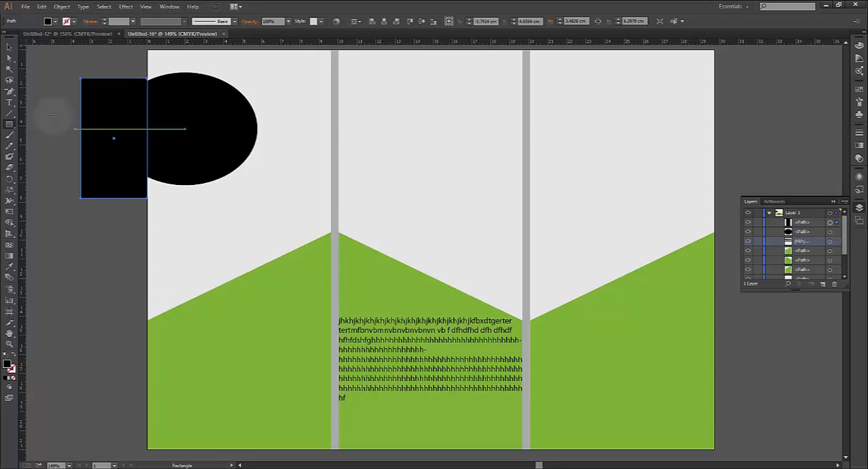
pyautogui.click(10, 48)
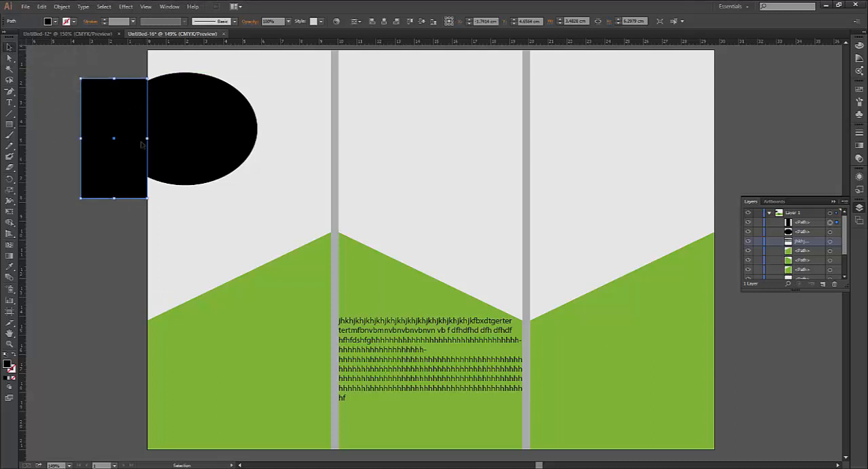
pyautogui.keyDown('shift'); pyautogui.click(144, 142); pyautogui.keyUp('shift')
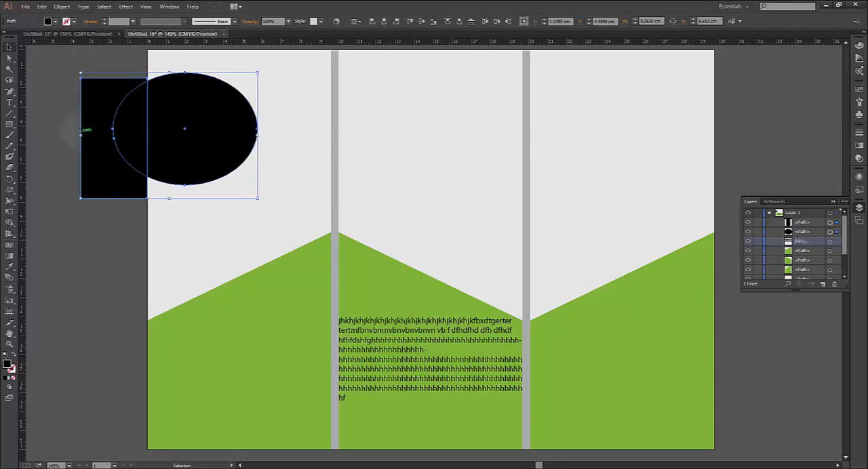
# Cut the rectangle away from the ellipse with Pathfinder's Minus Front so the ellipse ends at the page's left edge
pyautogui.click(169, 6)
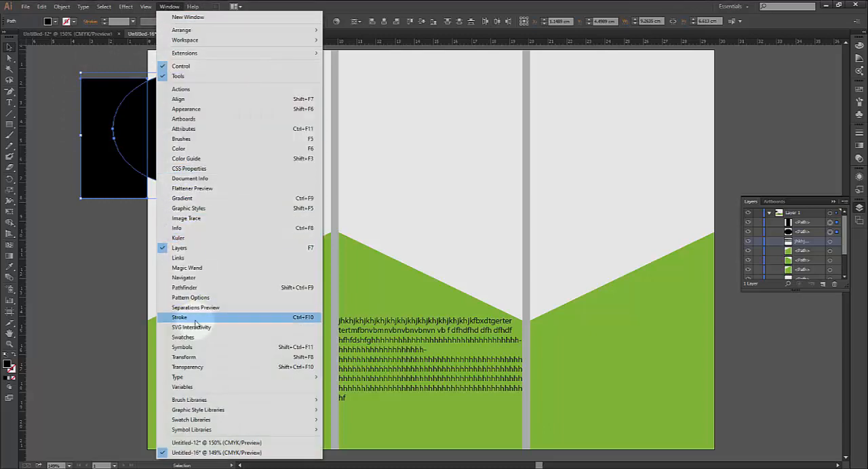
pyautogui.click(191, 289)
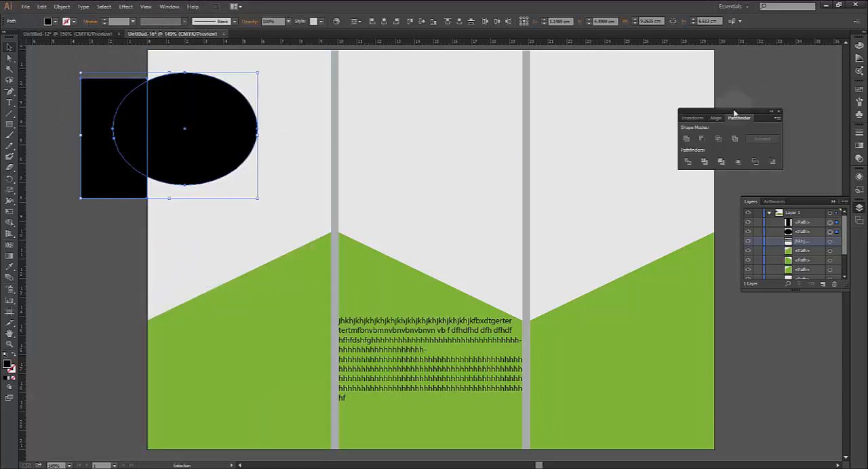
pyautogui.moveTo(735, 113); pyautogui.dragTo(406, 105)
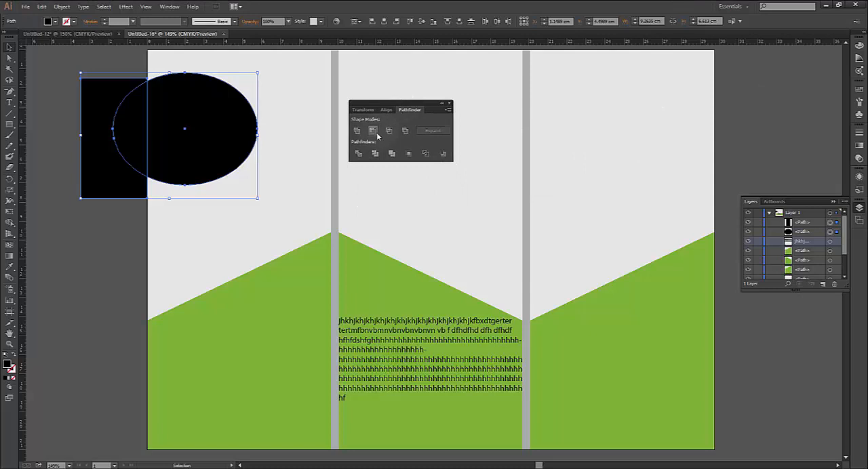
pyautogui.click(389, 131)
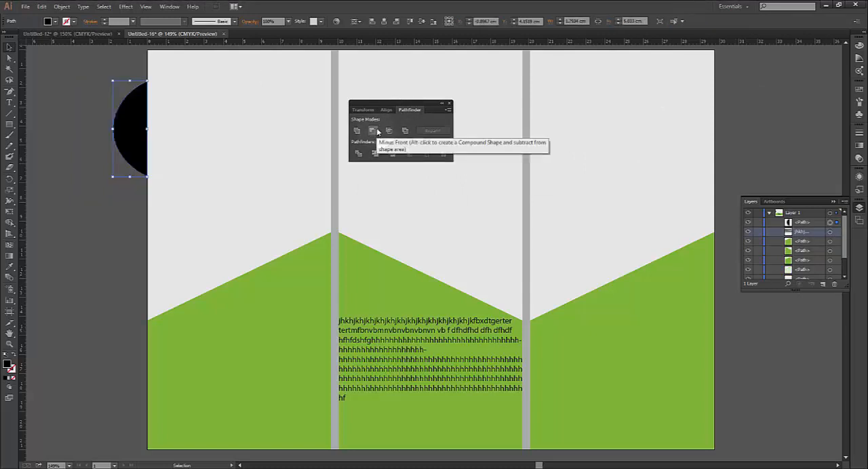
pyautogui.hotkey('ctrl', 'z')
pyautogui.click(375, 131)
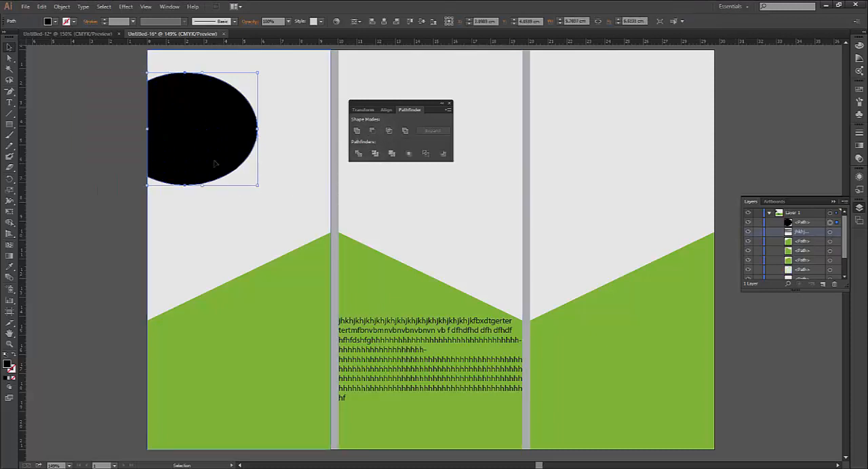
pyautogui.click(77, 137)
pyautogui.click(268, 137)
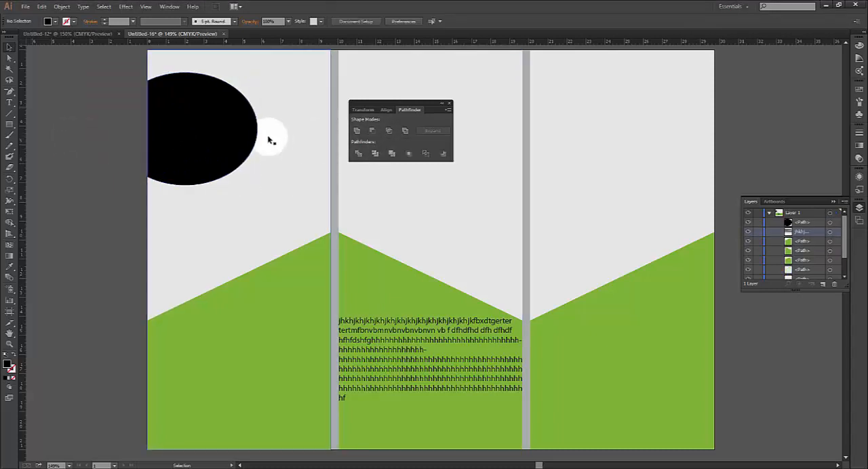
# Duplicate the trimmed ellipse in place over the original and scale the copy down to about 4.6 by 4.7 cm
pyautogui.click(230, 135)
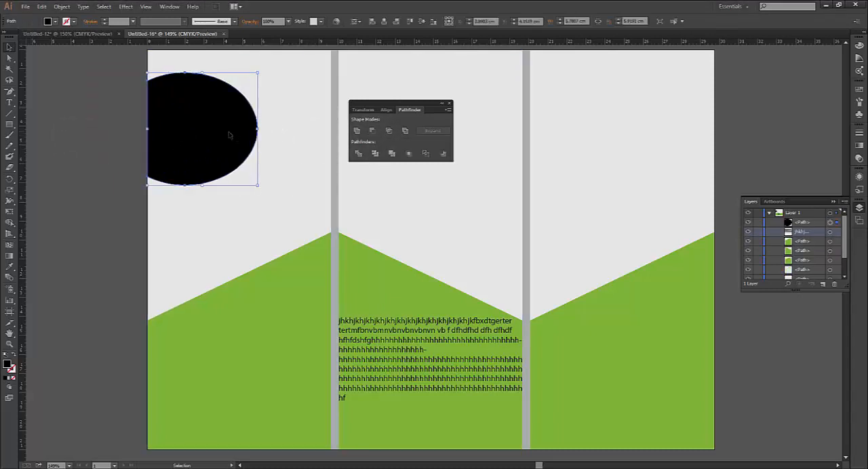
pyautogui.press('a')
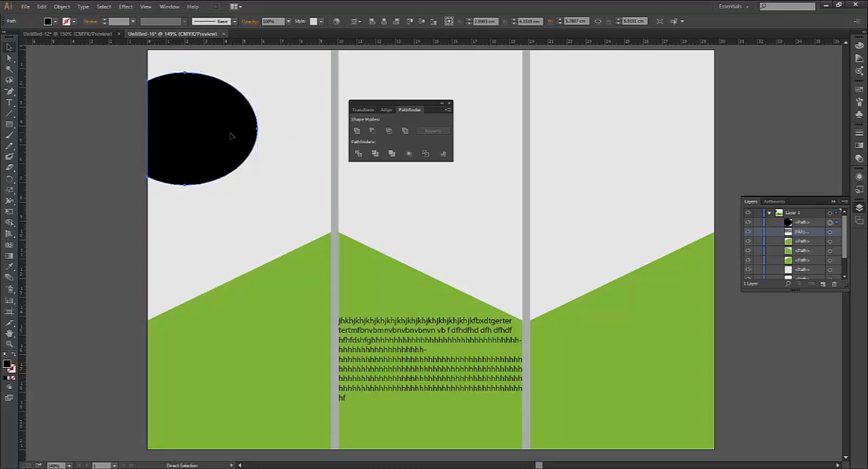
pyautogui.hotkey('ctrl', 'v')
pyautogui.press('v')
pyautogui.moveTo(408, 223); pyautogui.dragTo(196, 116)
pyautogui.click(257, 185)
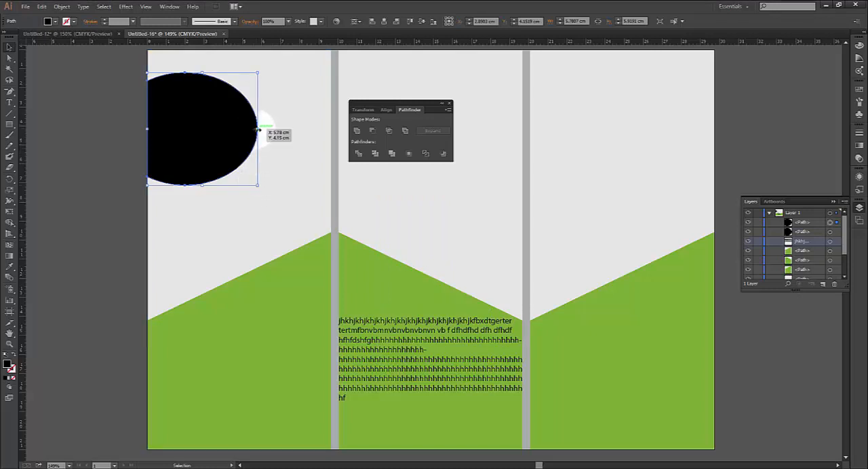
pyautogui.moveTo(258, 129); pyautogui.dragTo(234, 127)
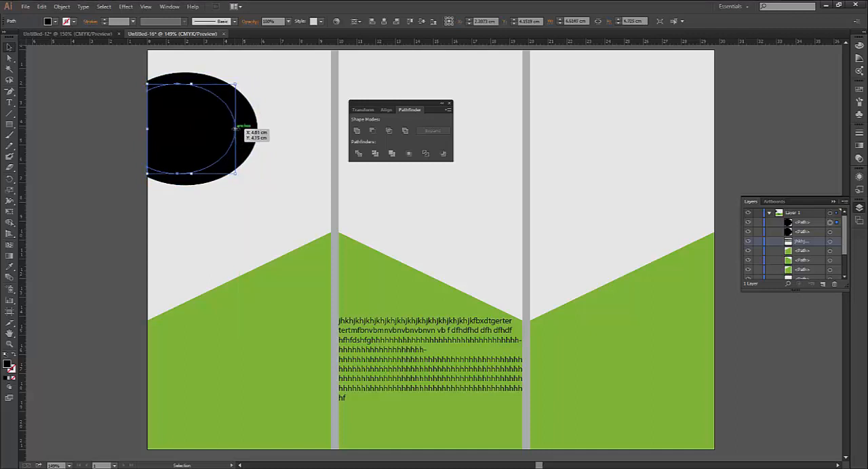
# Duplicate the smaller ellipse, align the copy to the page's left edge inside it, and shrink it to about 3.5 by 3.6 cm
pyautogui.press('a')
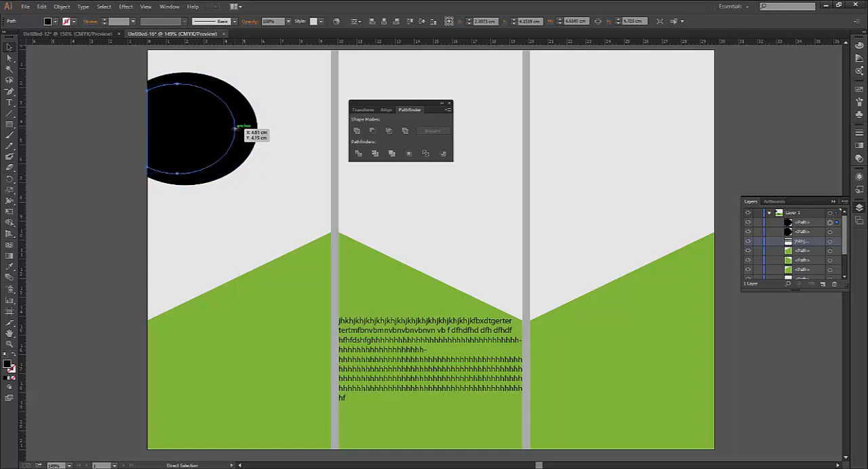
pyautogui.hotkey('ctrl', 'v')
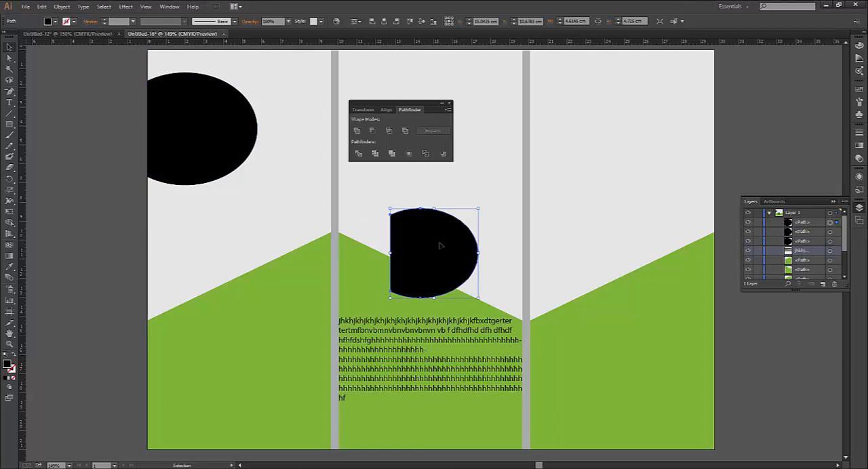
pyautogui.moveTo(441, 244); pyautogui.dragTo(216, 130)
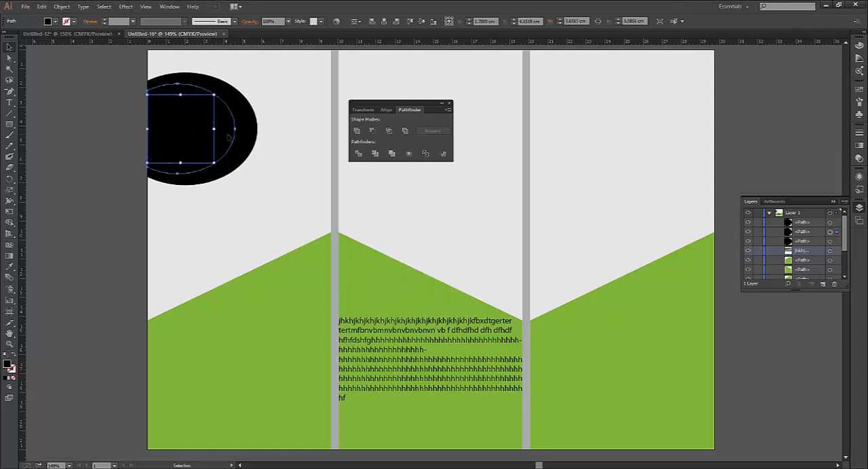
# Set the opacity of the middle ellipse to 60% and of the outermost ellipse to 30%
pyautogui.click(229, 138)
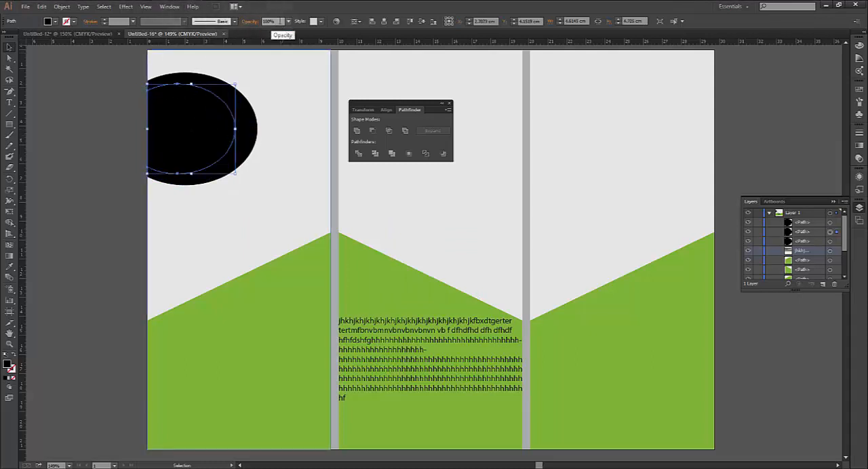
pyautogui.click(289, 24)
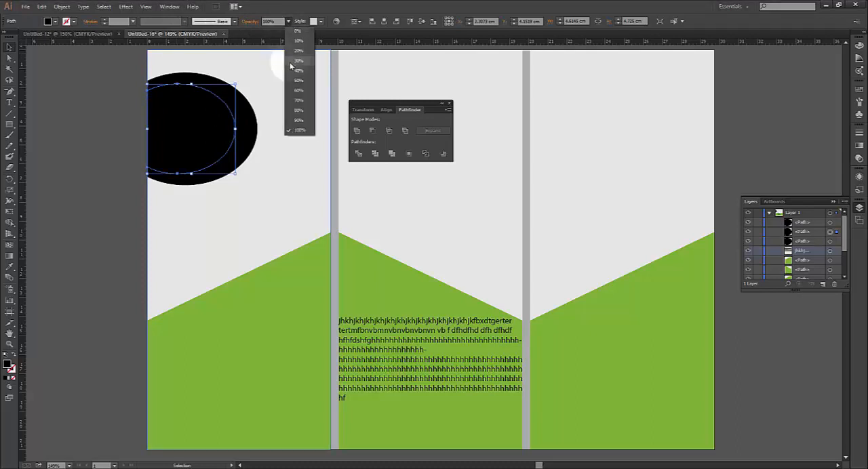
pyautogui.click(292, 99)
pyautogui.click(251, 136)
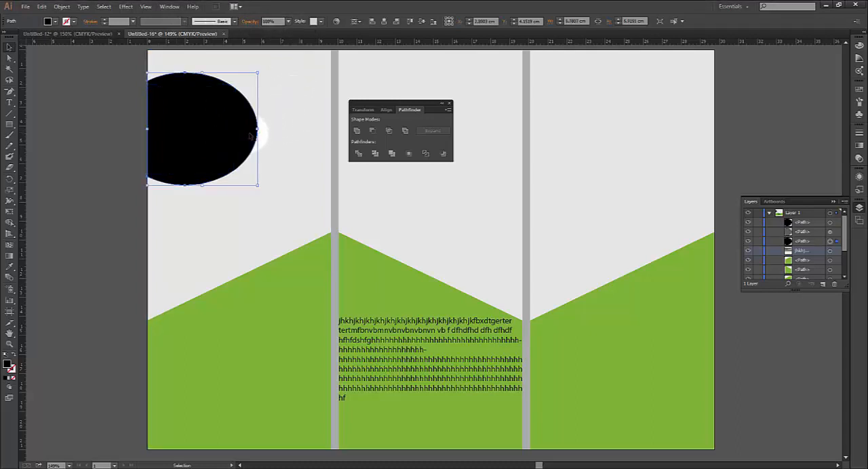
pyautogui.click(289, 24)
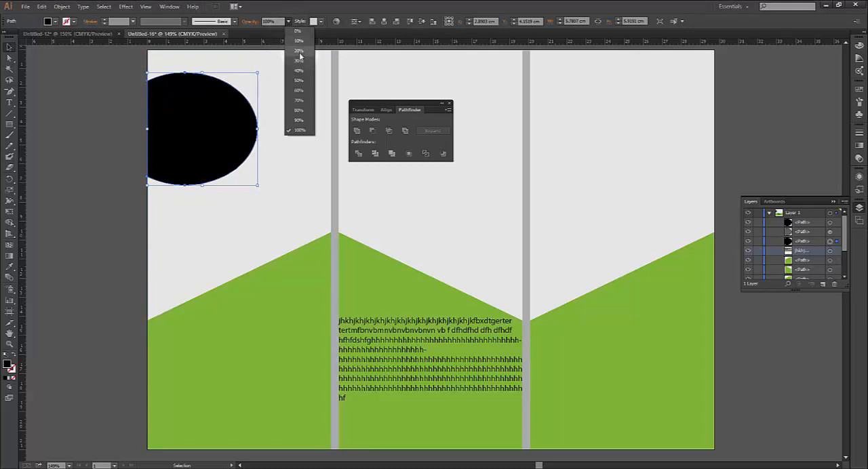
pyautogui.click(299, 61)
pyautogui.click(255, 171)
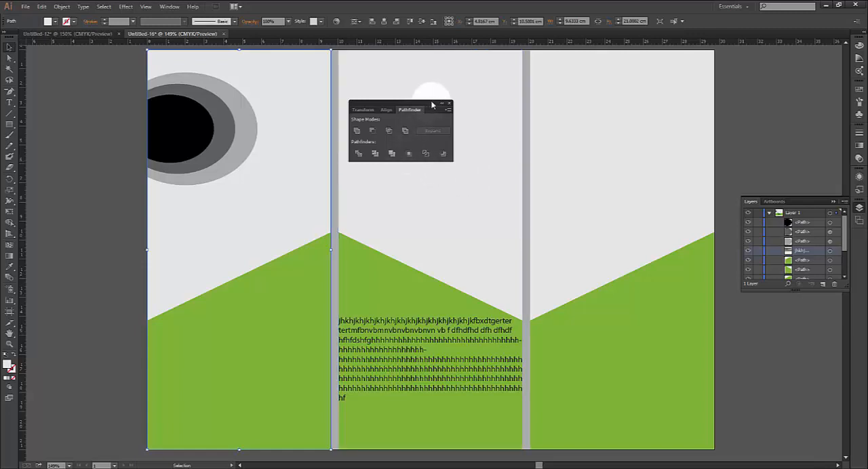
# Fill the innermost ellipse with the green swatch that matches the lower slanted shapes, leaving the panel background in place
pyautogui.moveTo(432, 104); pyautogui.dragTo(531, 85)
pyautogui.click(184, 136)
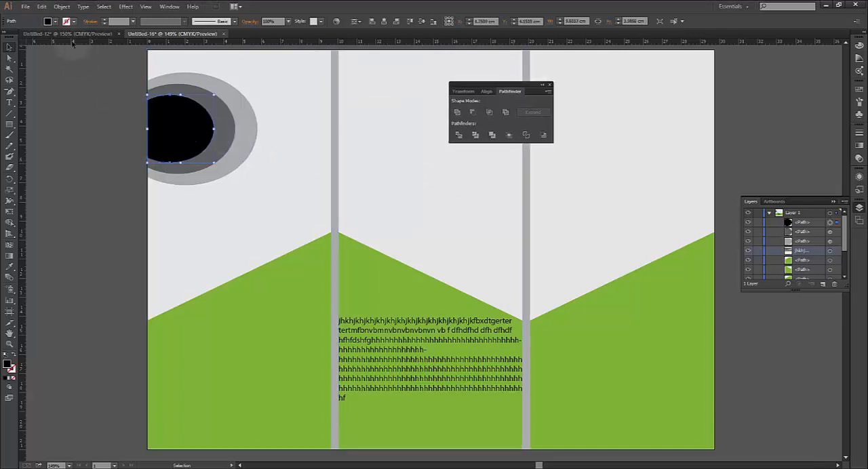
pyautogui.click(54, 21)
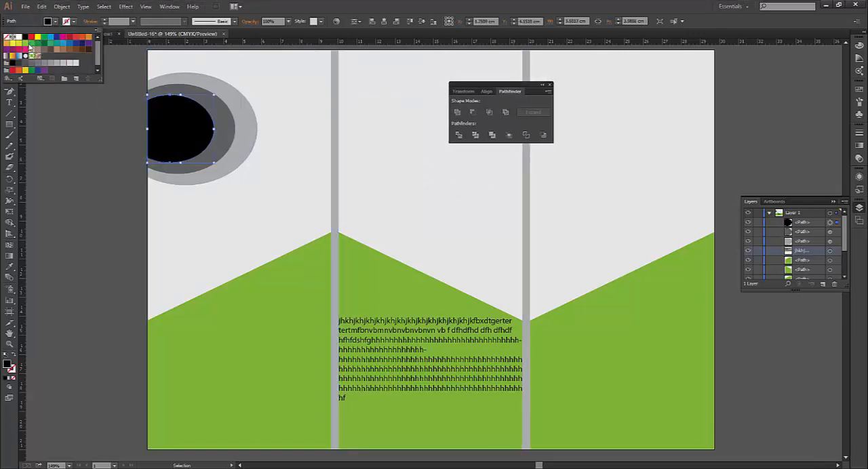
pyautogui.click(24, 44)
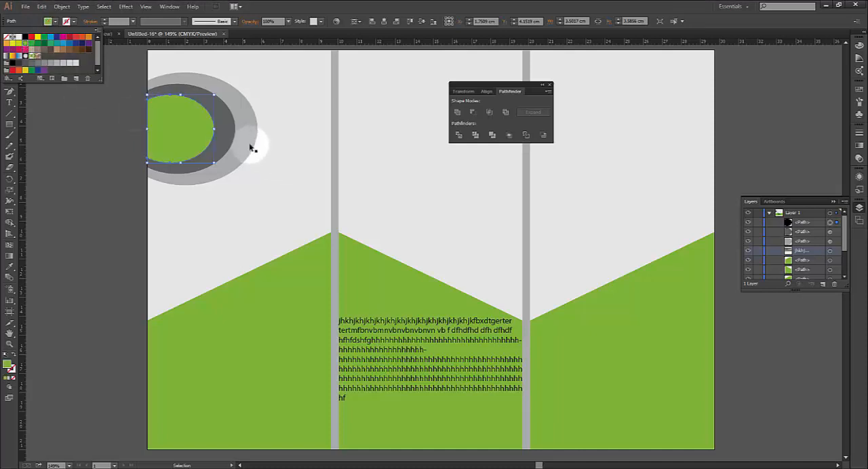
pyautogui.keyDown('shift'); pyautogui.click(181, 204); pyautogui.keyUp('shift')
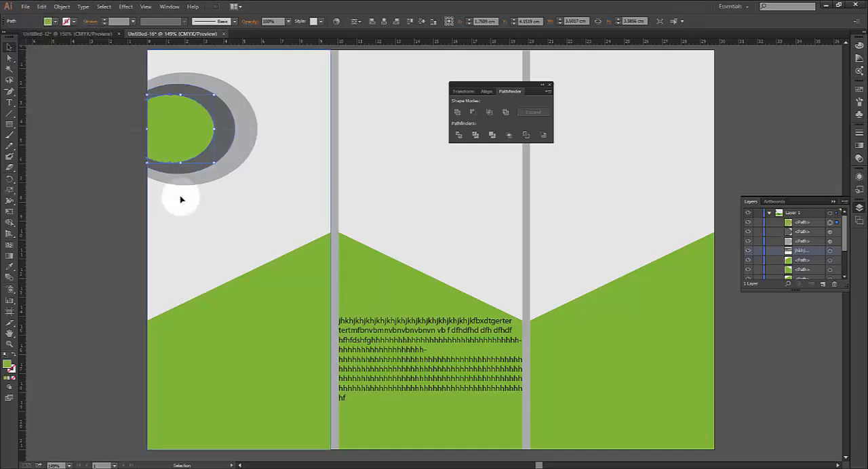
pyautogui.moveTo(181, 199); pyautogui.dragTo(181, 171)
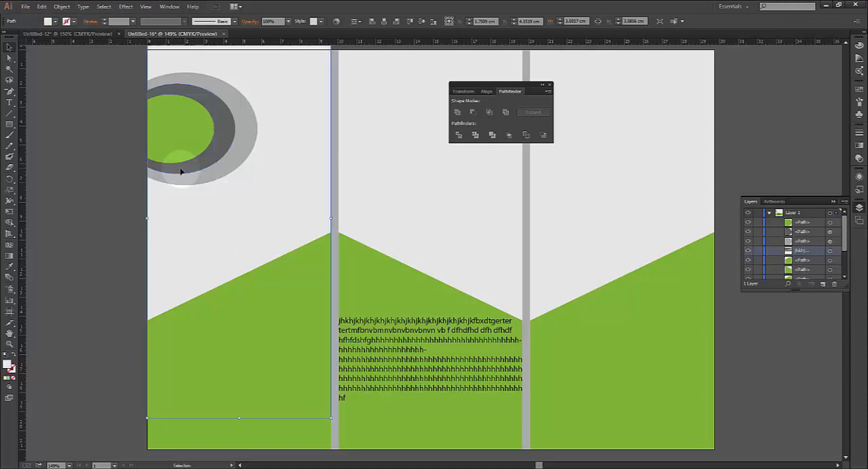
pyautogui.hotkey('ctrl', 'z')
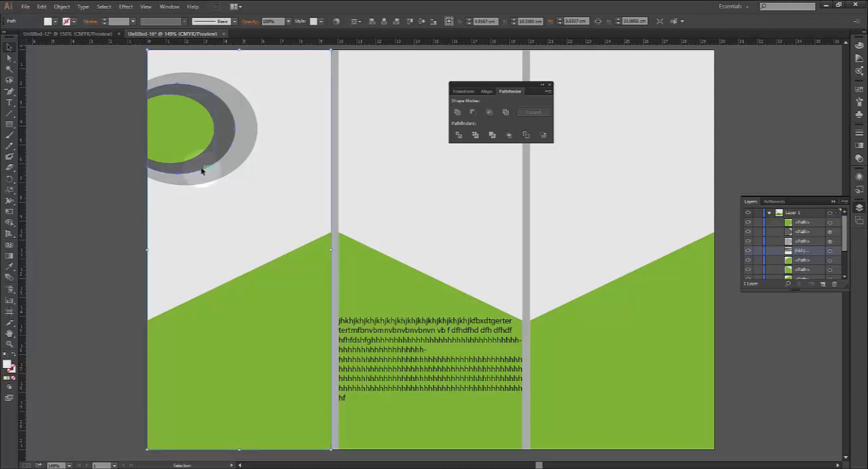
# Fill the middle and outermost ellipses with the same green swatch and close the Pathfinder options
pyautogui.click(201, 170)
pyautogui.click(55, 22)
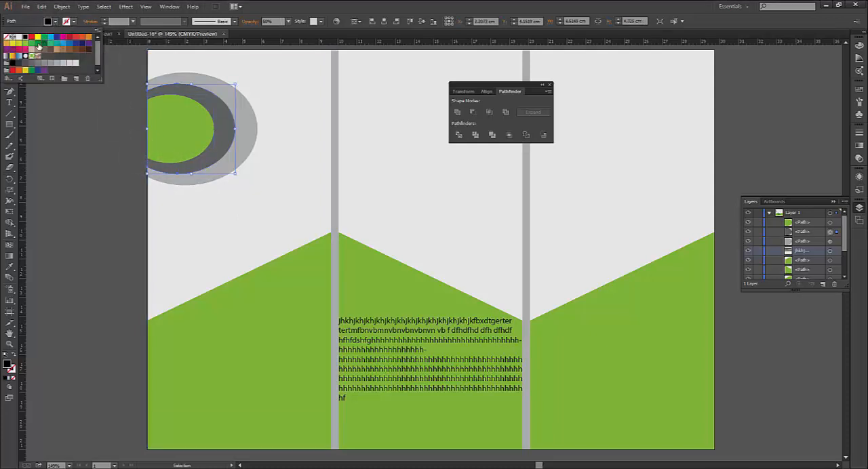
pyautogui.click(25, 45)
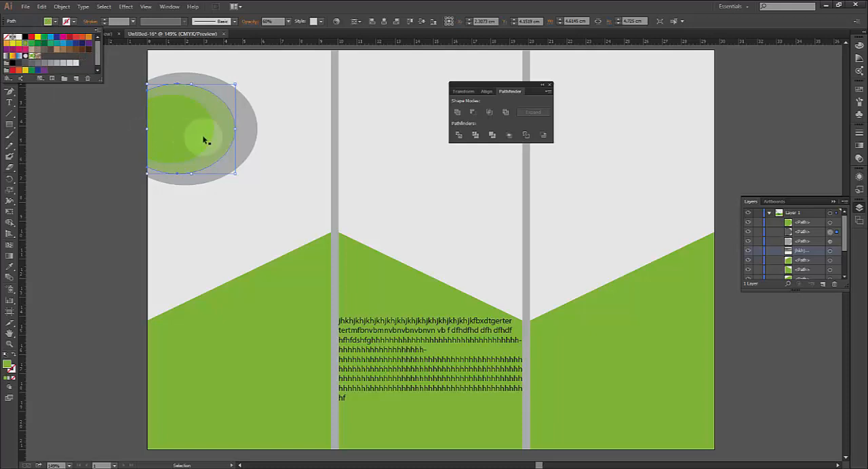
pyautogui.click(244, 142)
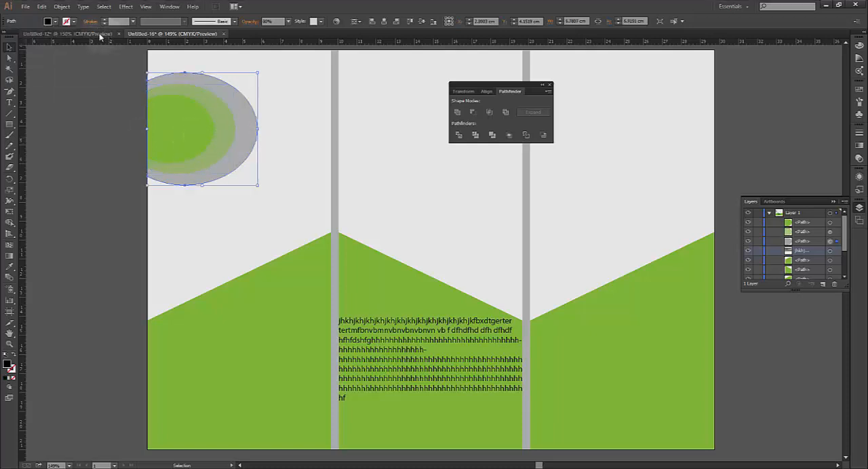
pyautogui.click(55, 21)
pyautogui.click(29, 44)
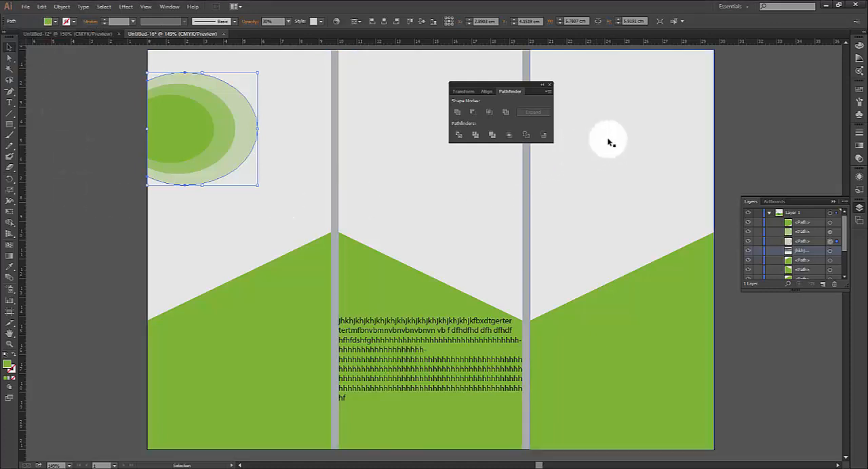
pyautogui.click(550, 84)
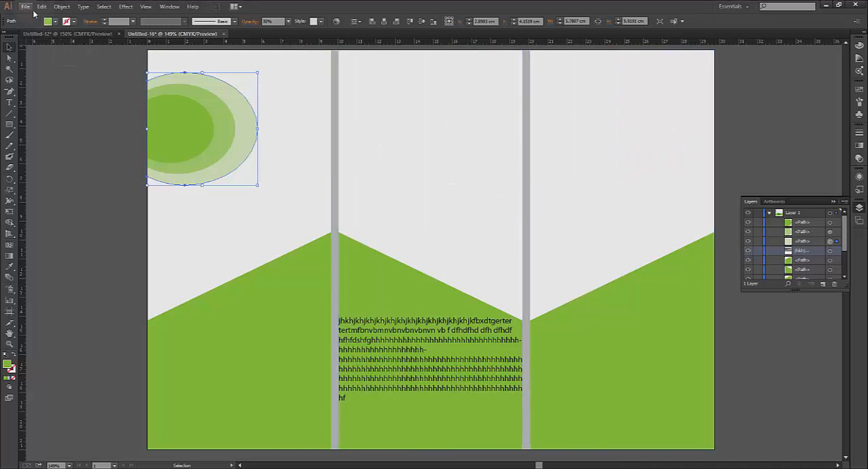
pyautogui.click(62, 8)
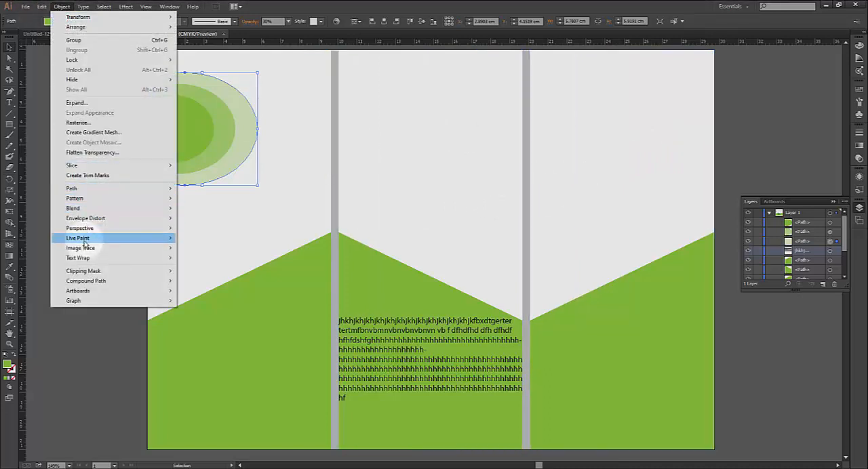
pyautogui.moveTo(102, 190)
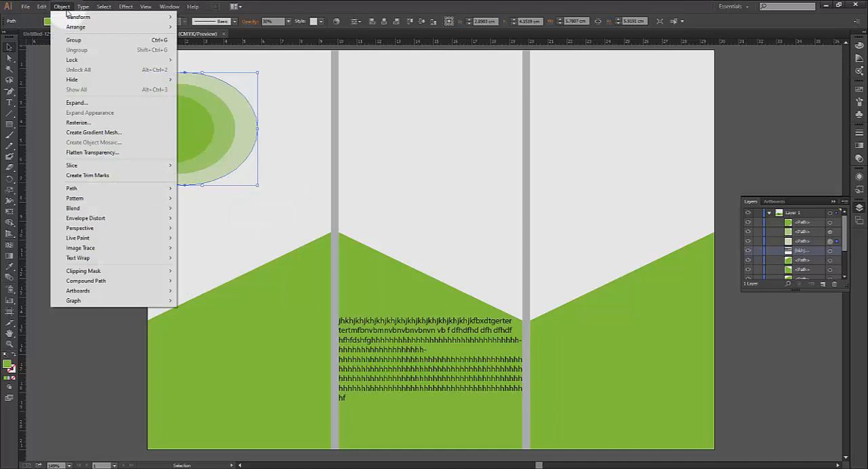
pyautogui.moveTo(146, 6)
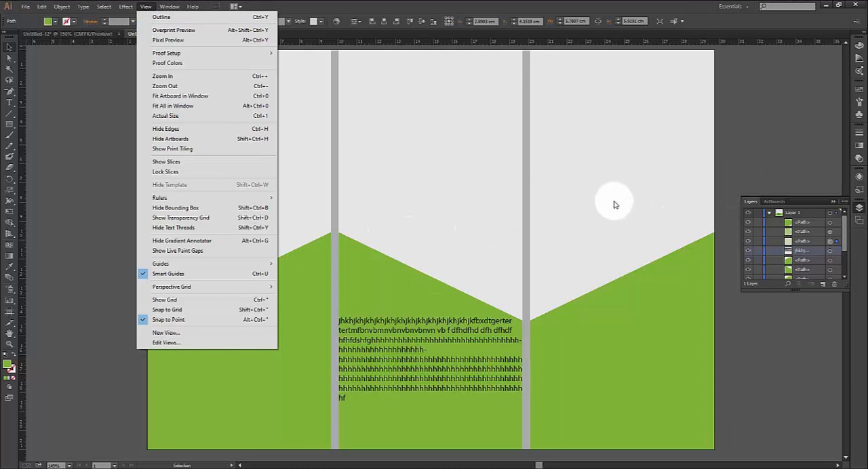
# Create a new A4 portrait document in centimetres and draw a rectangle of 21 by 29.7 cm covering the whole page
pyautogui.click(457, 205)
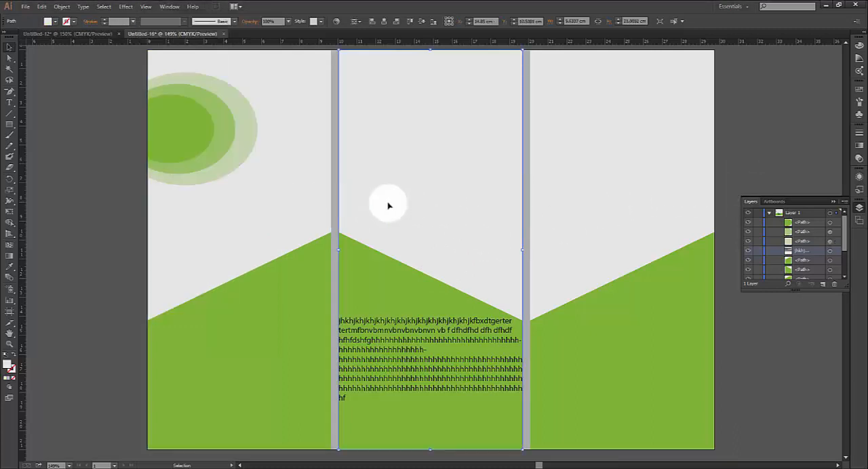
pyautogui.click(25, 6)
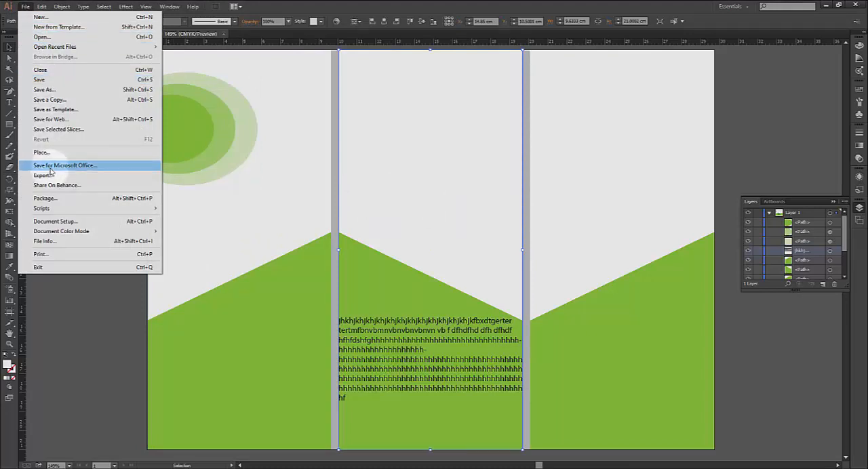
pyautogui.click(42, 17)
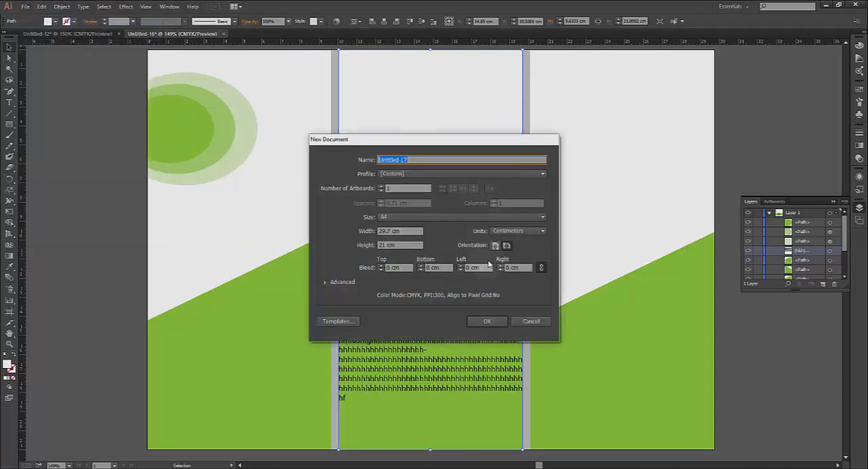
pyautogui.click(496, 246)
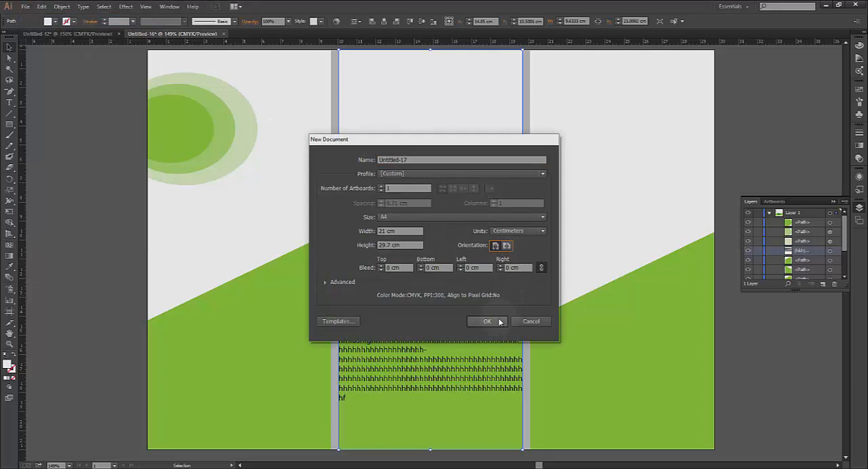
pyautogui.click(486, 322)
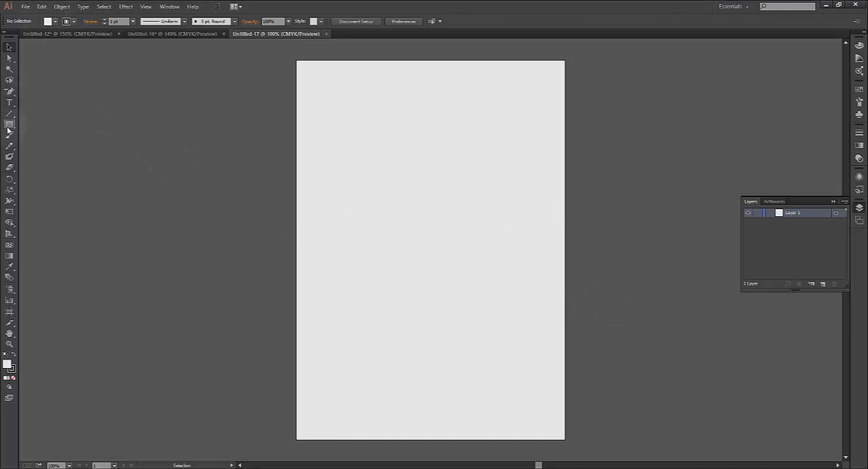
pyautogui.click(9, 124)
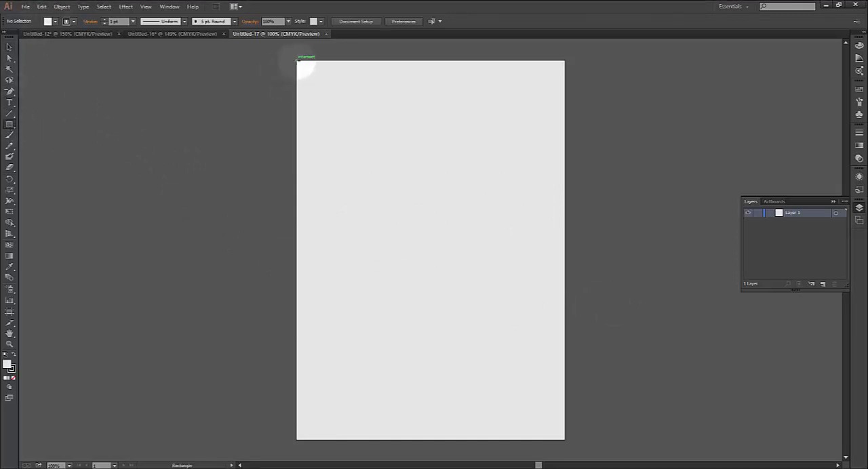
pyautogui.moveTo(298, 60); pyautogui.dragTo(563, 437)
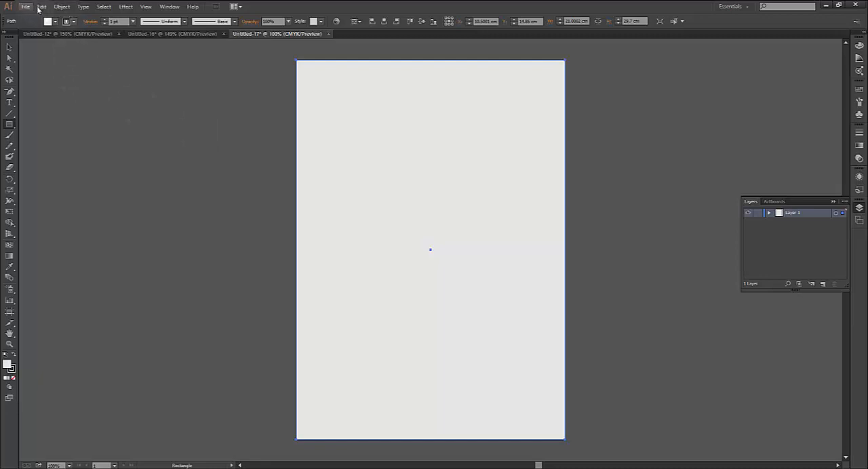
# Split the page-sized rectangle into a grid of 3 rows and 1 column with a 0.5 cm row gutter, previewing the result
pyautogui.click(60, 7)
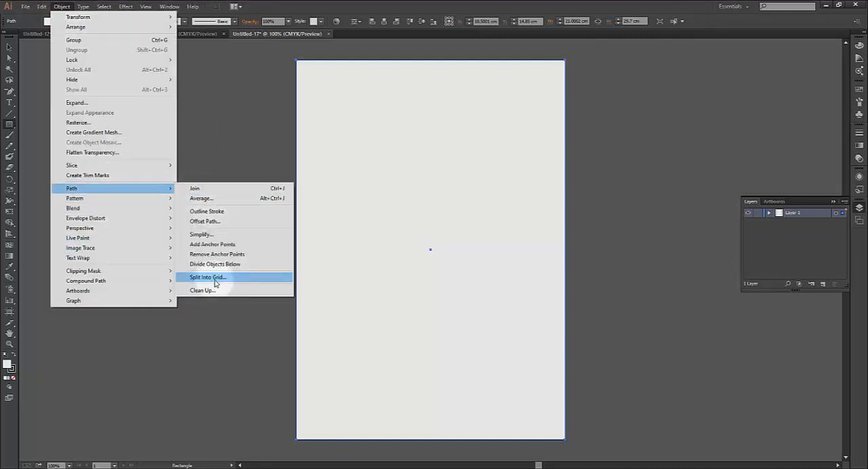
pyautogui.click(215, 282)
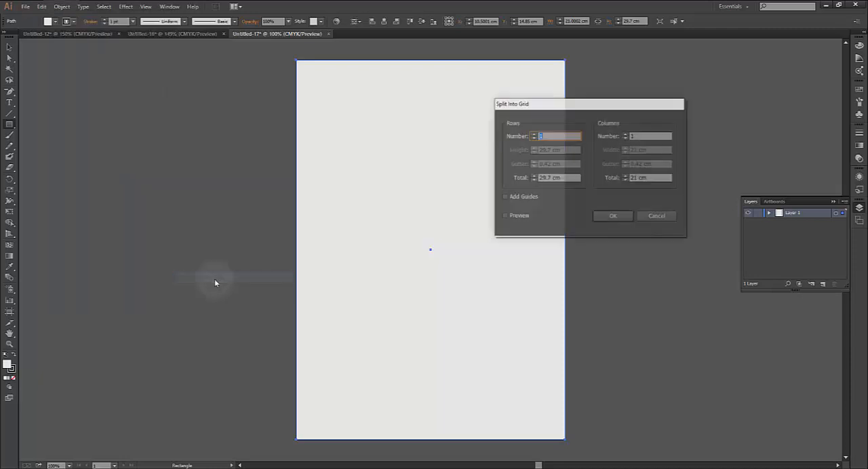
pyautogui.moveTo(583, 107); pyautogui.dragTo(669, 75)
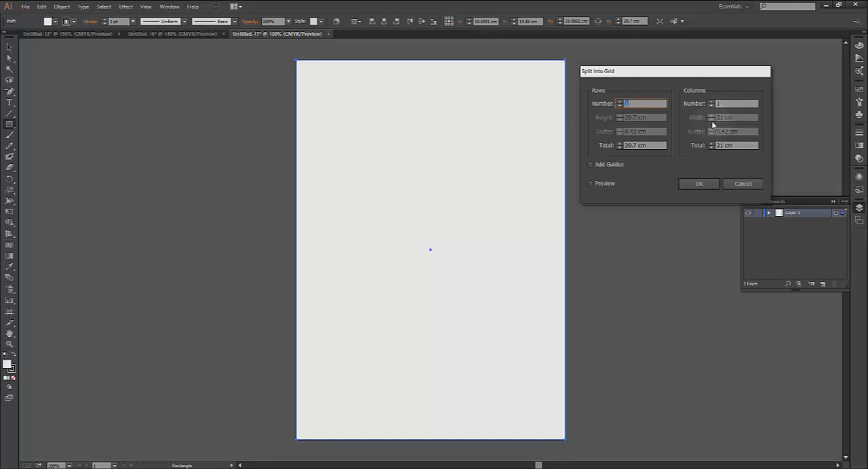
pyautogui.click(620, 102)
pyautogui.click(620, 102)
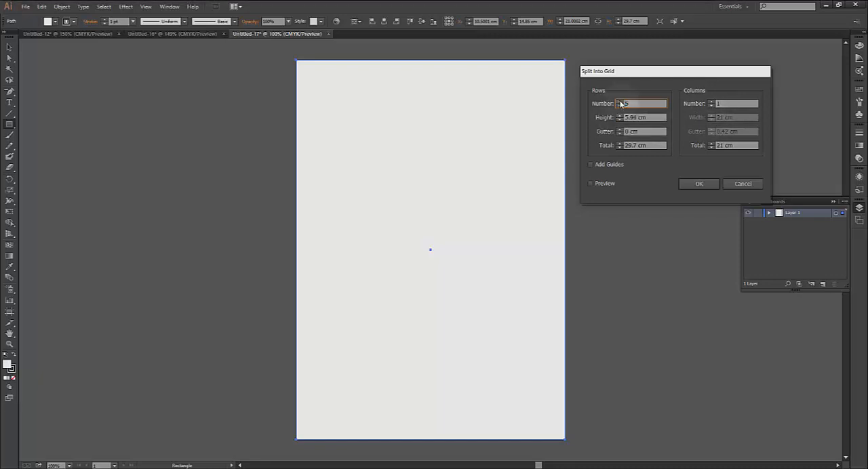
pyautogui.click(619, 105)
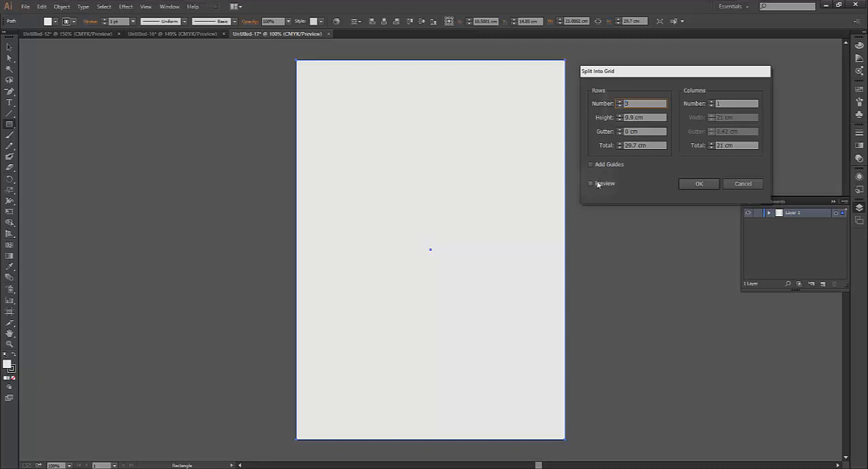
pyautogui.click(590, 184)
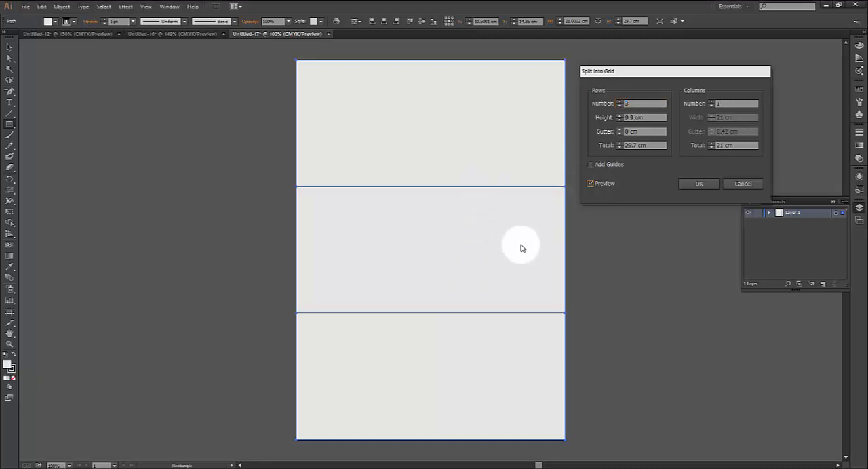
pyautogui.click(619, 130)
pyautogui.click(619, 129)
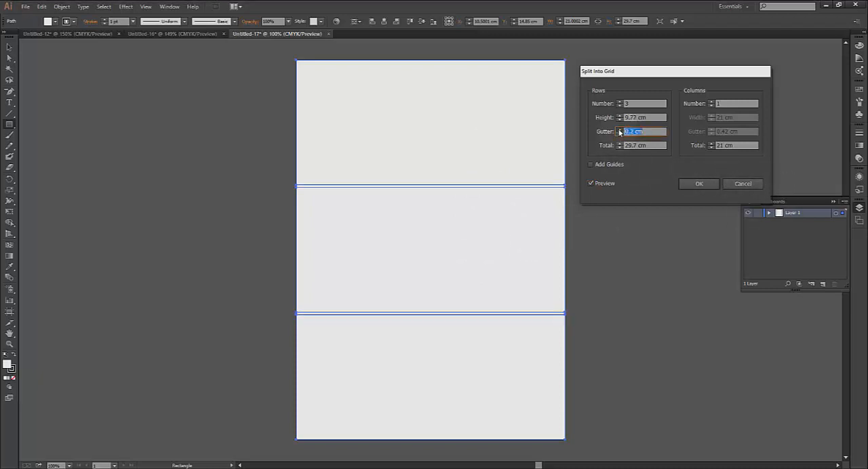
pyautogui.click(619, 130)
pyautogui.click(619, 130)
pyautogui.click(619, 130)
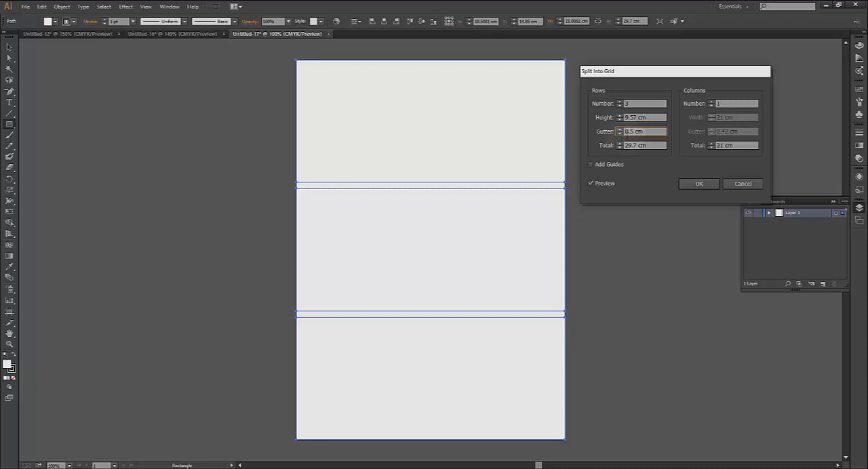
pyautogui.click(699, 184)
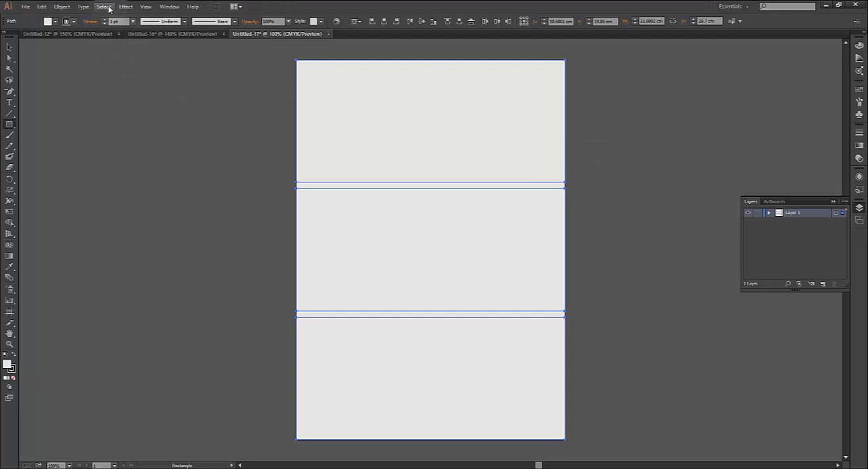
# Convert the three stacked row rectangles into guides and deselect them
pyautogui.click(145, 7)
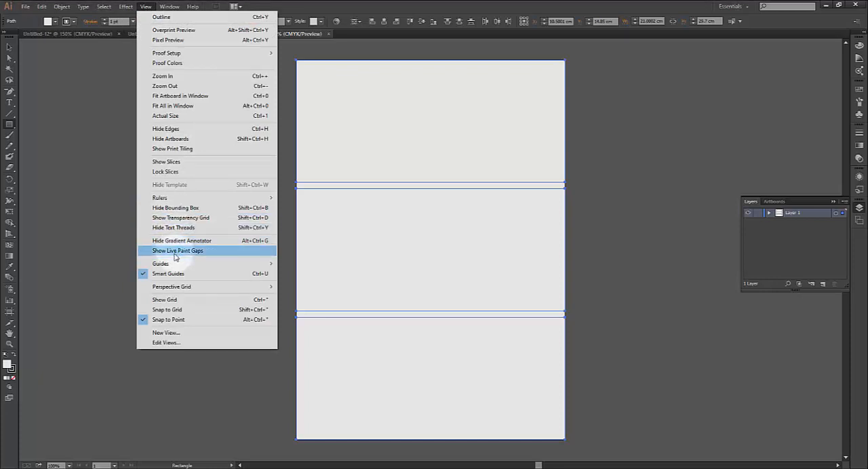
pyautogui.moveTo(170, 266)
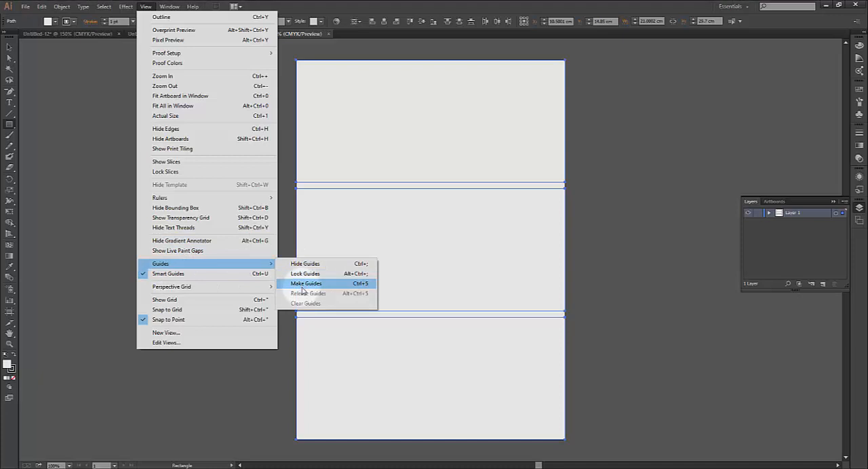
pyautogui.click(303, 284)
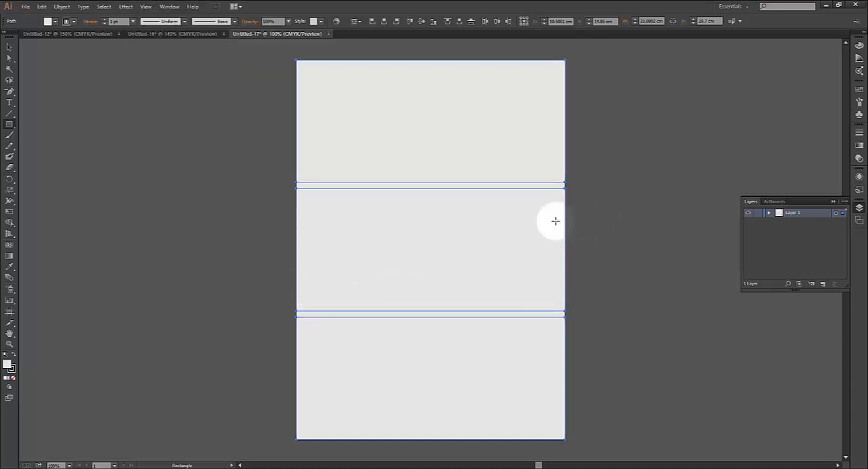
pyautogui.click(9, 49)
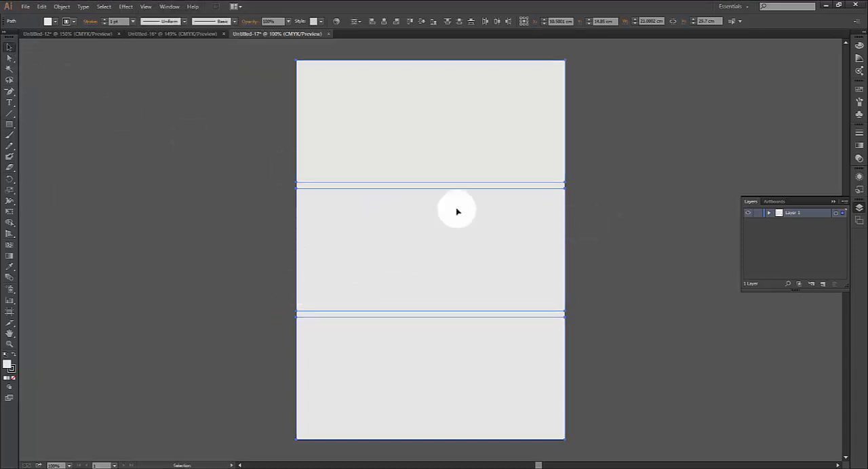
pyautogui.click(593, 214)
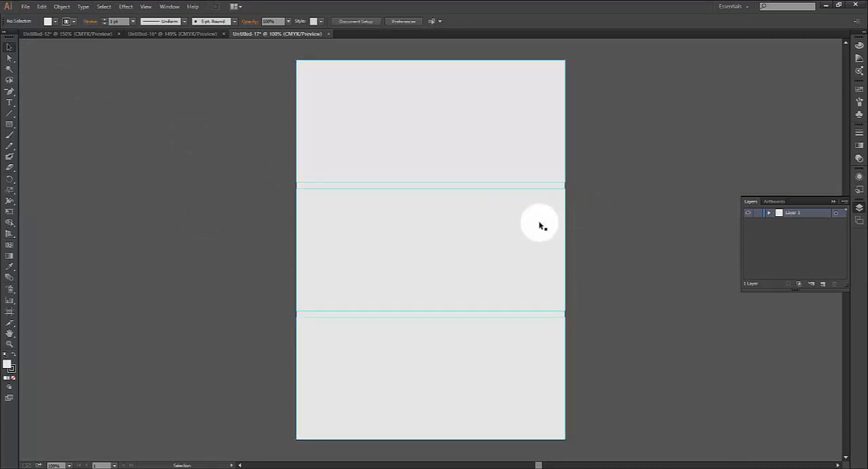
# Switch back to the brochure document Untitled-16 and convert the left panel's background rectangle into guides
pyautogui.click(178, 35)
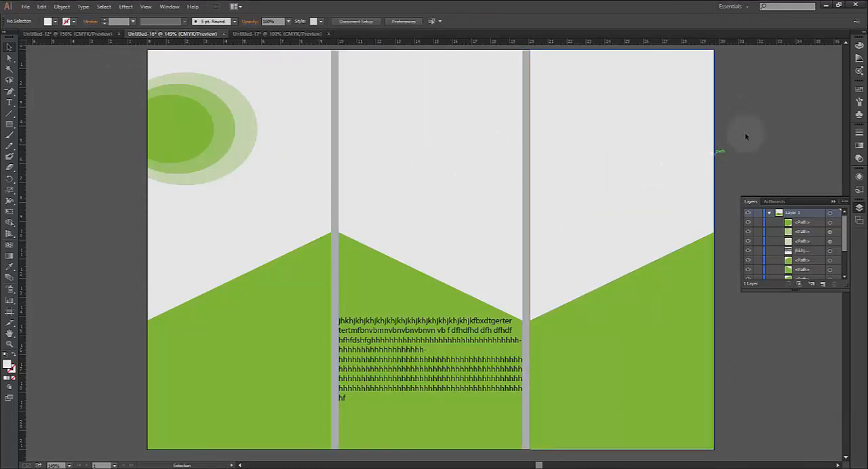
pyautogui.click(659, 139)
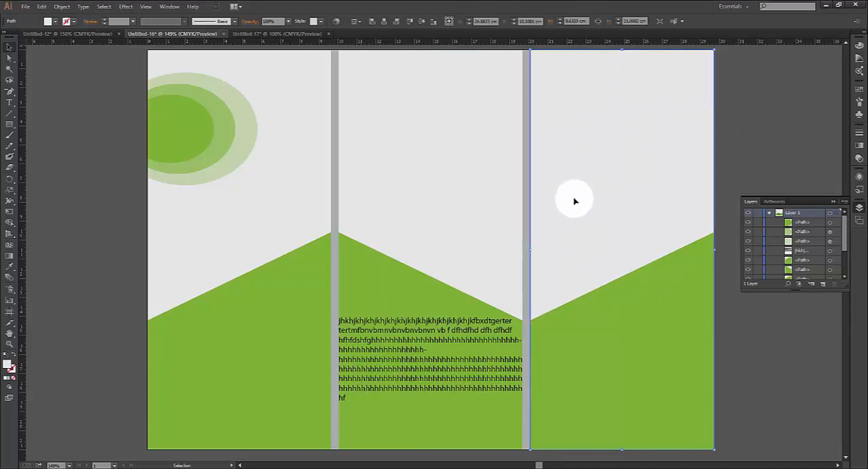
pyautogui.keyDown('ctrl'); pyautogui.click(474, 198); pyautogui.keyUp('ctrl')
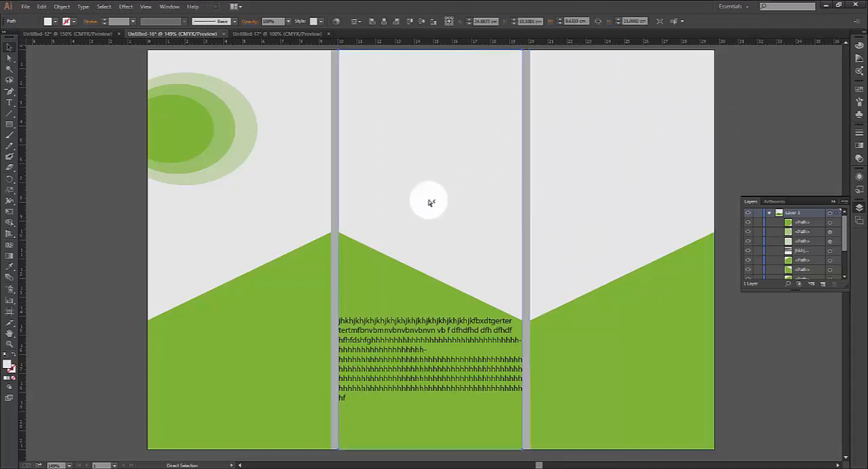
pyautogui.keyDown('ctrl'); pyautogui.click(299, 205); pyautogui.keyUp('ctrl')
pyautogui.keyDown('ctrl'); pyautogui.click(360, 195); pyautogui.keyUp('ctrl')
pyautogui.keyDown('ctrl'); pyautogui.click(298, 166); pyautogui.keyUp('ctrl')
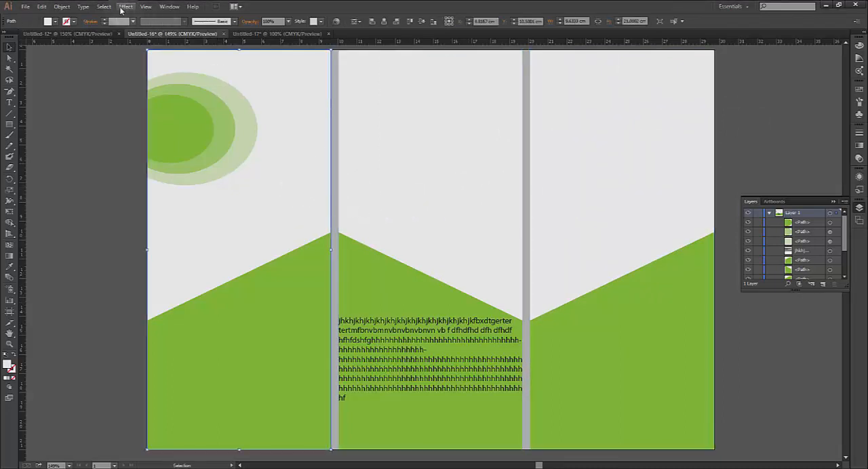
pyautogui.click(142, 7)
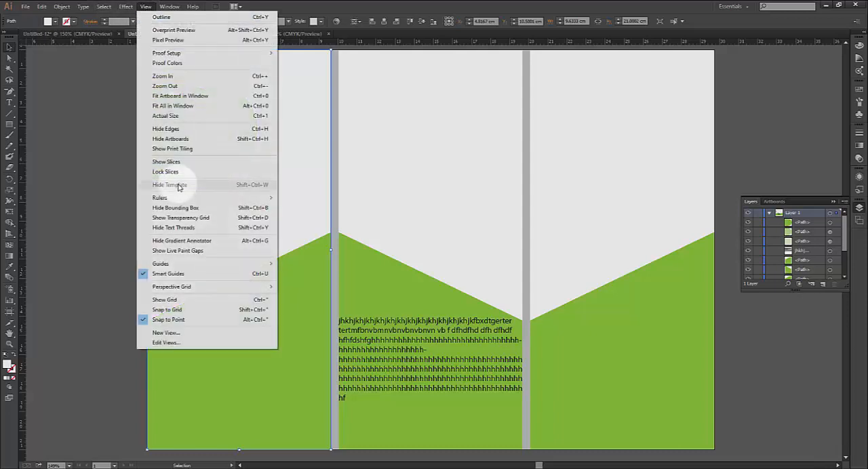
pyautogui.moveTo(178, 265)
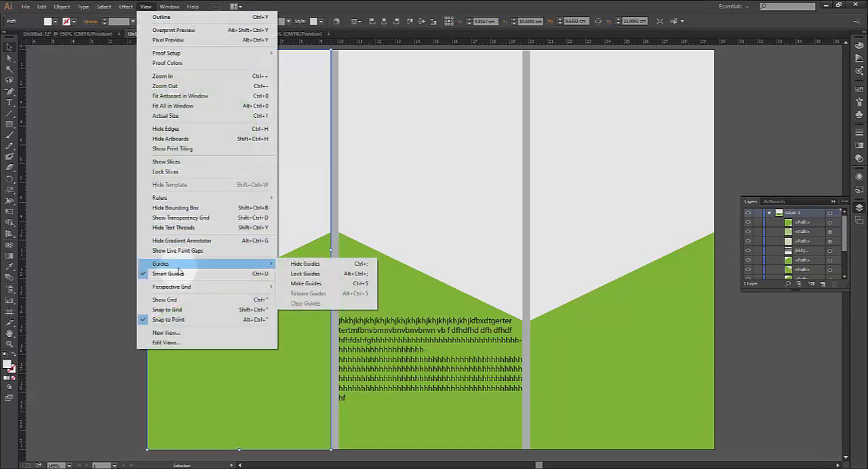
pyautogui.click(307, 283)
pyautogui.click(765, 120)
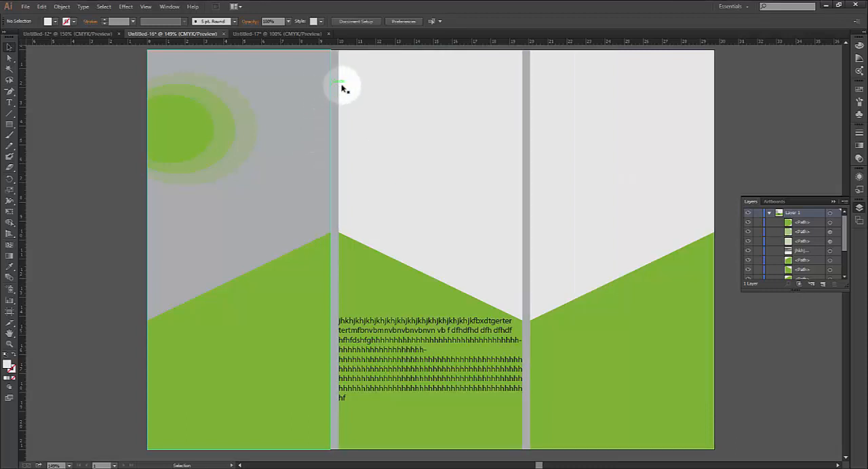
# Convert the background rectangles of the middle and right brochure panels into guides
pyautogui.click(434, 89)
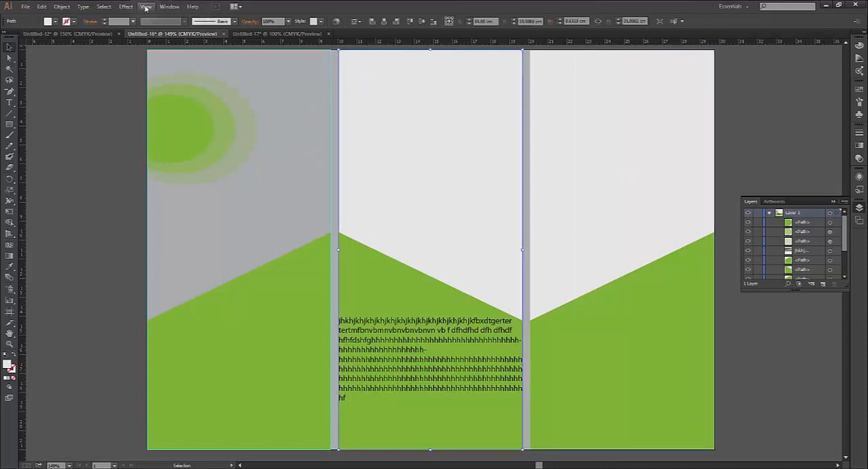
pyautogui.click(146, 7)
pyautogui.moveTo(182, 268)
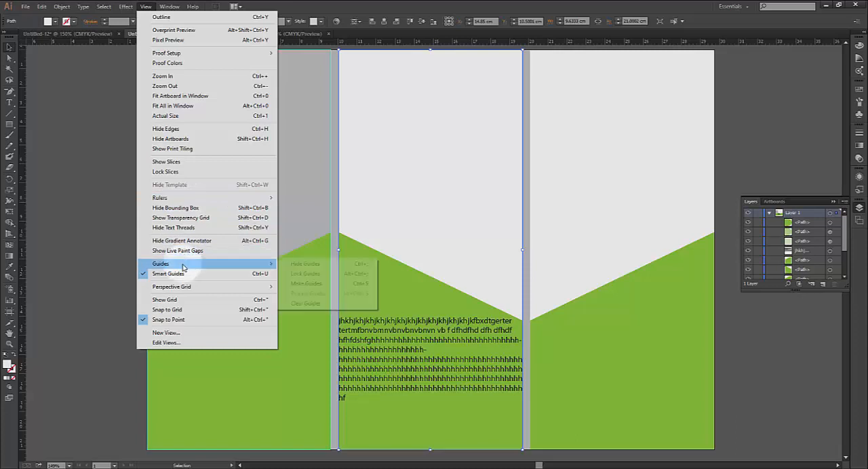
pyautogui.click(304, 285)
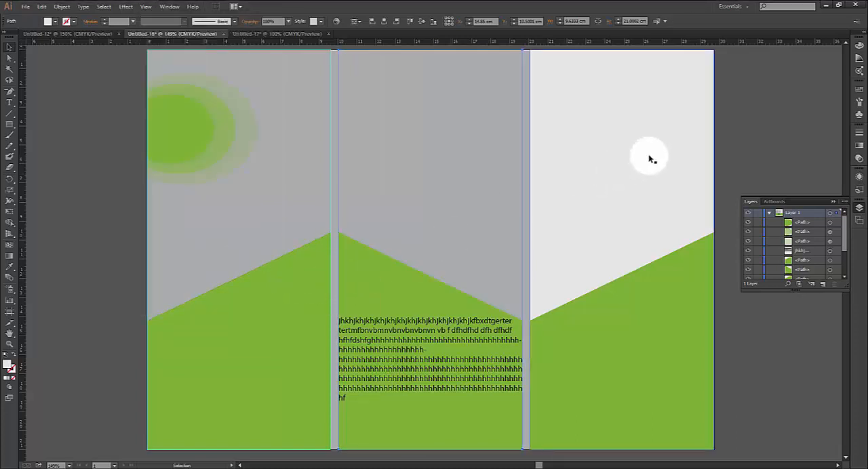
pyautogui.click(582, 126)
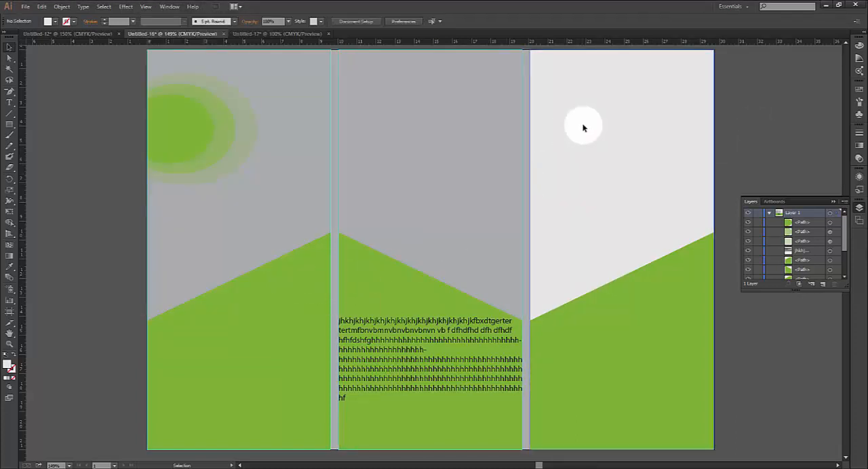
pyautogui.click(145, 7)
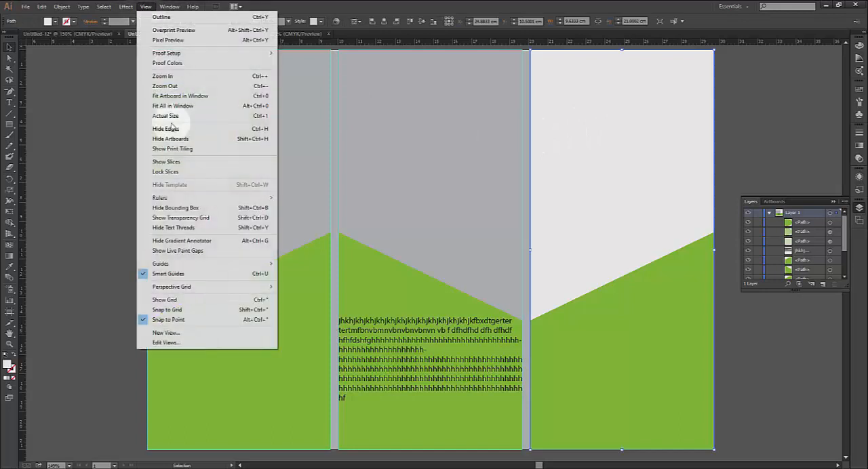
pyautogui.moveTo(165, 265)
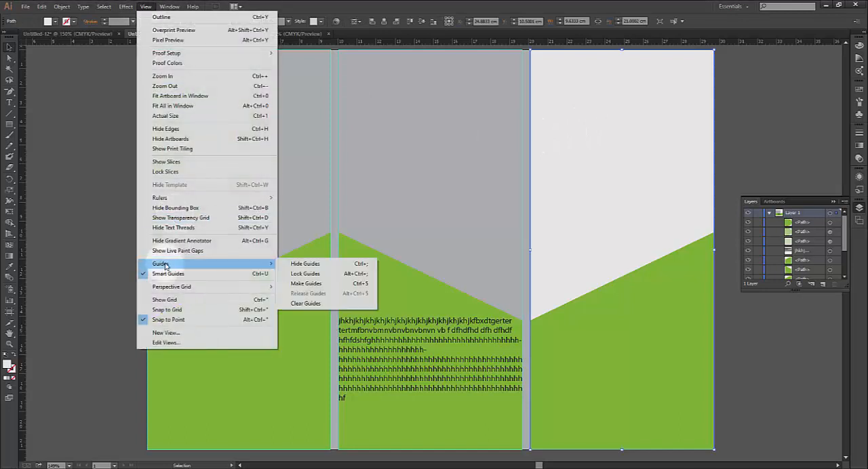
pyautogui.click(303, 284)
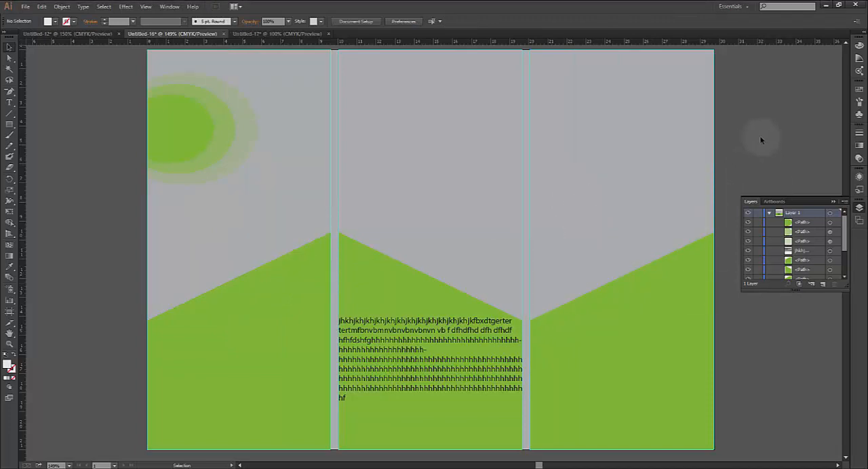
# Undo the guide conversions of the right and middle panels' background rectangles
pyautogui.click(577, 211)
pyautogui.click(630, 237)
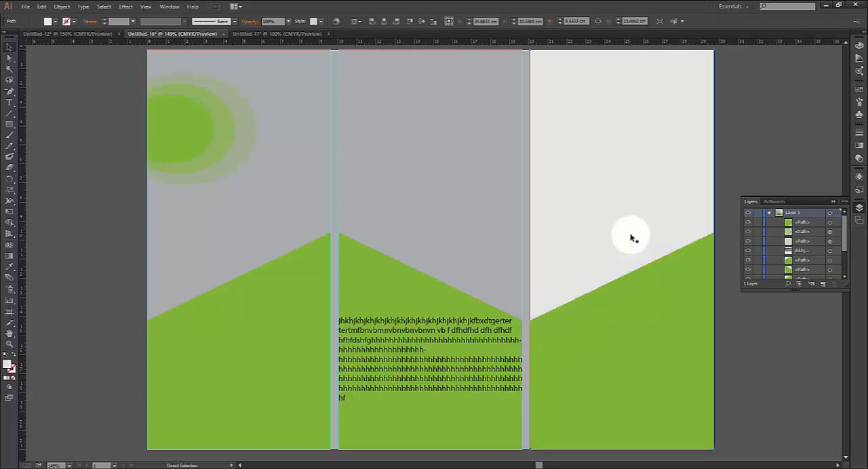
pyautogui.hotkey('ctrl', 'v')
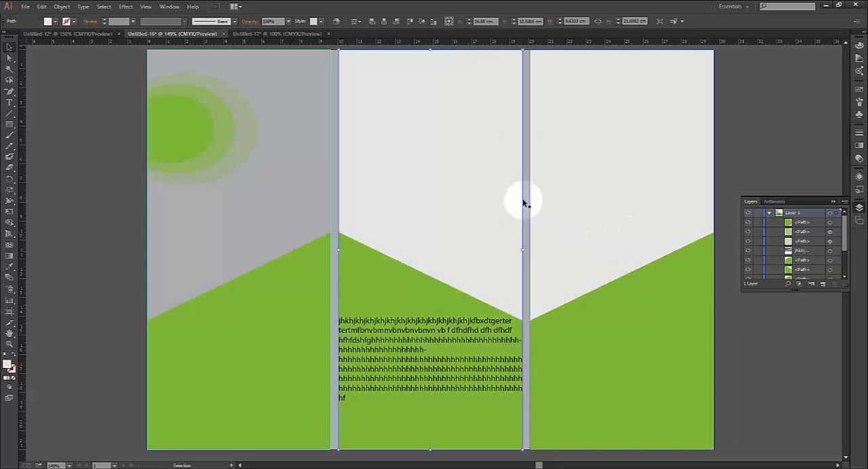
pyautogui.press('v')
# Fill the right panel's background rectangle with yellow
pyautogui.click(601, 169)
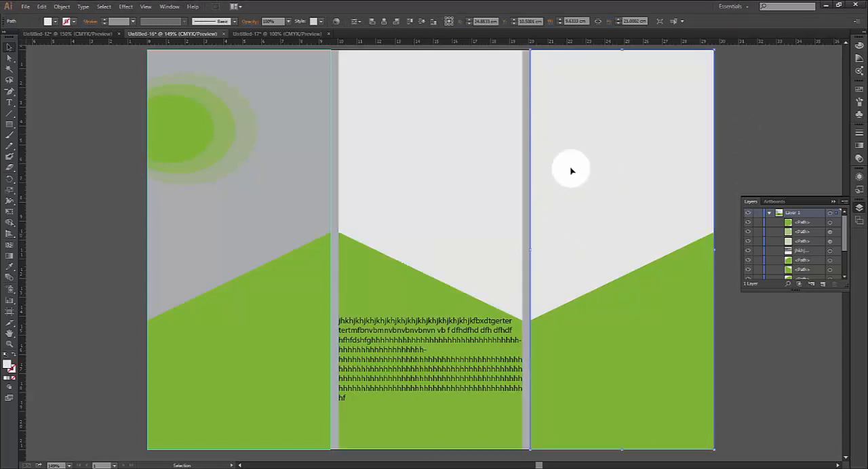
pyautogui.click(55, 22)
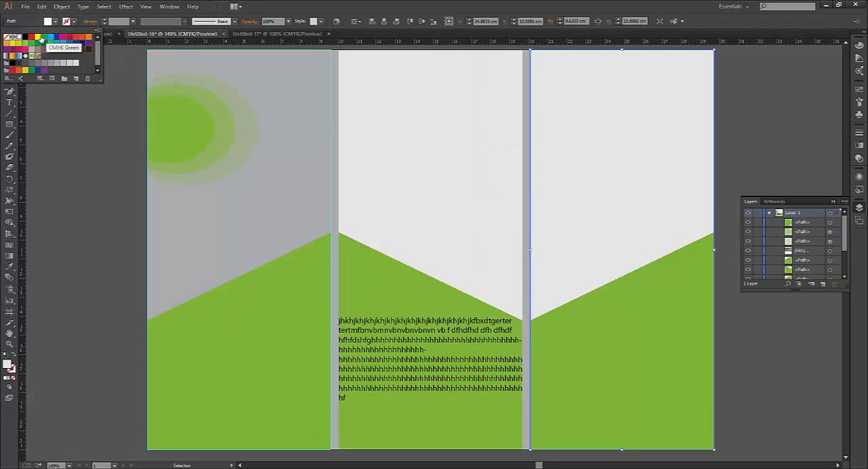
pyautogui.click(38, 38)
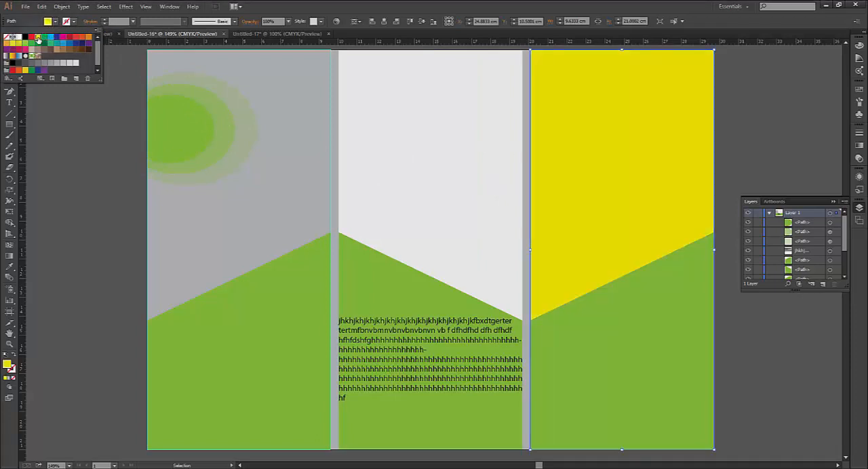
pyautogui.click(308, 123)
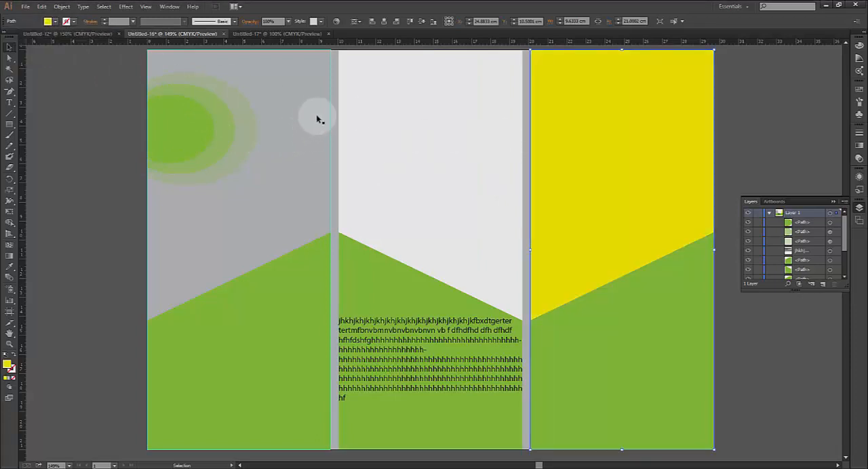
# Try to fill the left panel's guide rectangle with yellow, and deselect it
pyautogui.click(304, 118)
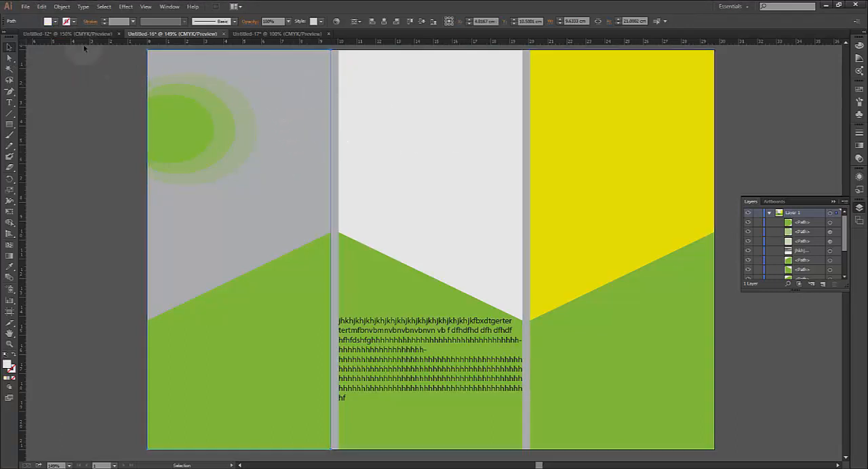
pyautogui.click(54, 21)
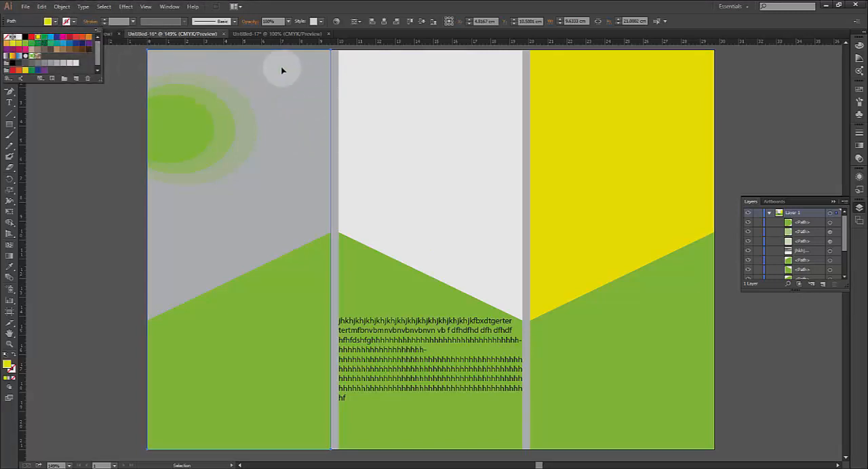
pyautogui.click(393, 141)
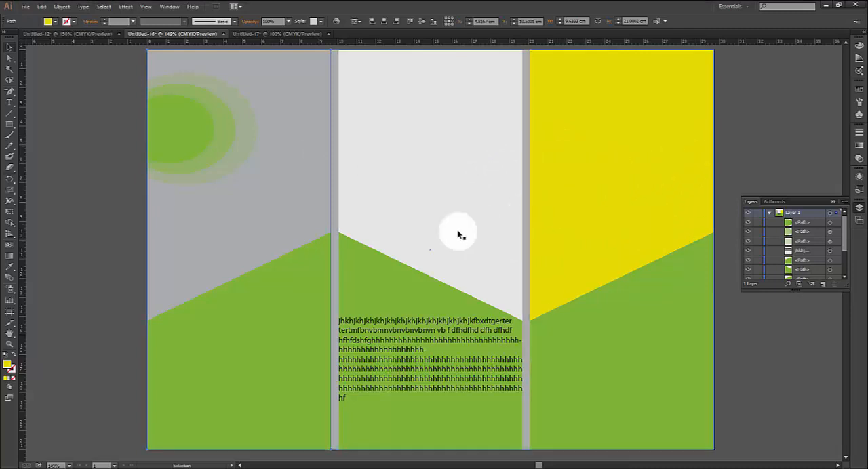
pyautogui.click(79, 169)
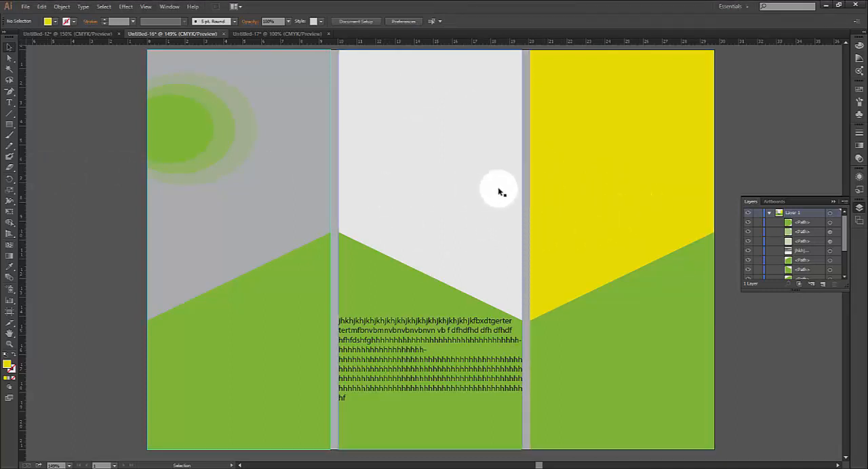
# Switch to the portrait document Untitled-17 and draw a rectangle covering the whole page, about 21 by 29.7 cm
pyautogui.click(274, 34)
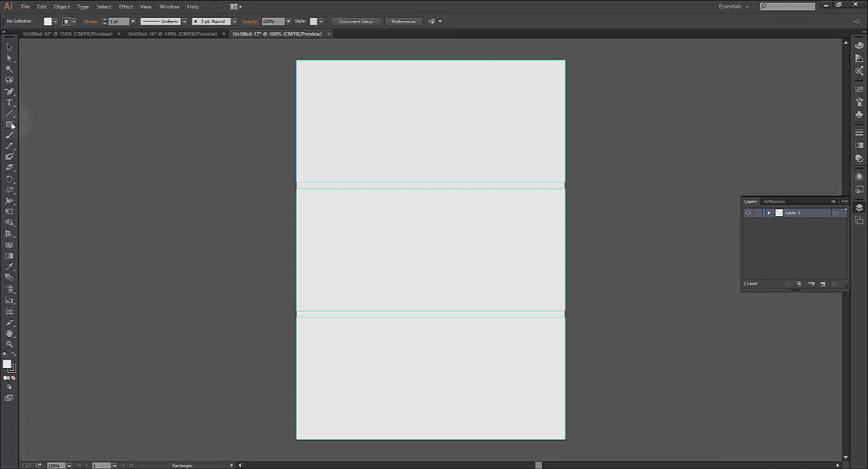
pyautogui.click(10, 125)
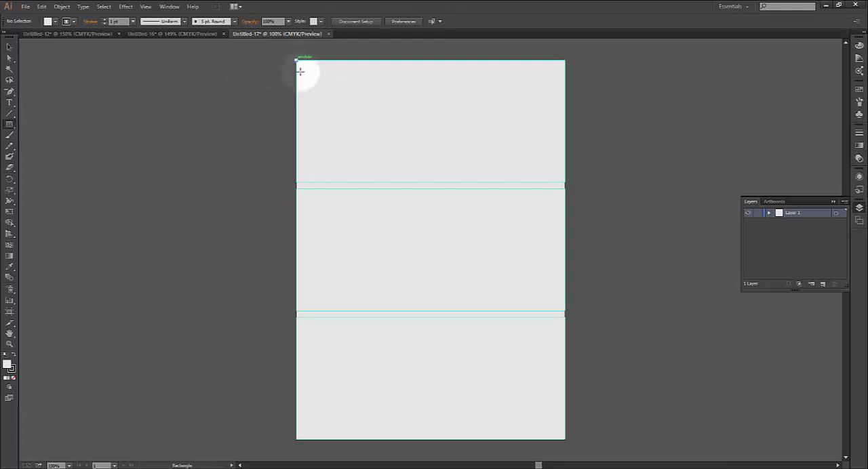
pyautogui.moveTo(301, 71); pyautogui.dragTo(554, 434)
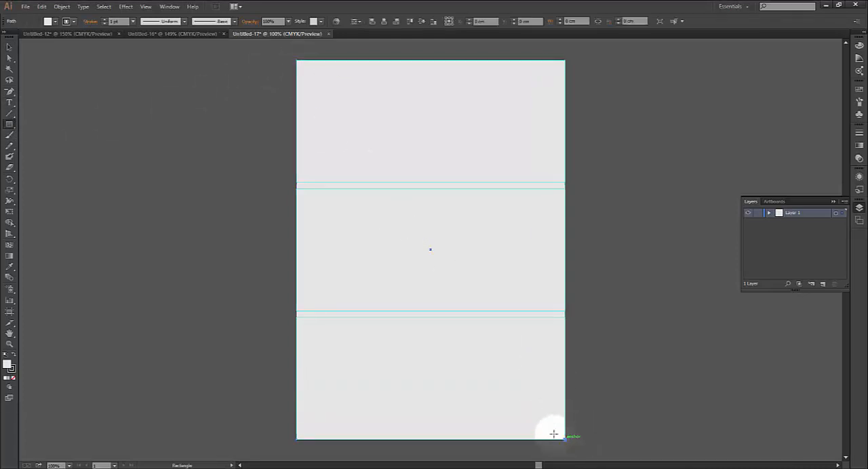
# Split the page-sized rectangle into a grid of 3 rows and 1 column with a 0.5 cm row gutter, with the preview on
pyautogui.click(62, 6)
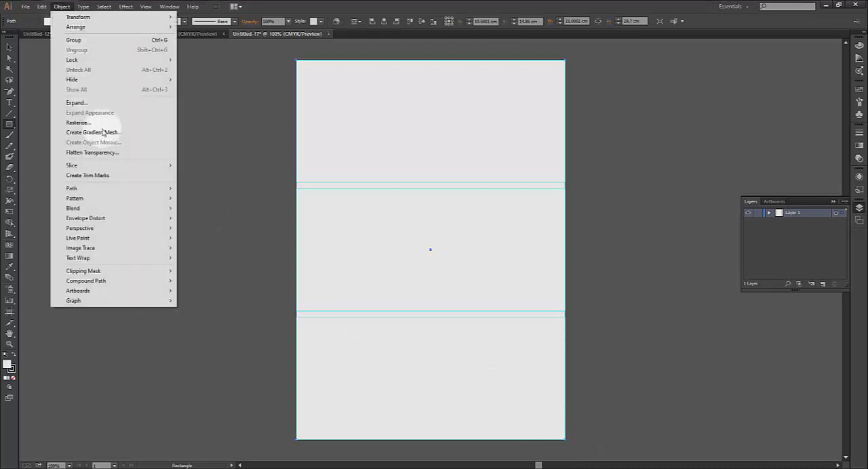
pyautogui.moveTo(97, 187)
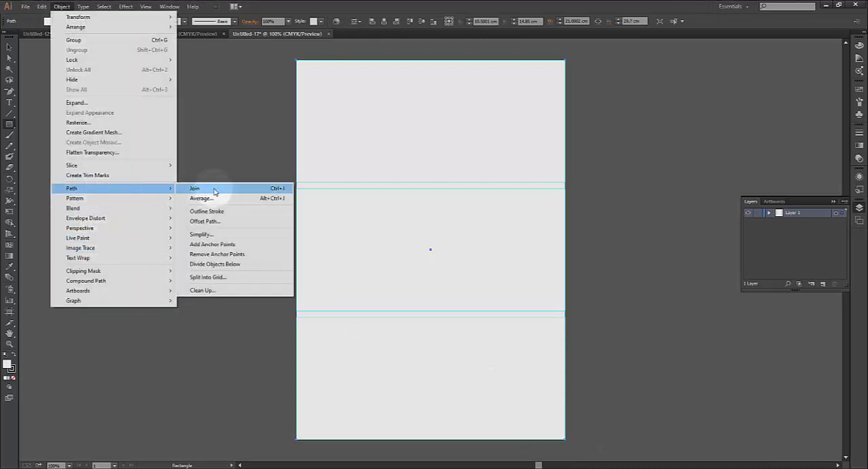
pyautogui.click(209, 277)
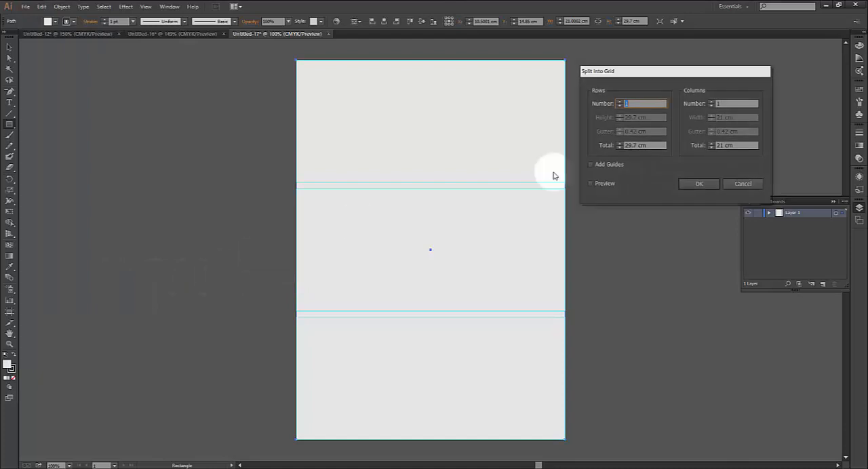
pyautogui.click(619, 101)
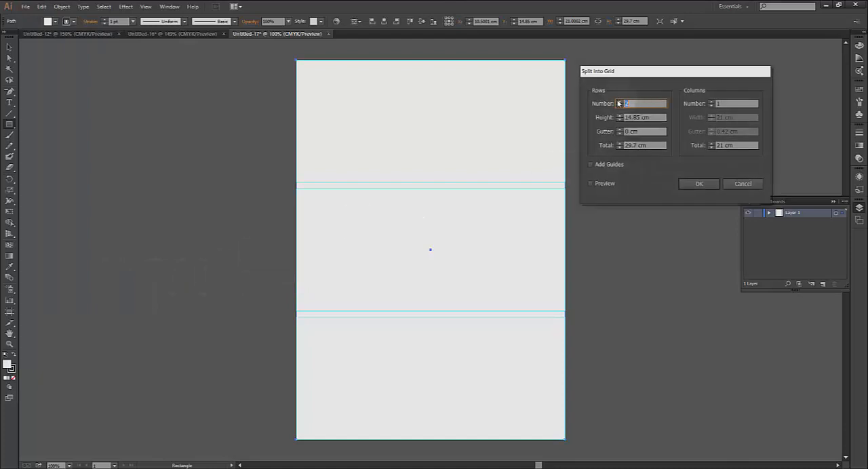
pyautogui.click(591, 184)
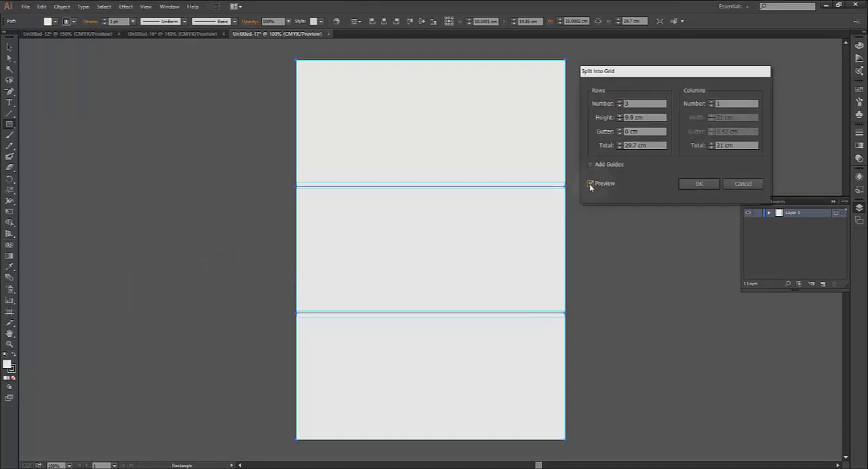
pyautogui.click(619, 130)
pyautogui.click(619, 130)
pyautogui.click(619, 130)
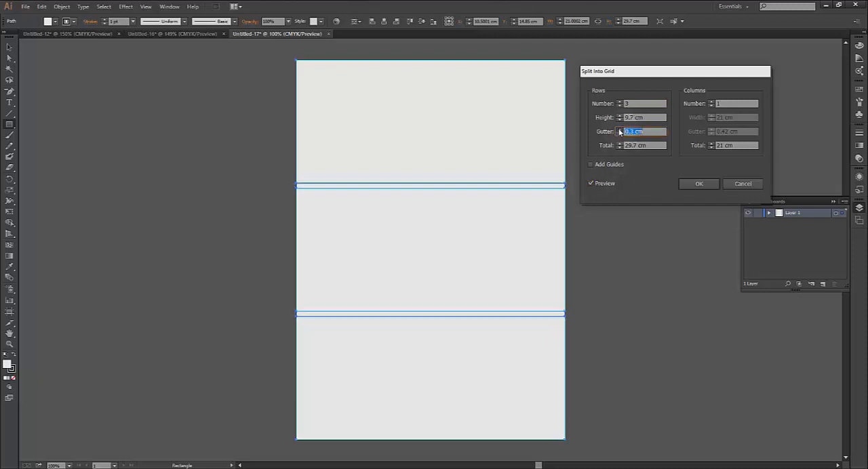
pyautogui.click(619, 130)
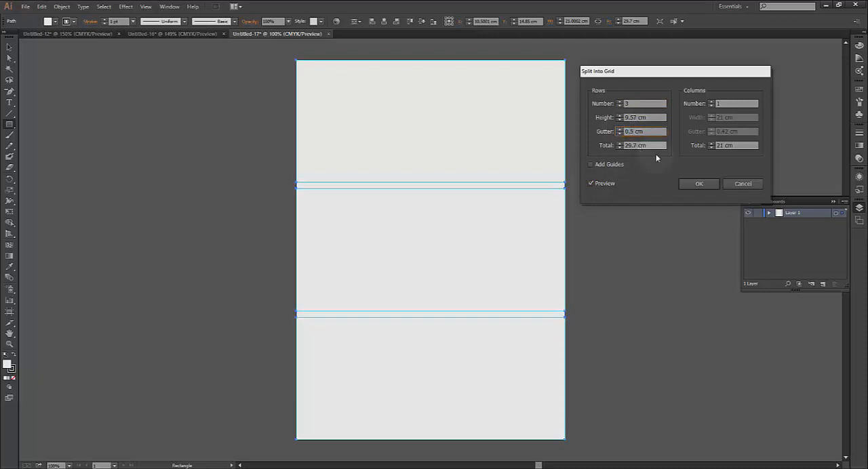
pyautogui.click(699, 184)
pyautogui.click(646, 249)
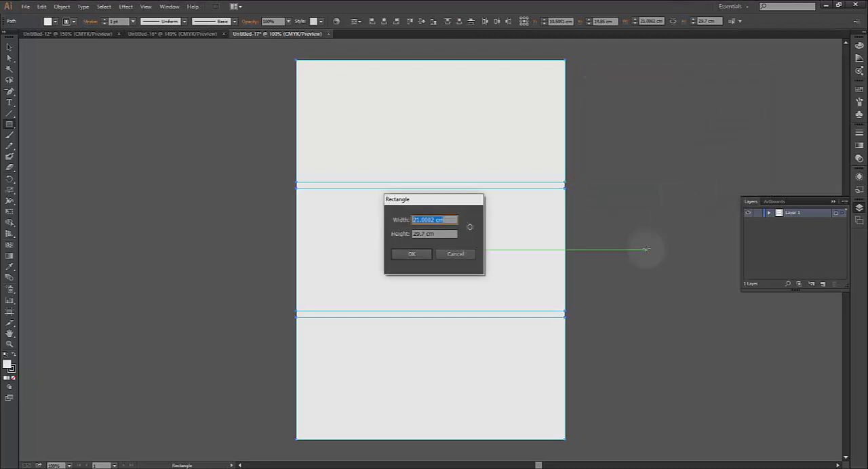
pyautogui.click(458, 253)
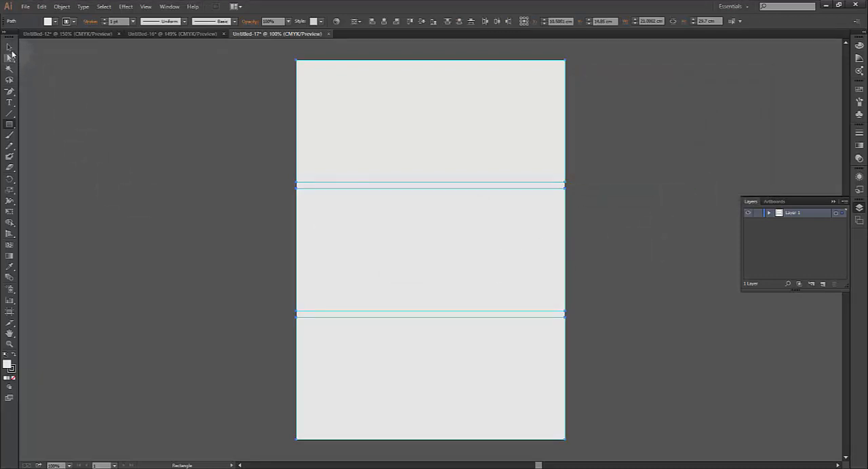
# Fill the three stacked row rectangles with blue and deselect them
pyautogui.click(9, 47)
pyautogui.click(447, 139)
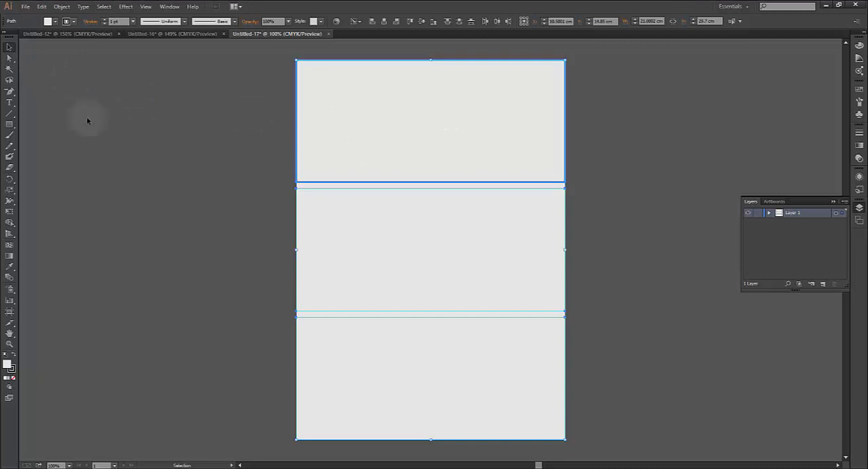
pyautogui.click(54, 21)
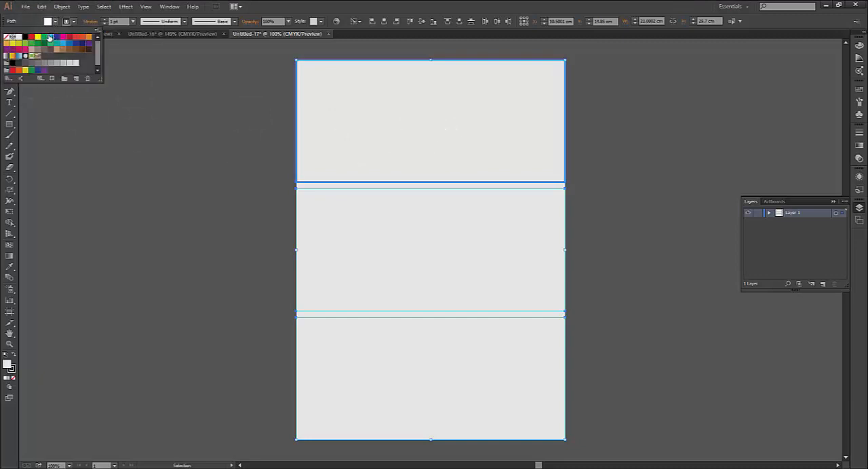
pyautogui.click(50, 37)
pyautogui.click(661, 192)
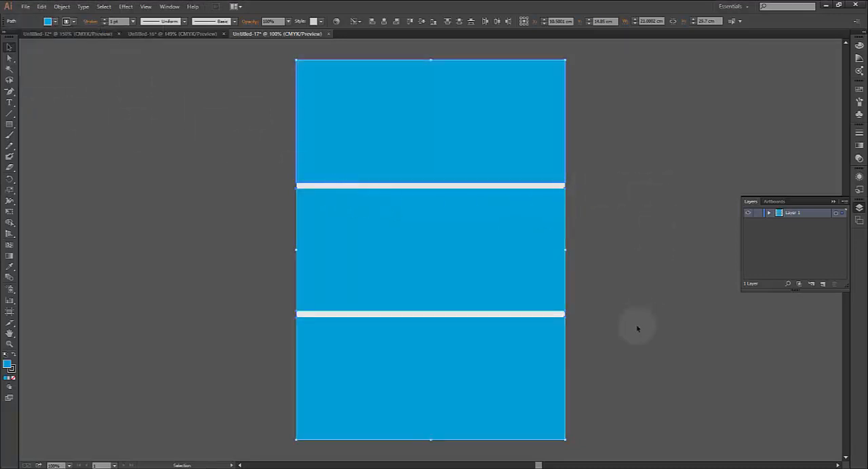
pyautogui.click(603, 339)
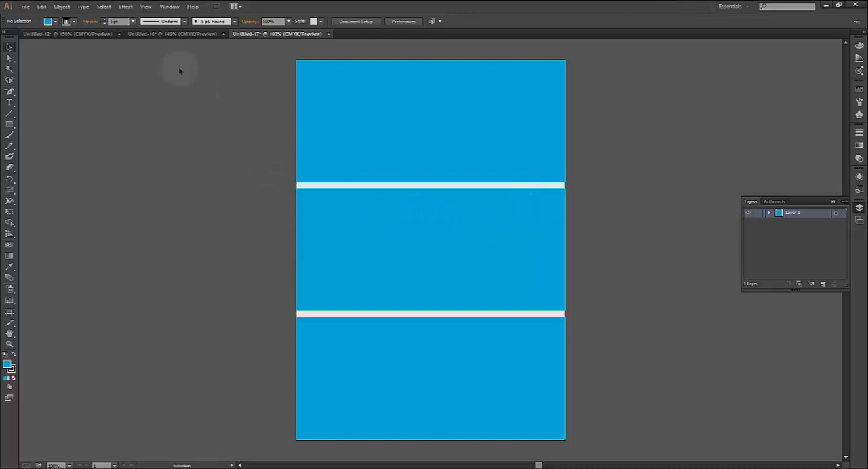
# Go through Untitled-16 to the finished brochure Untitled-12, and examine the reference picture Featured-Image from the I: drive up close
pyautogui.click(181, 34)
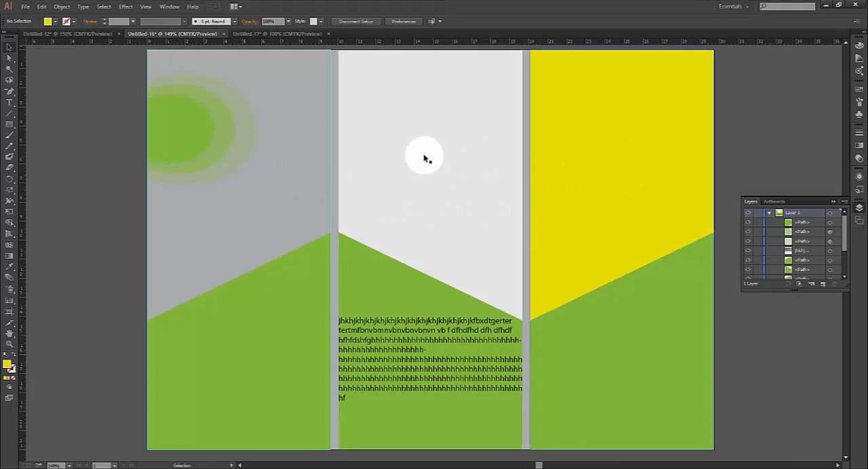
pyautogui.click(97, 35)
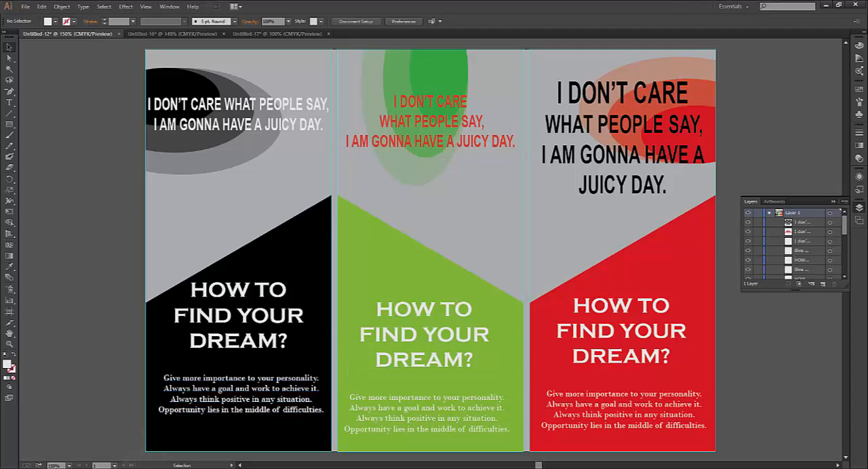
pyautogui.moveTo(98, 468)
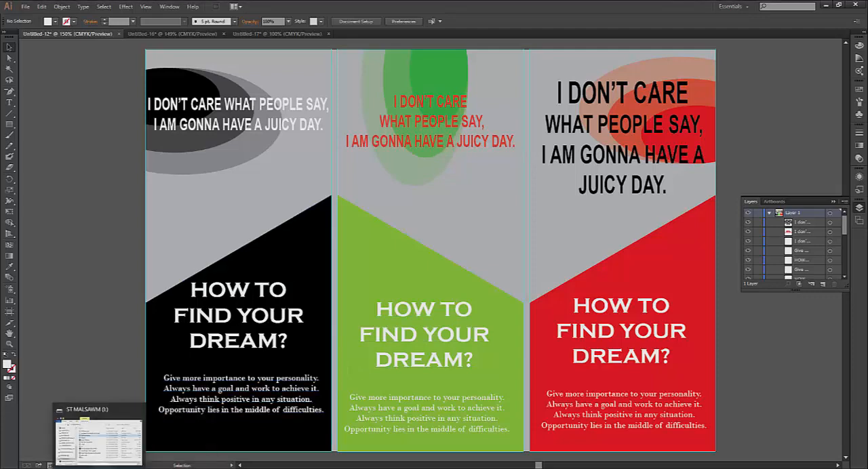
pyautogui.click(98, 441)
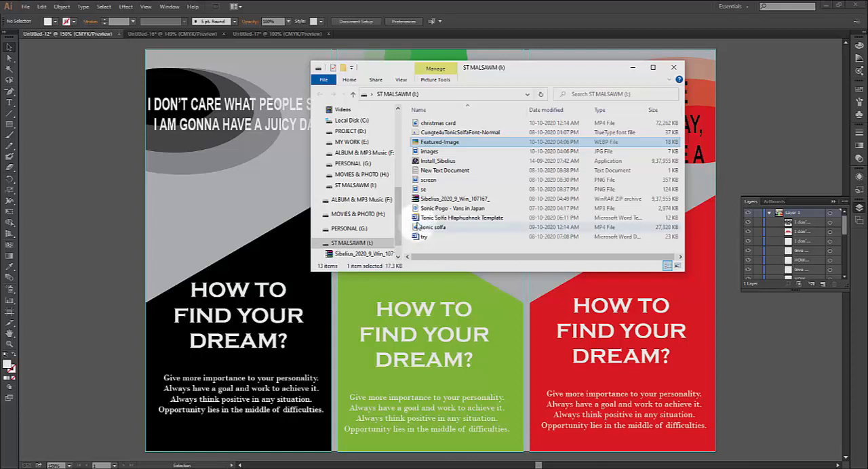
pyautogui.doubleClick(437, 144)
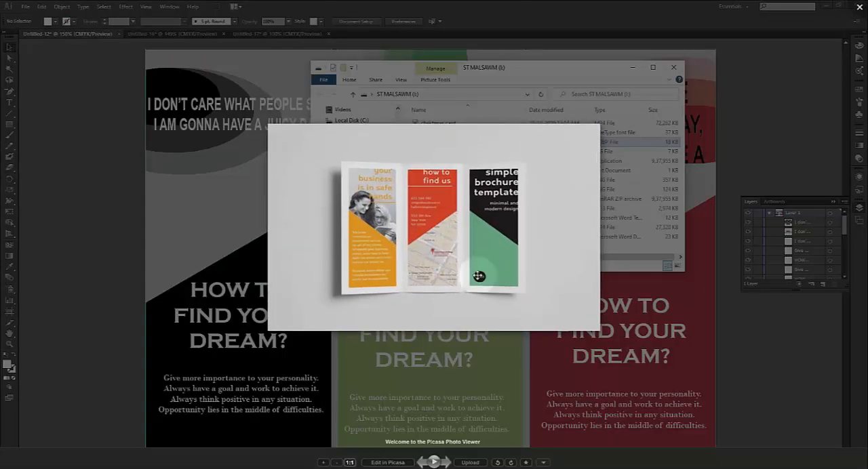
pyautogui.scroll(5, 479, 269)
pyautogui.scroll(-5, 480, 264)
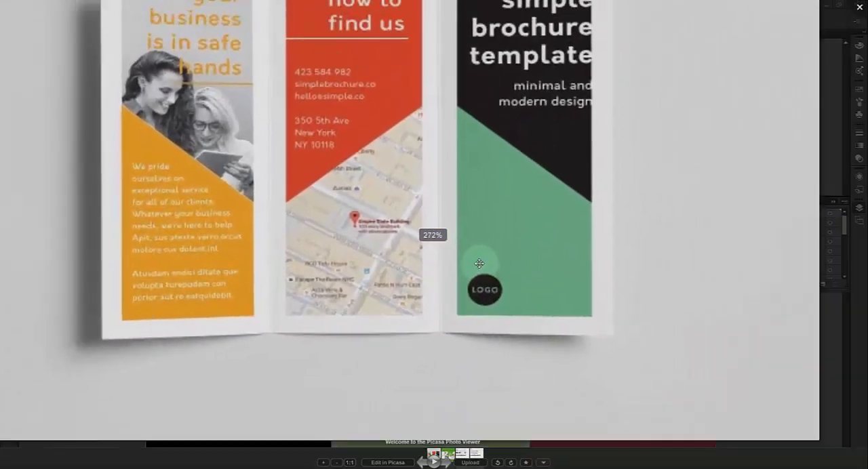
pyautogui.moveTo(465, 205); pyautogui.dragTo(519, 254)
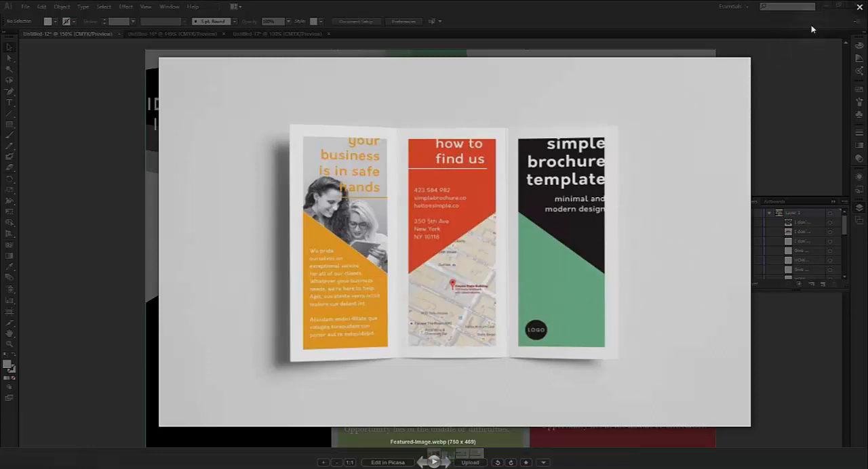
pyautogui.click(859, 10)
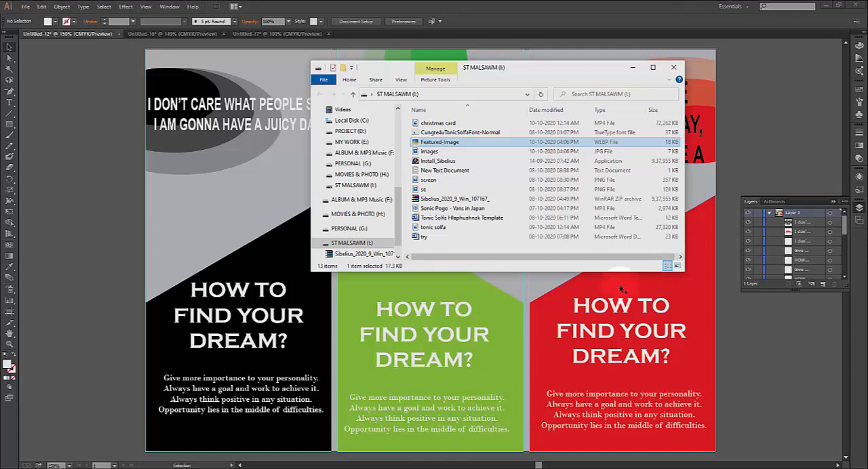
# View the se and screen pictures from the I: drive, enlarging the viewer comments in screen, and return to the brochure
pyautogui.doubleClick(423, 190)
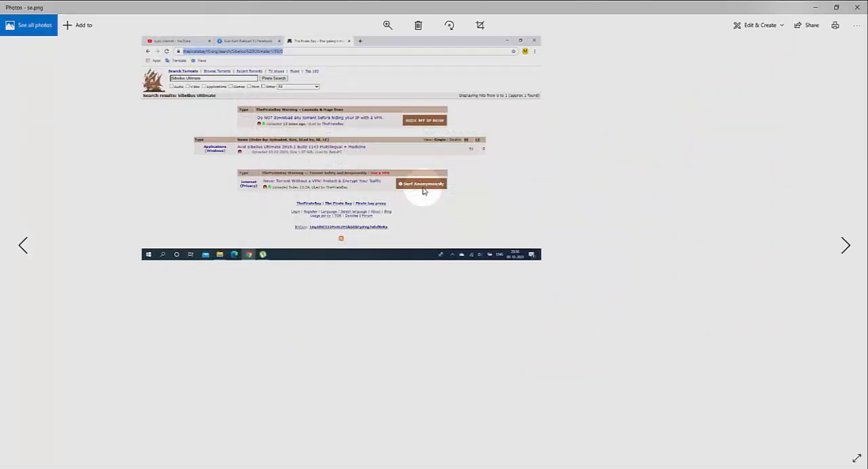
pyautogui.click(857, 7)
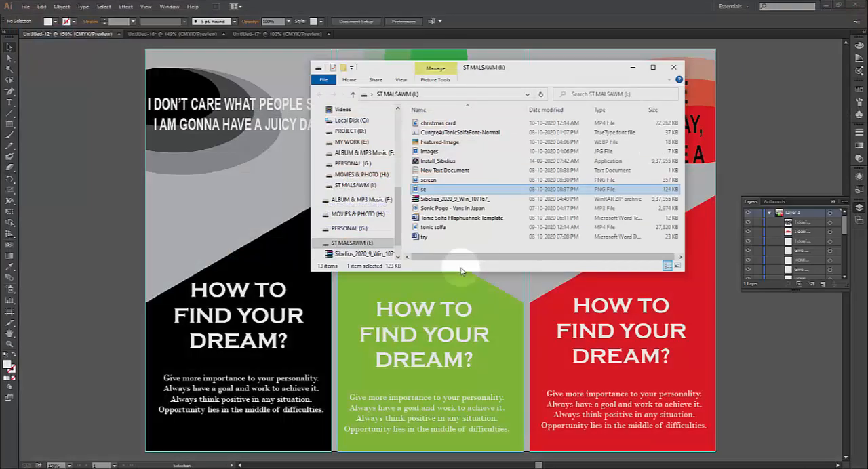
pyautogui.click(428, 182)
pyautogui.doubleClick(428, 184)
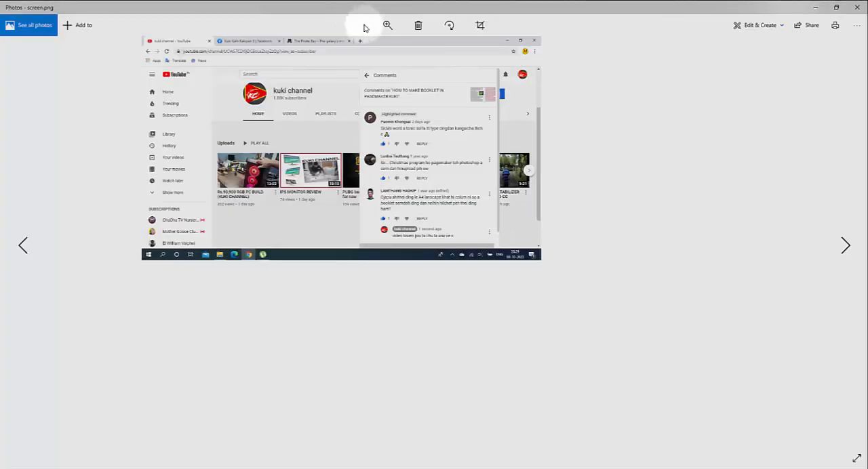
pyautogui.click(388, 25)
pyautogui.moveTo(349, 45); pyautogui.dragTo(366, 53)
pyautogui.moveTo(428, 107); pyautogui.dragTo(597, 294)
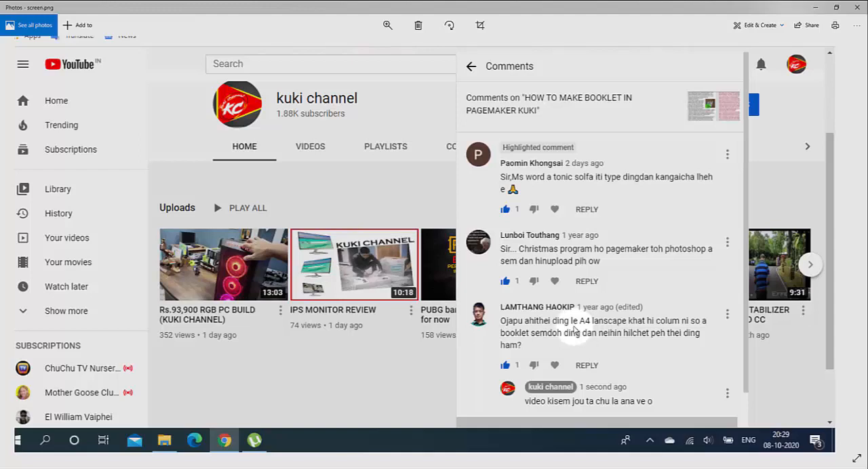
pyautogui.click(858, 9)
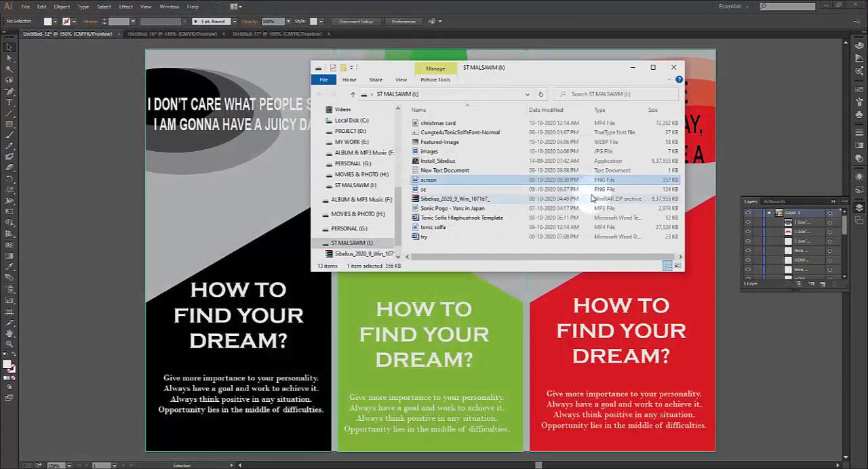
pyautogui.click(632, 69)
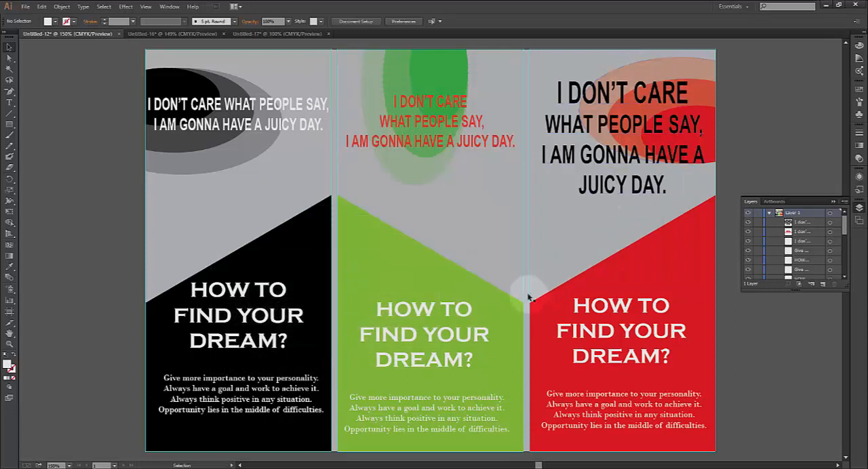